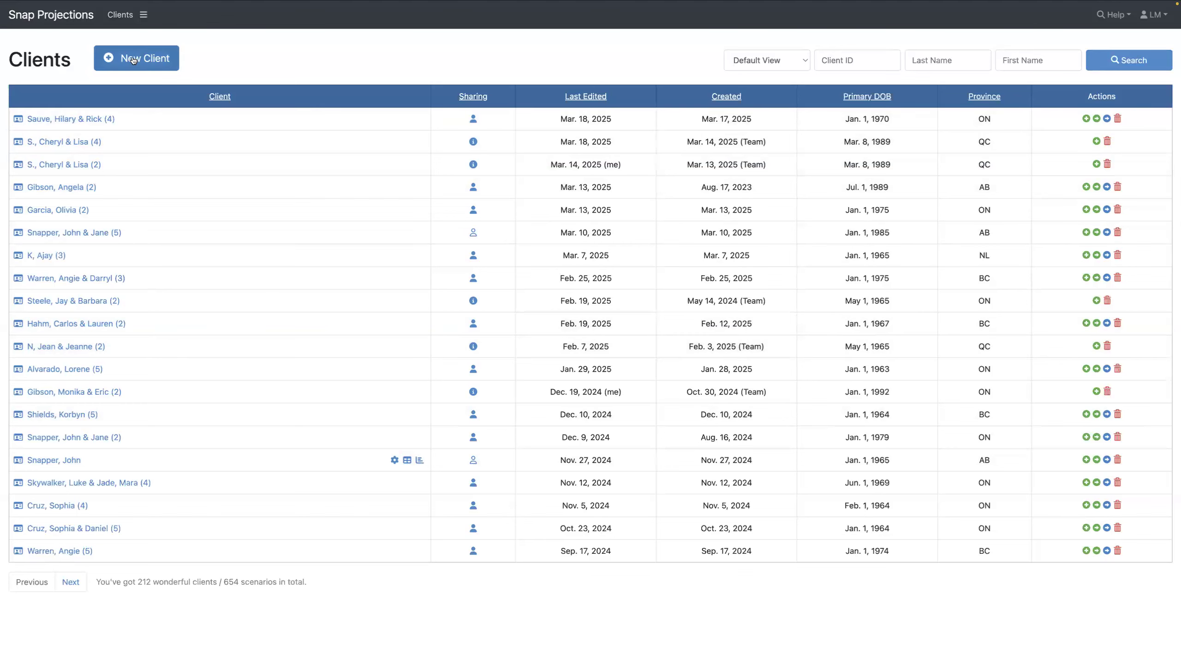
Start a new client from the Clients menu to get a blank Scenario Setup form
{"action": "left_click", "coordinate": [143, 15]}
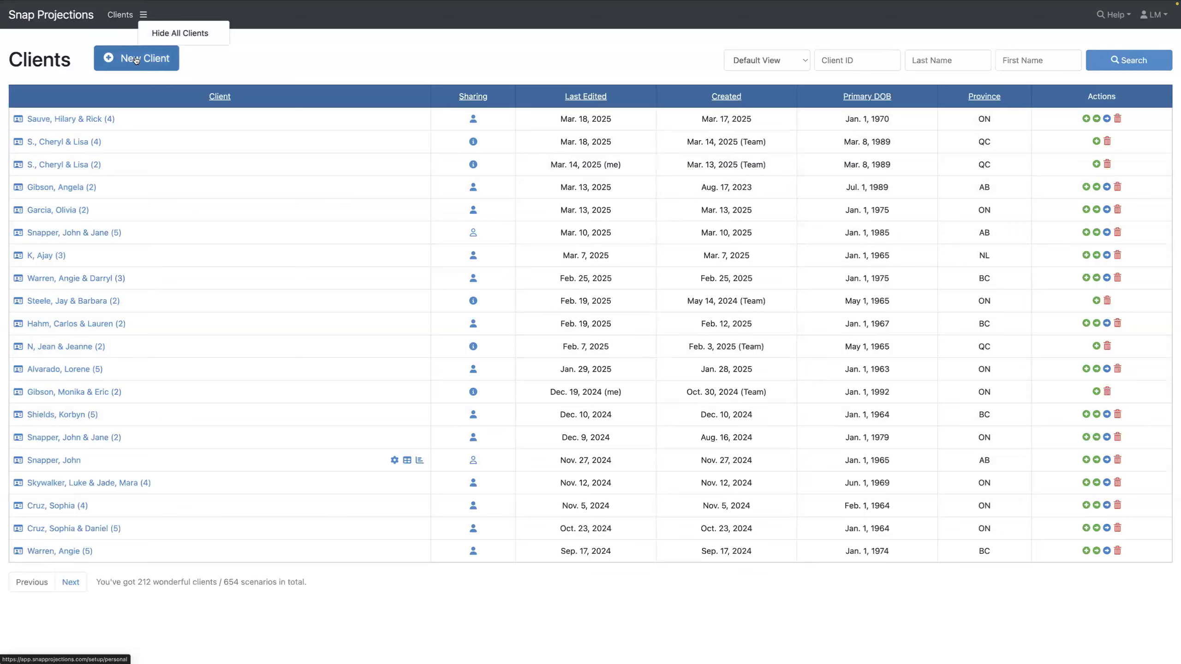
{"action": "left_click", "coordinate": [231, 71]}
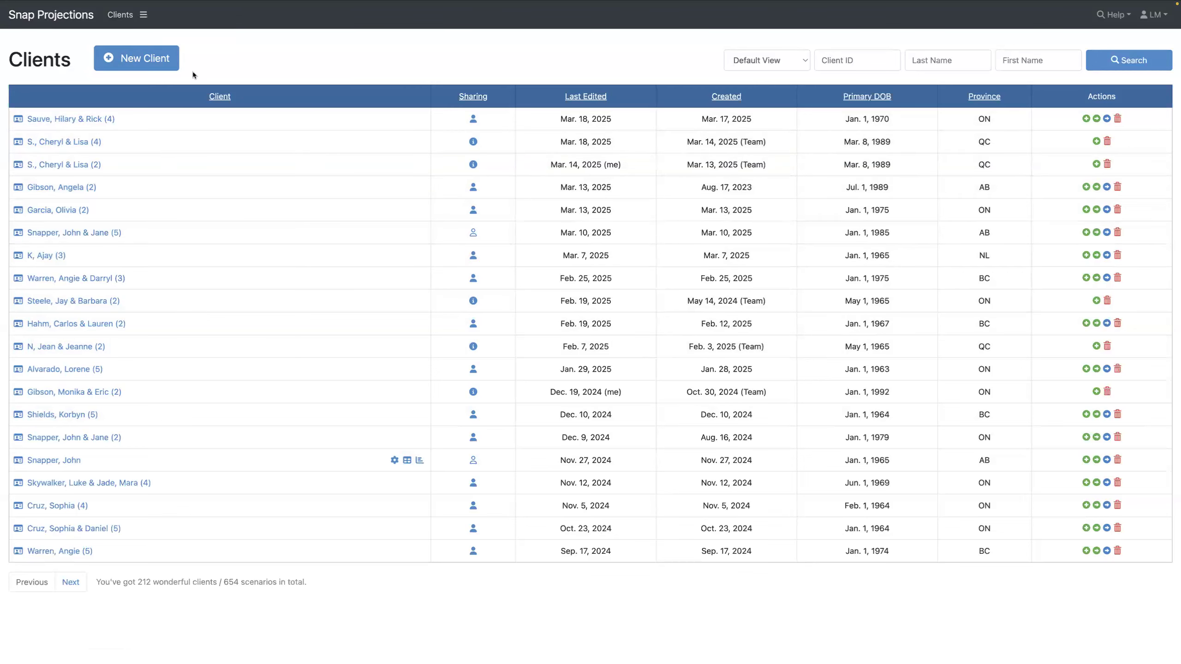
{"action": "left_click", "coordinate": [138, 64]}
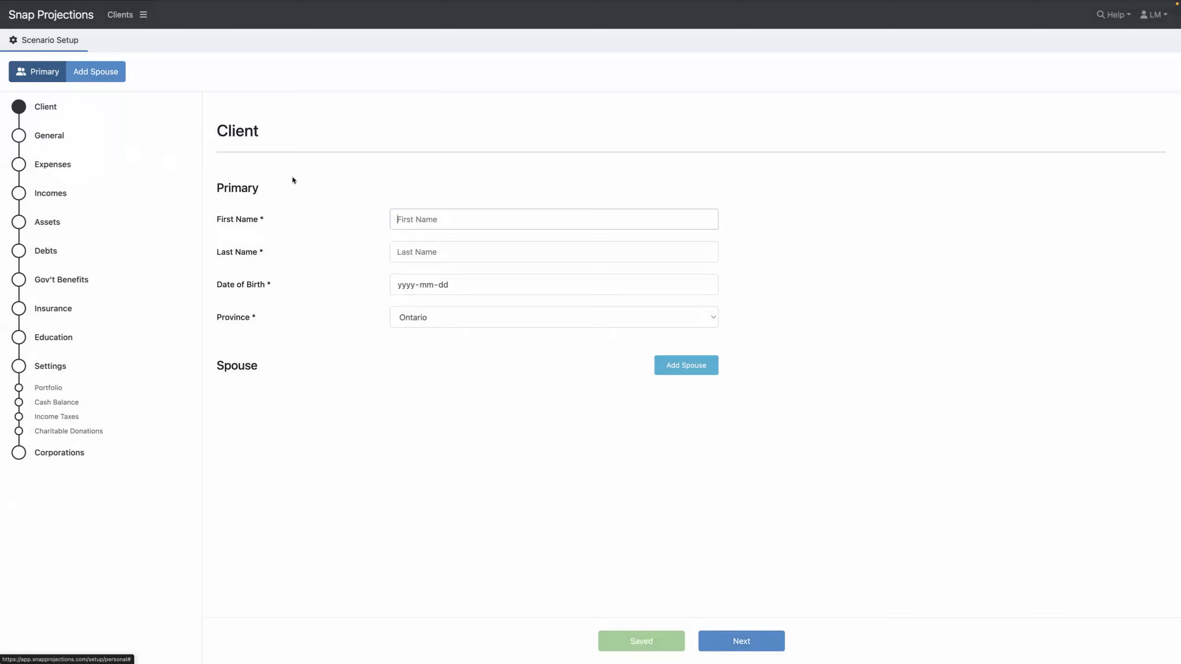
Enter the primary client's first and last name and birth date 1970-01-01, then save
{"action": "left_click", "coordinate": [439, 219]}
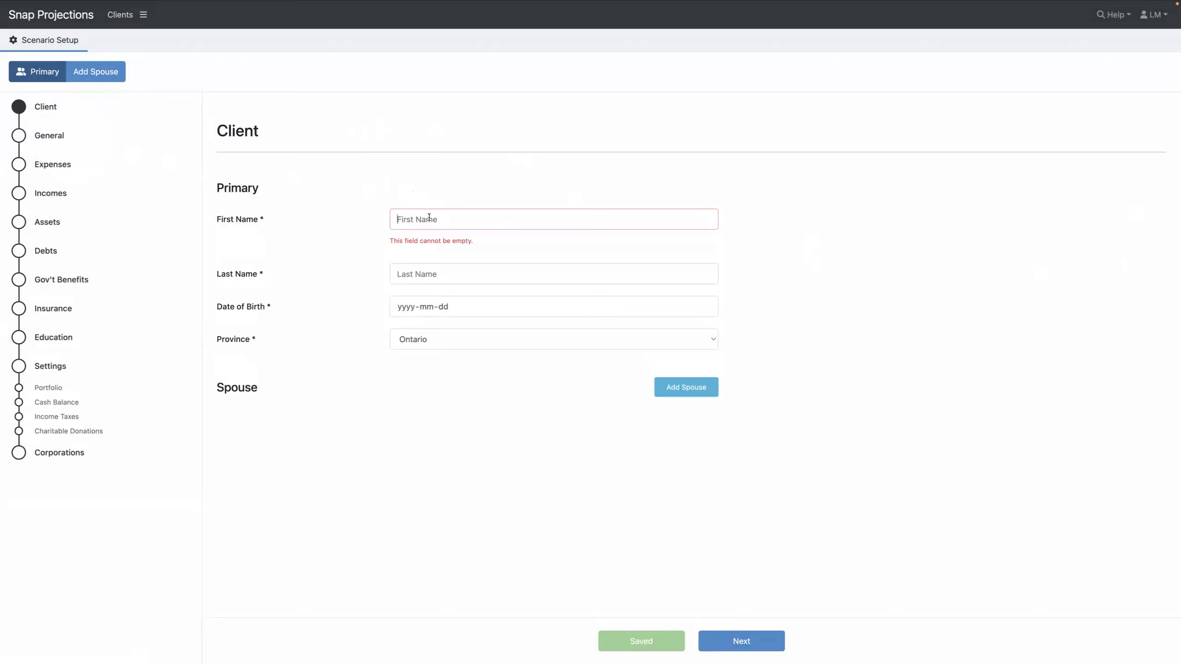
{"action": "key", "text": "Tab"}
{"action": "key", "text": "Tab"}
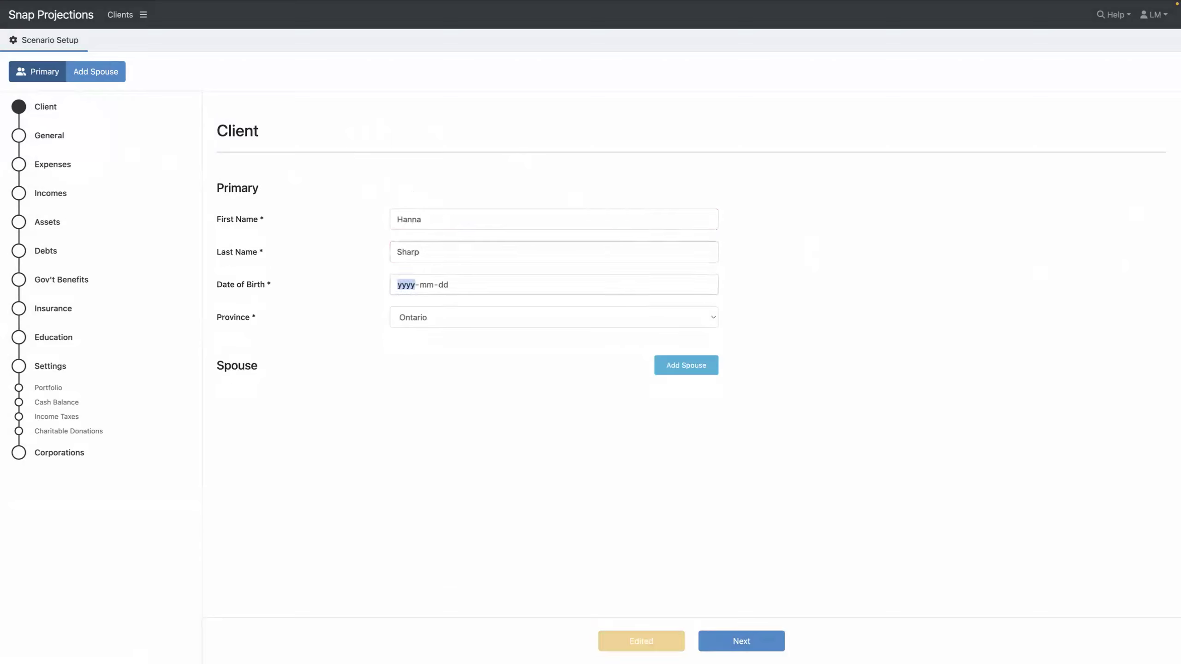
{"action": "type", "text": "1970-01-01"}
{"action": "left_click", "coordinate": [679, 367]}
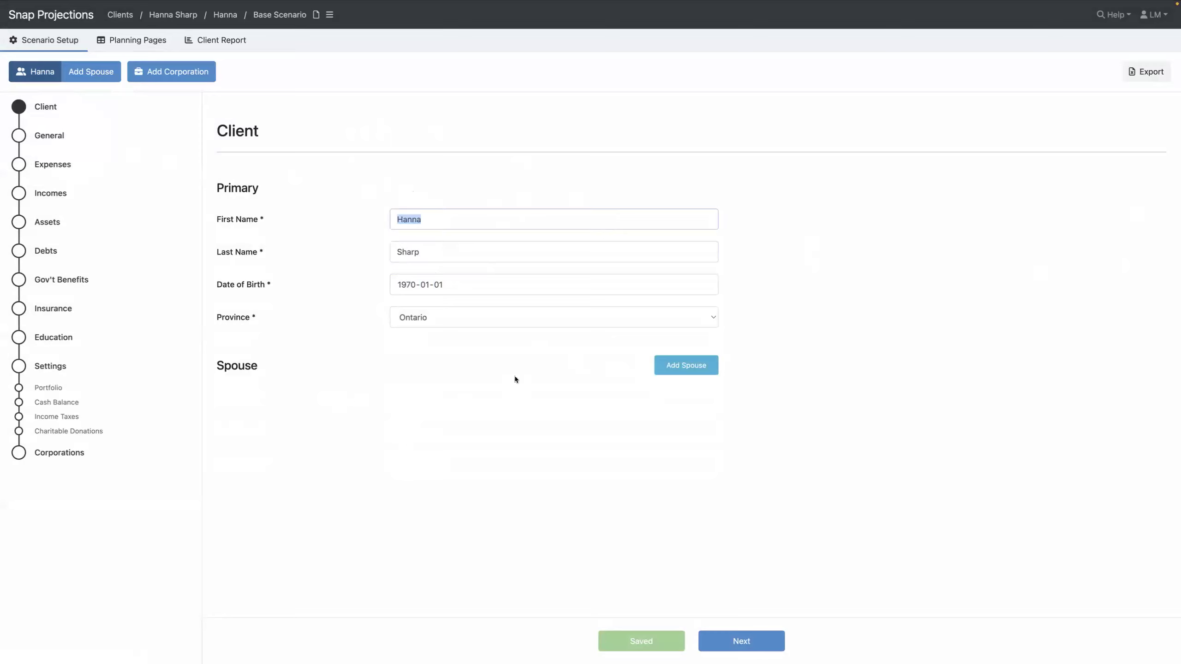
Add a spouse with first and last name and birth date 1970-01-01, then save
{"action": "left_click", "coordinate": [703, 370]}
{"action": "left_click", "coordinate": [564, 396]}
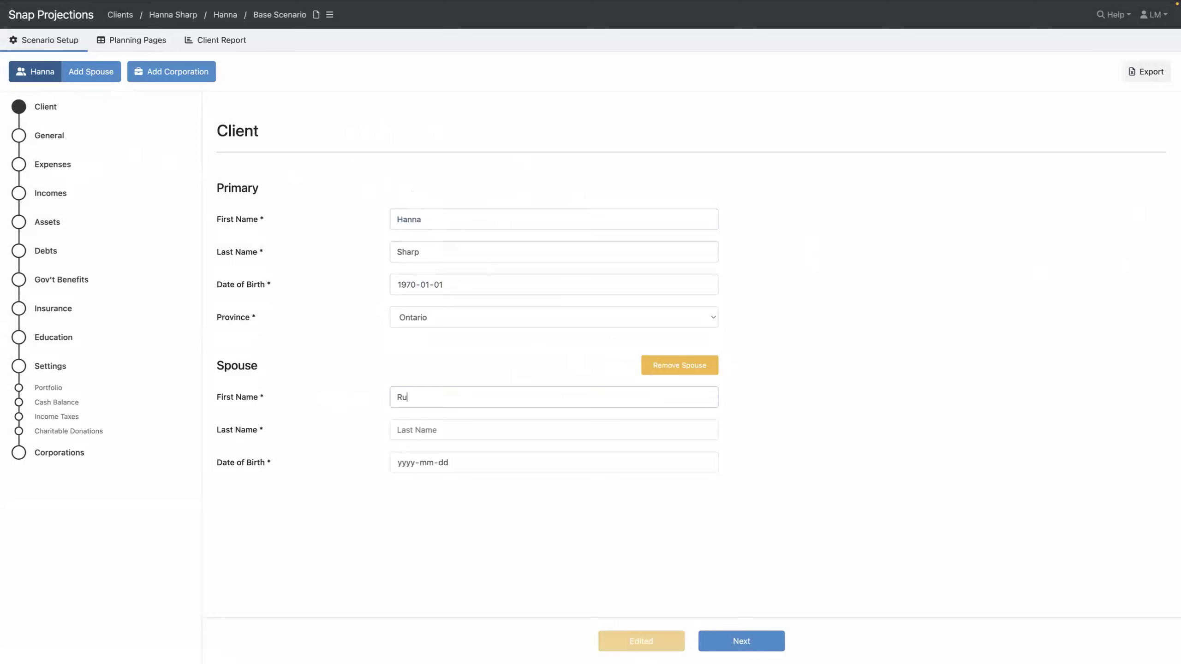
{"action": "key", "text": "Tab"}
{"action": "key", "text": "Tab"}
{"action": "type", "text": "19700101"}
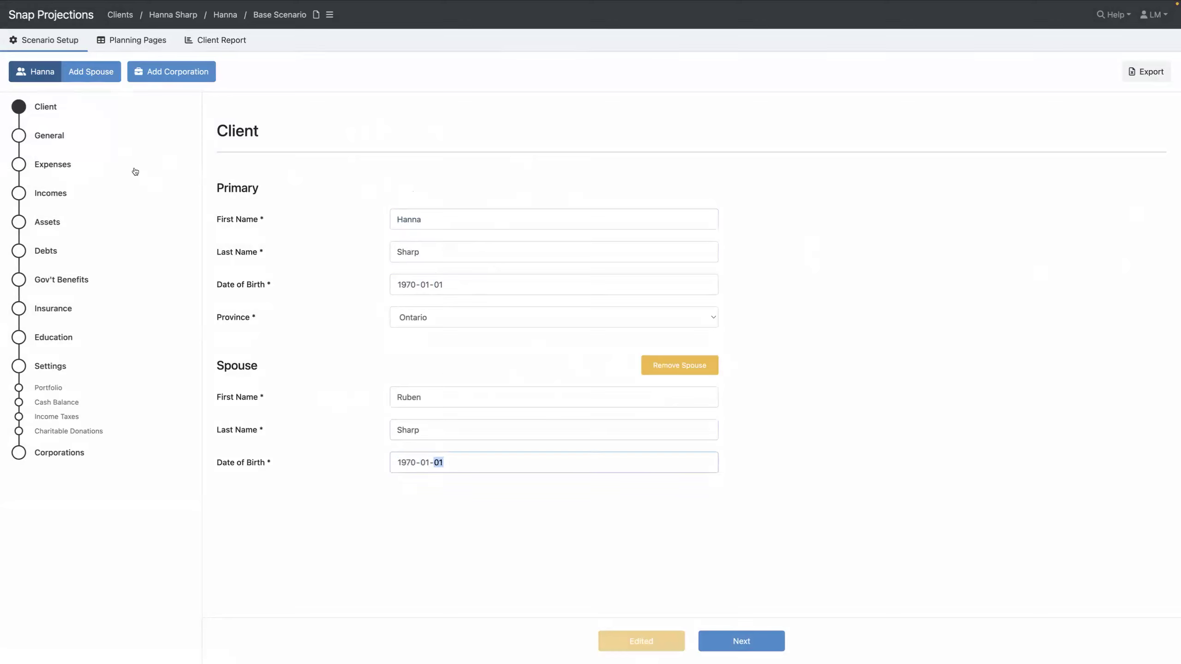
{"action": "left_click", "coordinate": [51, 137]}
{"action": "left_click", "coordinate": [51, 138]}
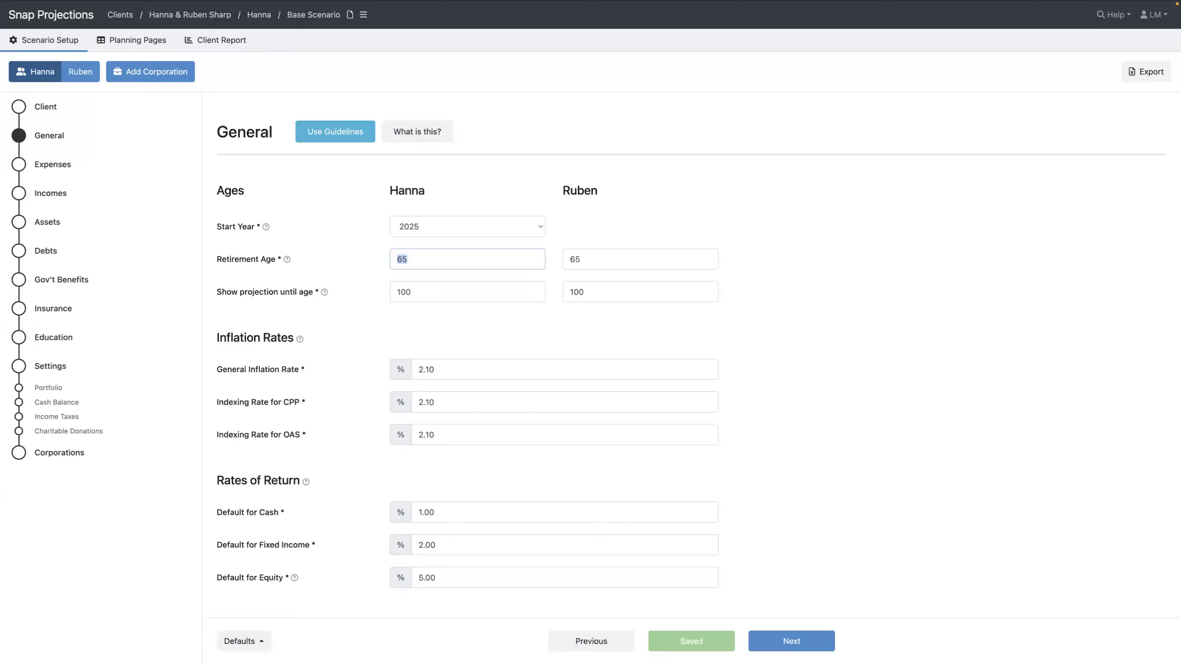
Set the retirement age to 60 and view the projection assumption guidelines explanation
{"action": "type", "text": "60"}
{"action": "key", "text": "Tab"}
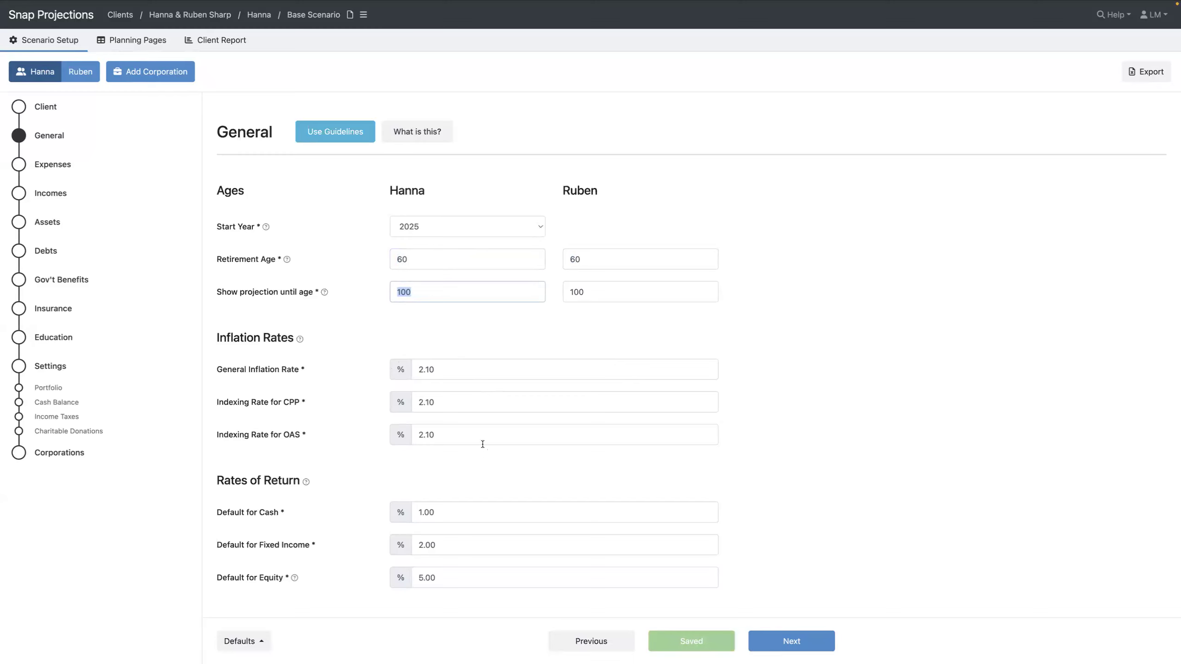
{"action": "left_click", "coordinate": [417, 132]}
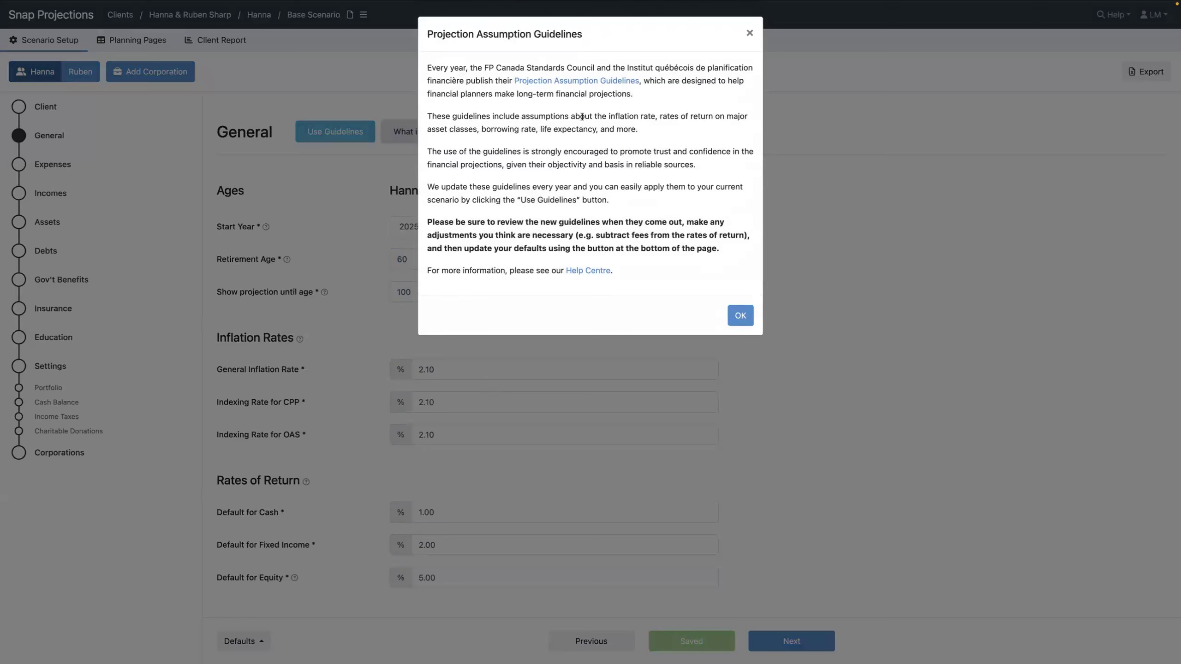
Dismiss the guidelines explanation and continue to the primary client's Expenses page
{"action": "left_click", "coordinate": [750, 35]}
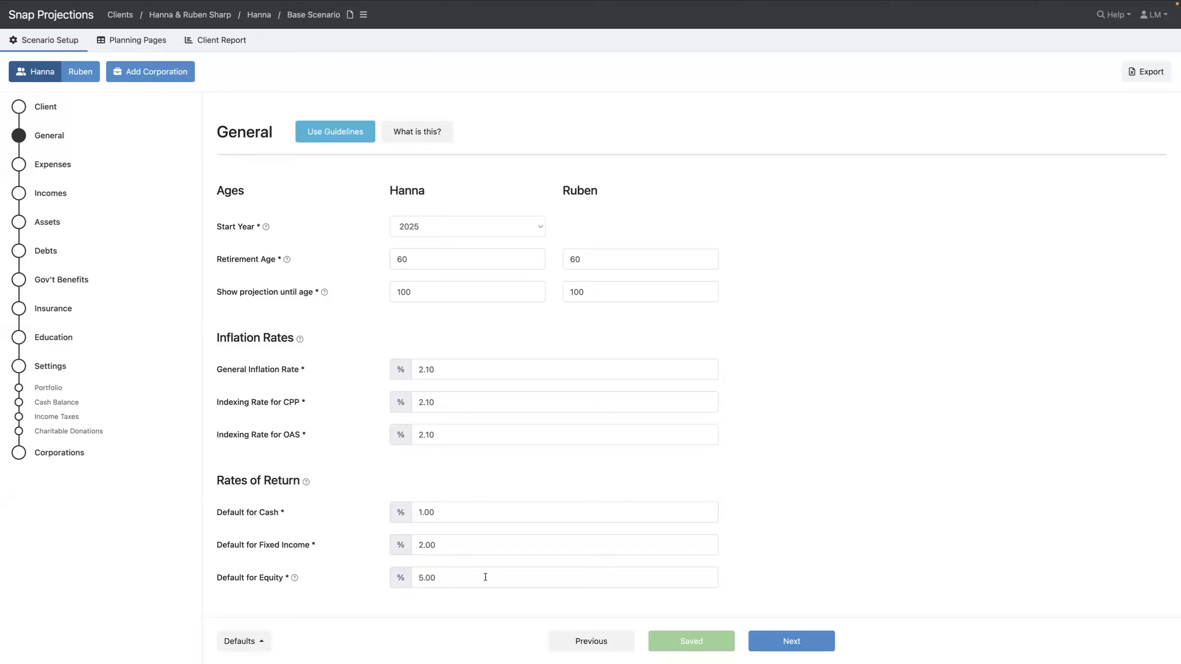
{"action": "left_click", "coordinate": [264, 644]}
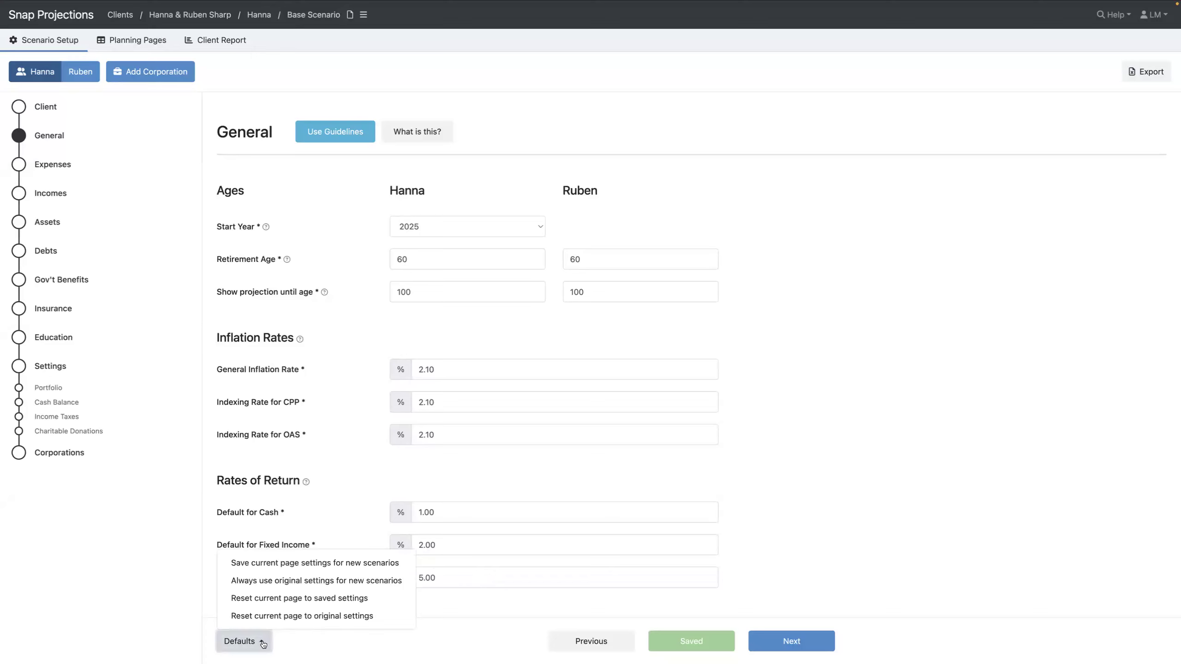
{"action": "left_click", "coordinate": [333, 642]}
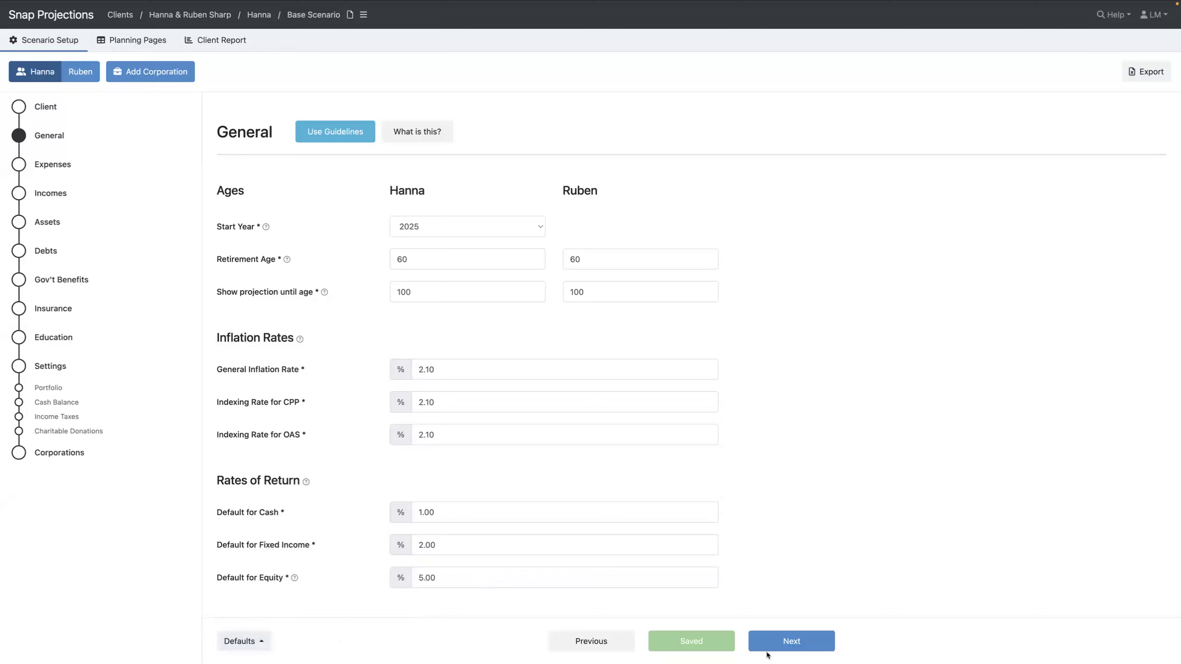
{"action": "left_click", "coordinate": [808, 646]}
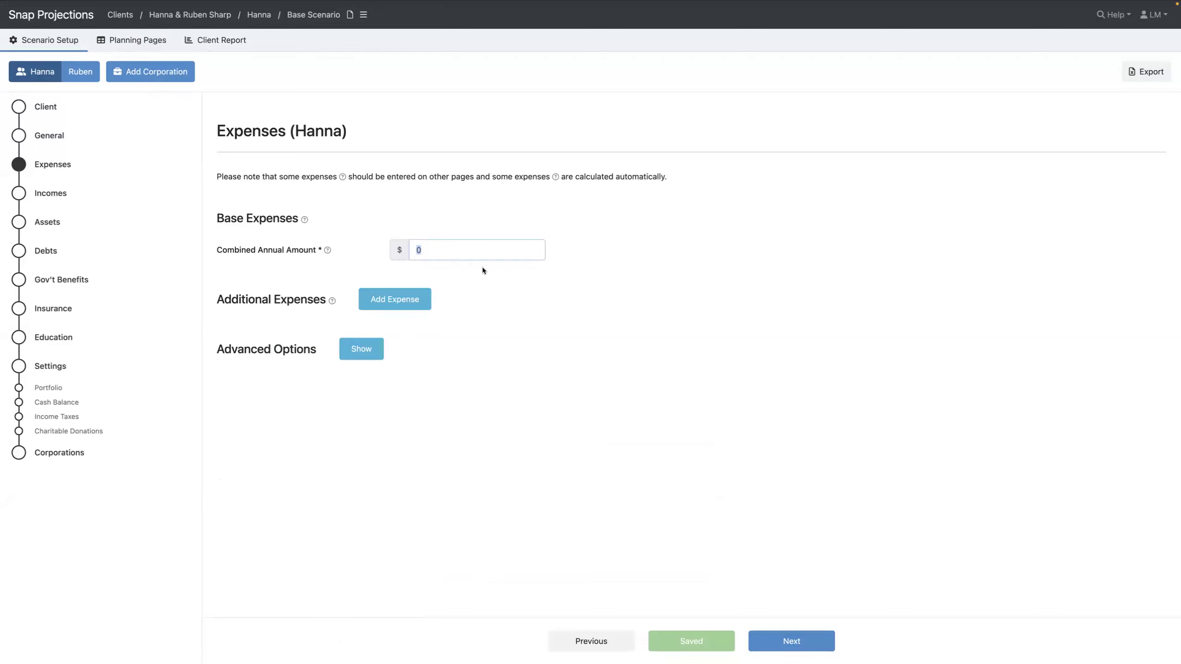
Enter $108,000 as the combined annual base expenses and add a blank additional-expense row
{"action": "type", "text": "108000"}
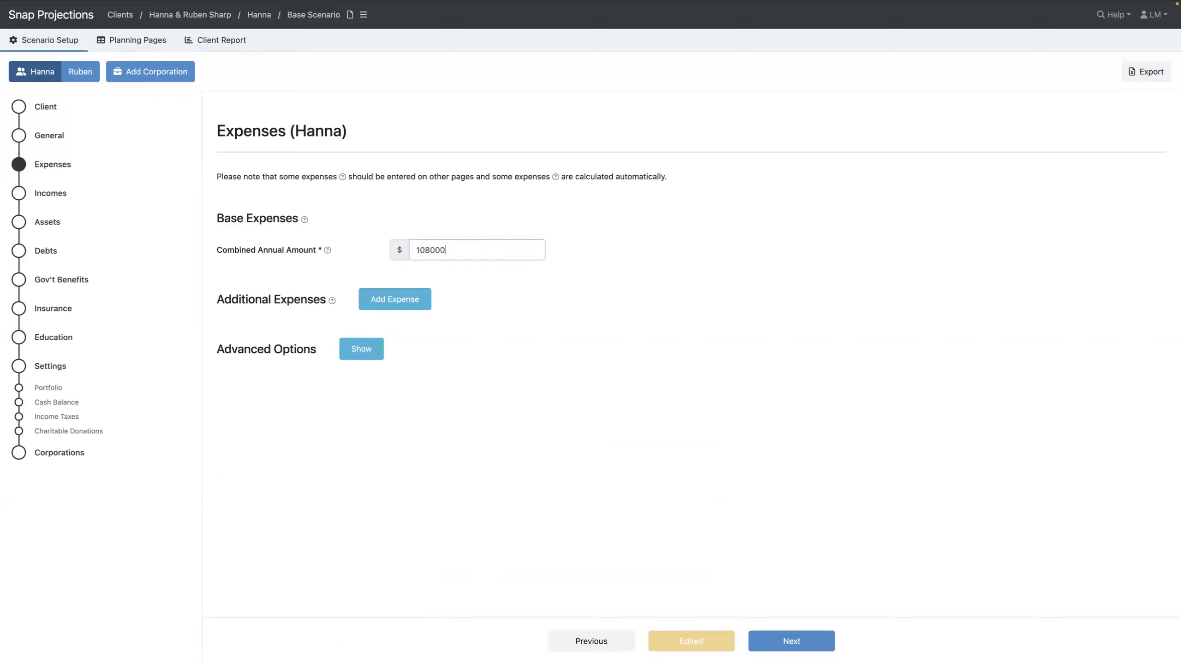
{"action": "left_click", "coordinate": [524, 275]}
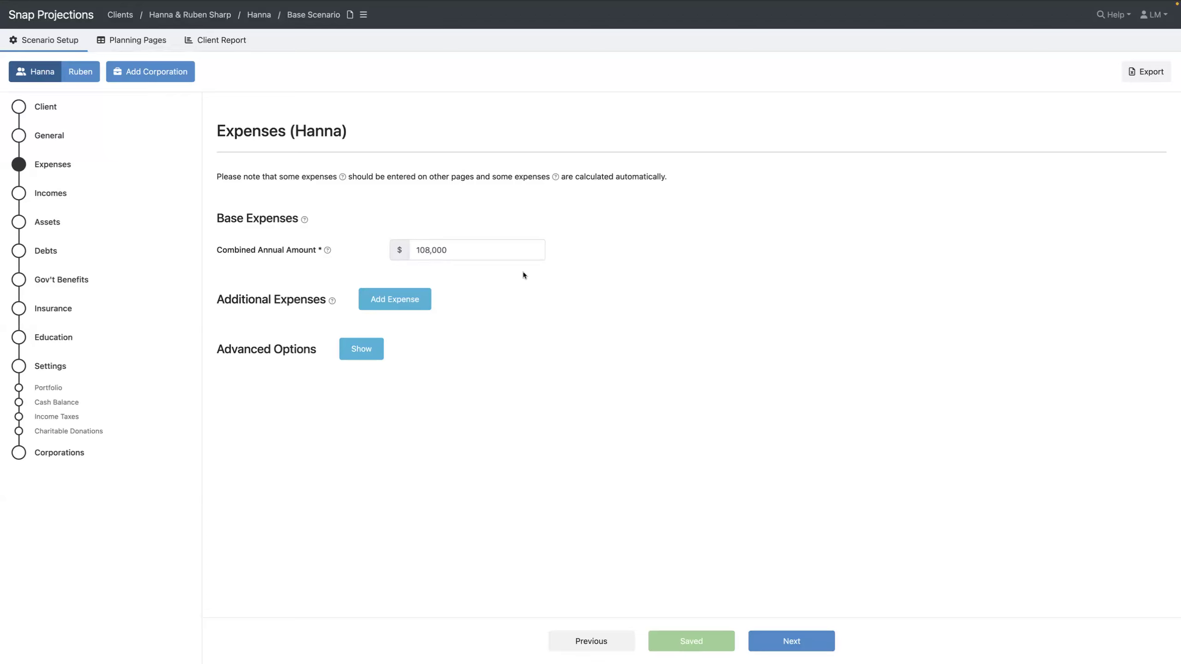
{"action": "left_click", "coordinate": [399, 302]}
Enter a joint Travel expense of $15,000 in the new expense row
{"action": "mouse_move", "coordinate": [331, 298]}
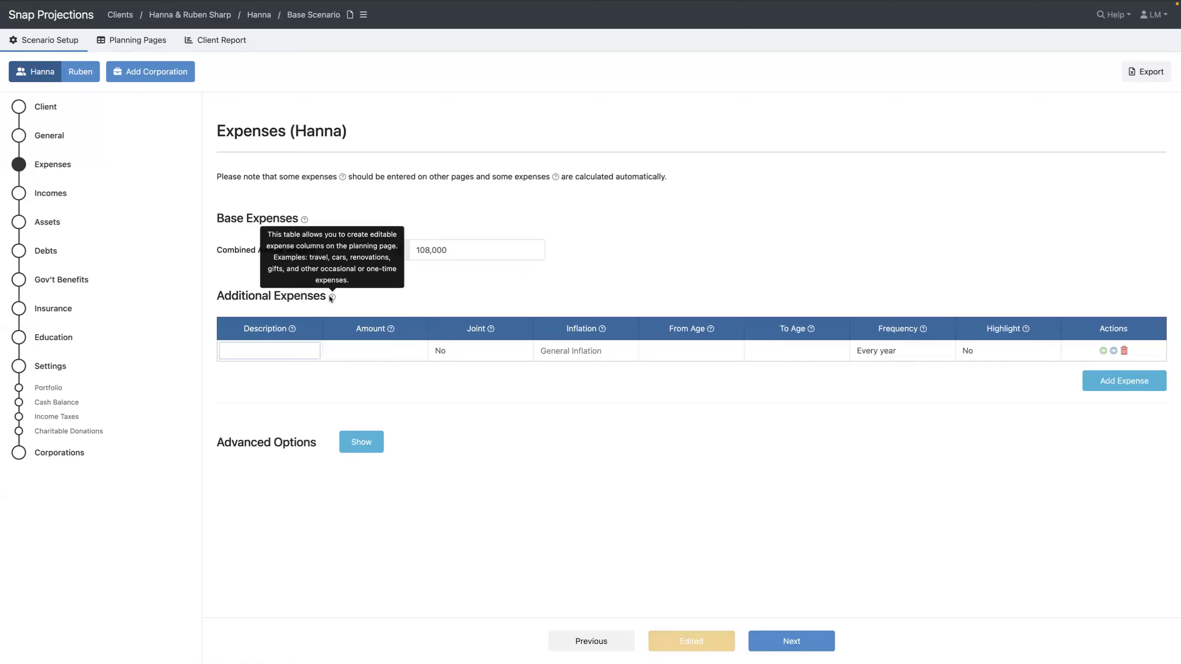
{"action": "mouse_move", "coordinate": [329, 259]}
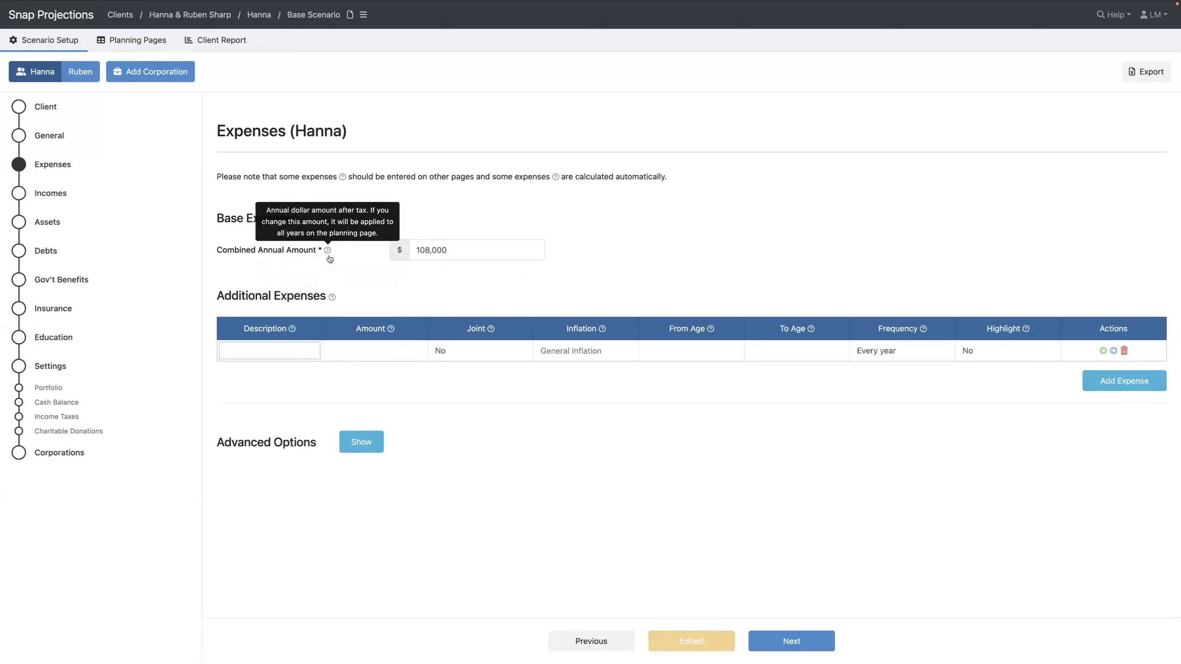
{"action": "left_click", "coordinate": [285, 349]}
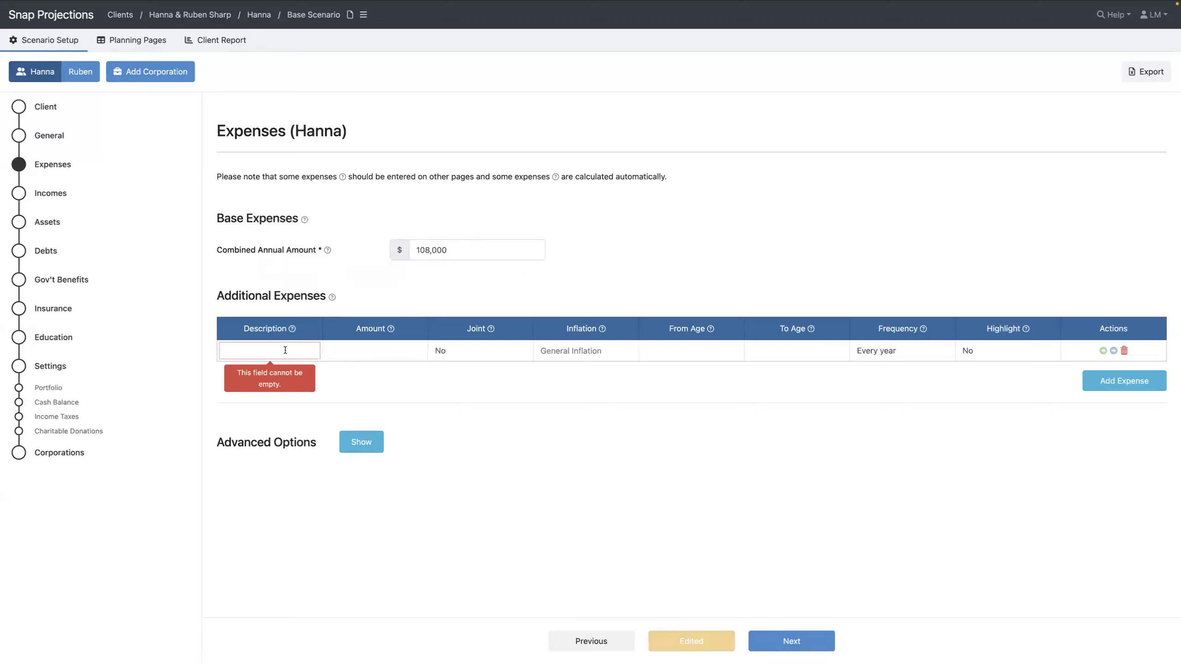
{"action": "type", "text": "Travel"}
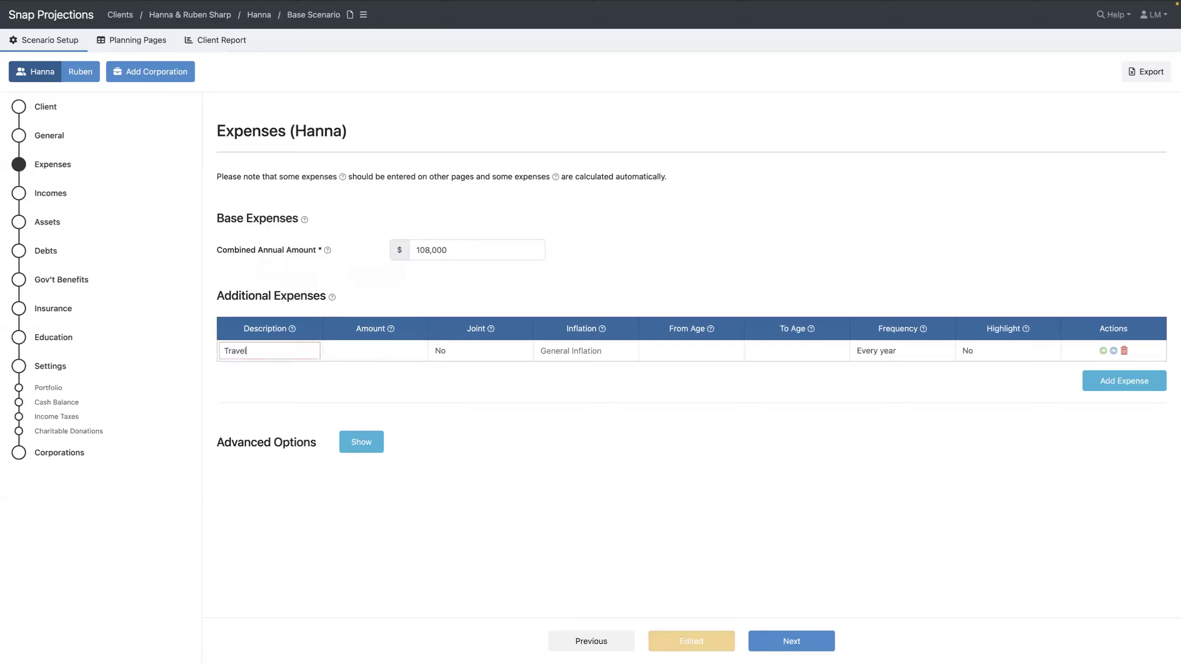
{"action": "key", "text": "Tab"}
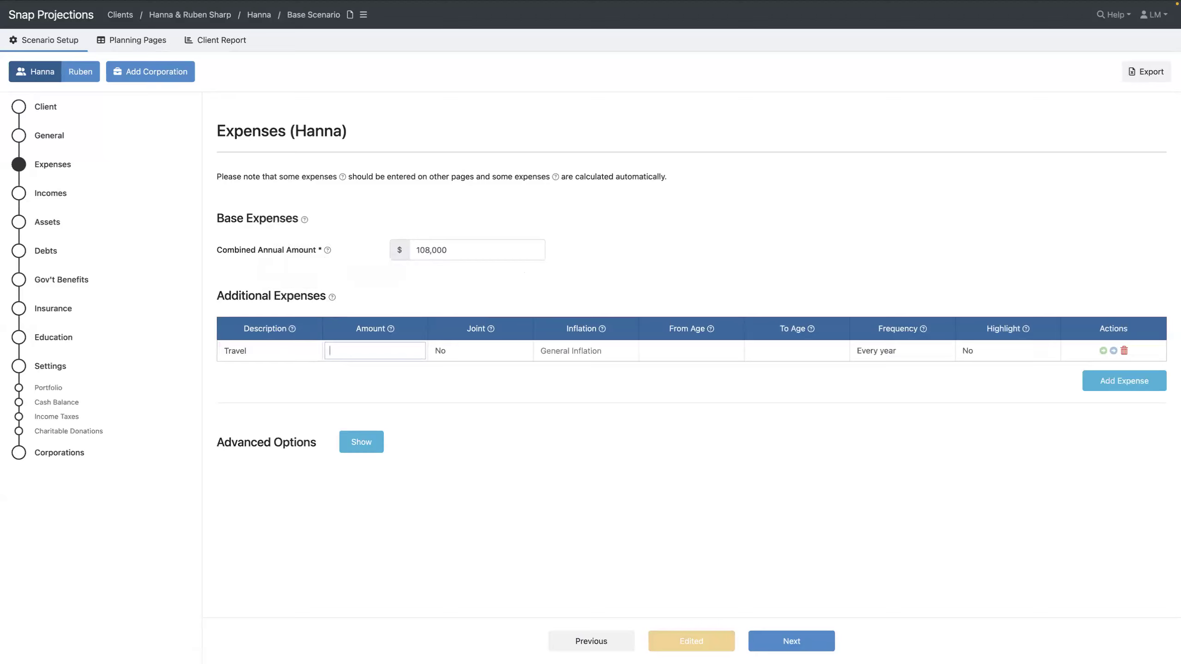
{"action": "type", "text": "5000"}
{"action": "key", "text": "Tab"}
{"action": "key", "text": "y"}
Run the Travel expense from age 60 to 74 at general inflation and highlight it
{"action": "key", "text": "Tab"}
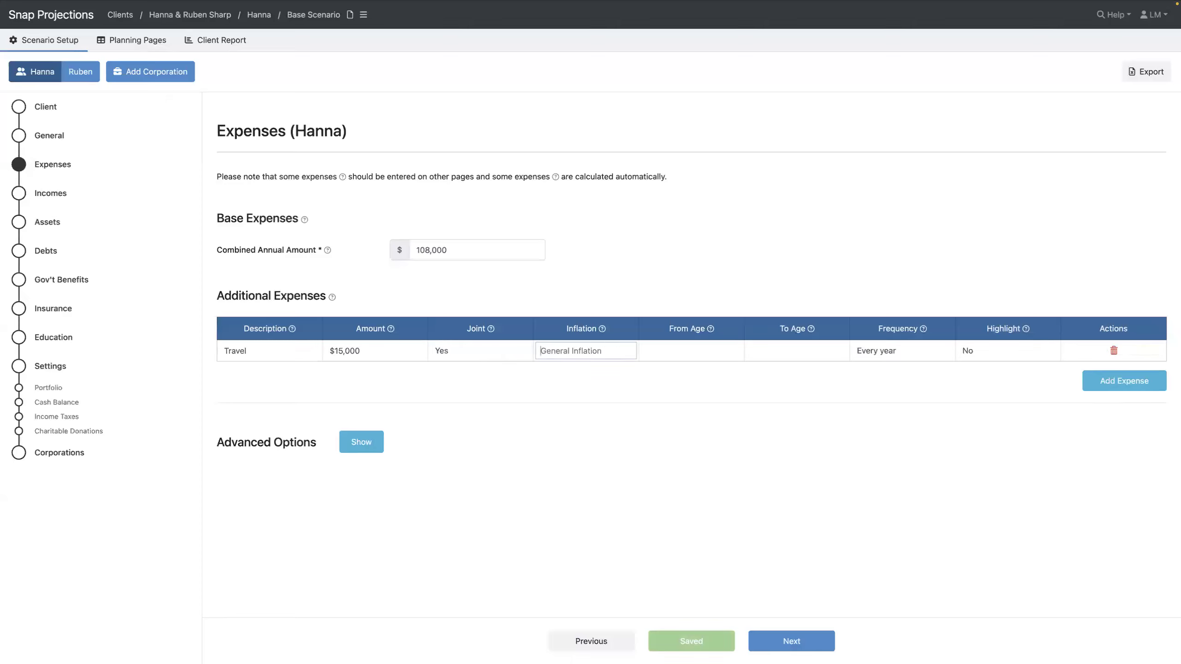
{"action": "key", "text": "Tab"}
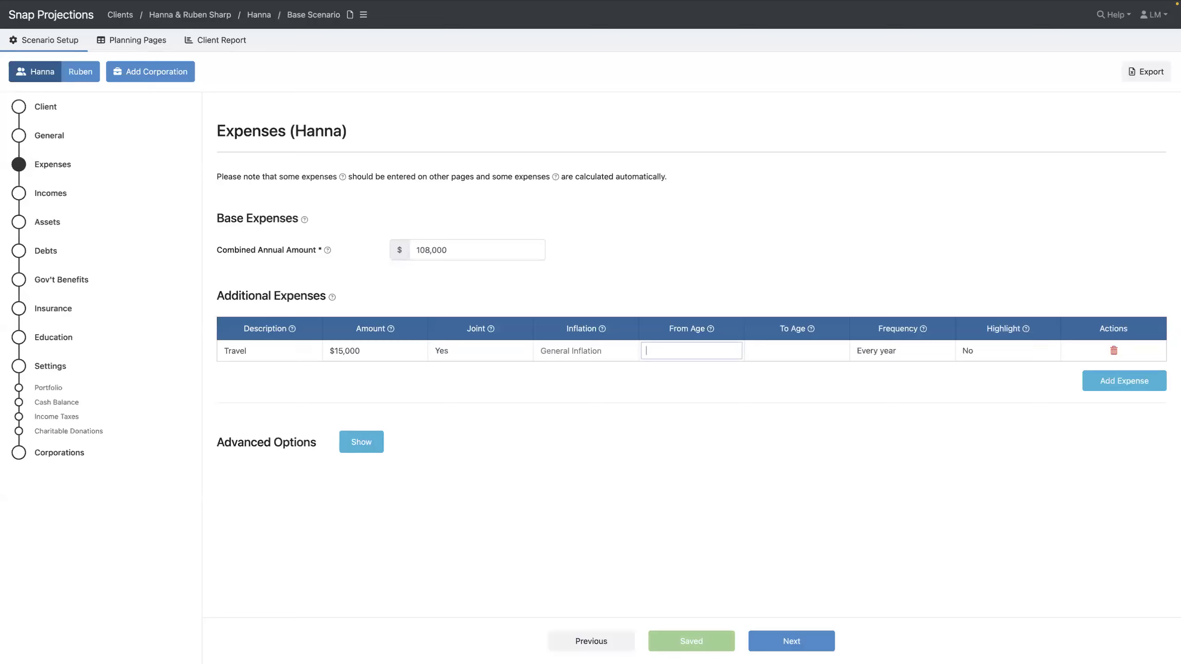
{"action": "type", "text": "60"}
{"action": "key", "text": "Tab"}
{"action": "type", "text": "74"}
{"action": "key", "text": "Tab"}
{"action": "left_click", "coordinate": [1041, 351]}
{"action": "left_click", "coordinate": [1018, 365]}
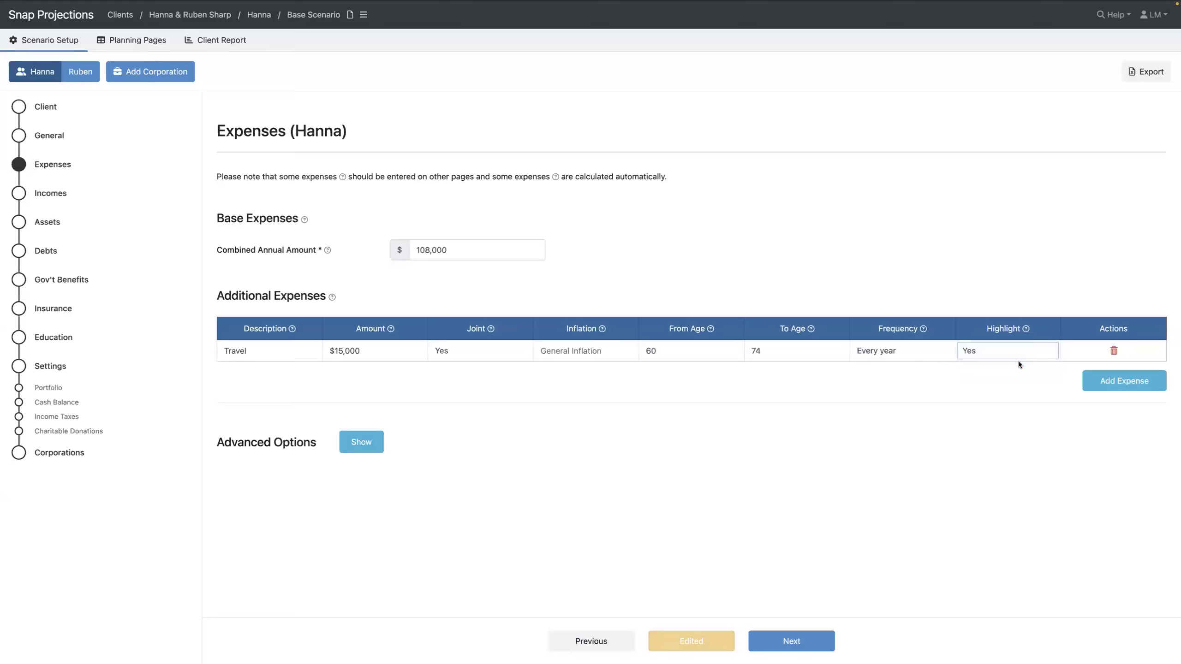
{"action": "left_click", "coordinate": [1112, 382]}
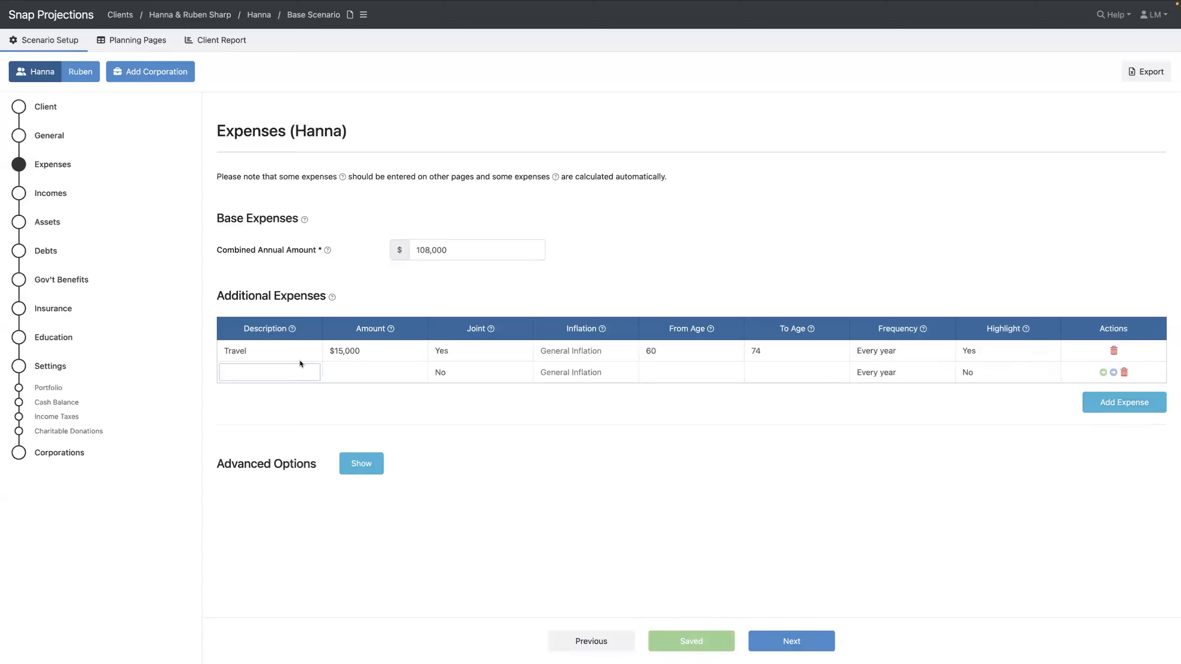
Enter a joint Renovation expense of $100,000 with 0% inflation
{"action": "type", "text": "Ren"}
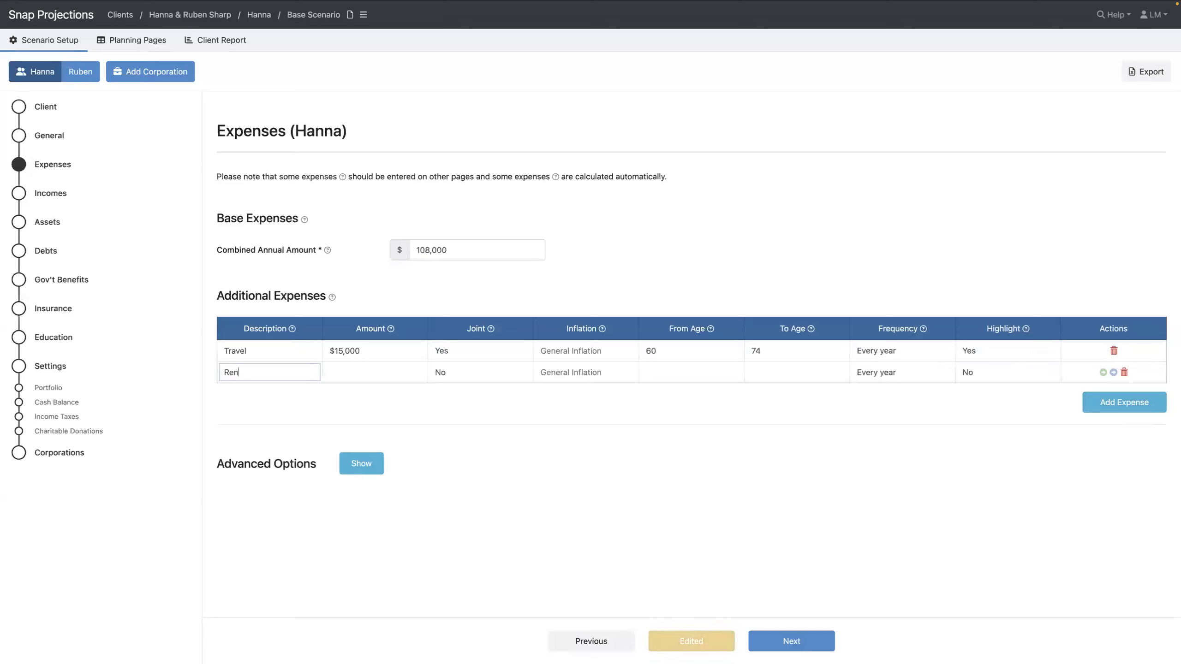
{"action": "type", "text": "ovation"}
{"action": "key", "text": "Tab"}
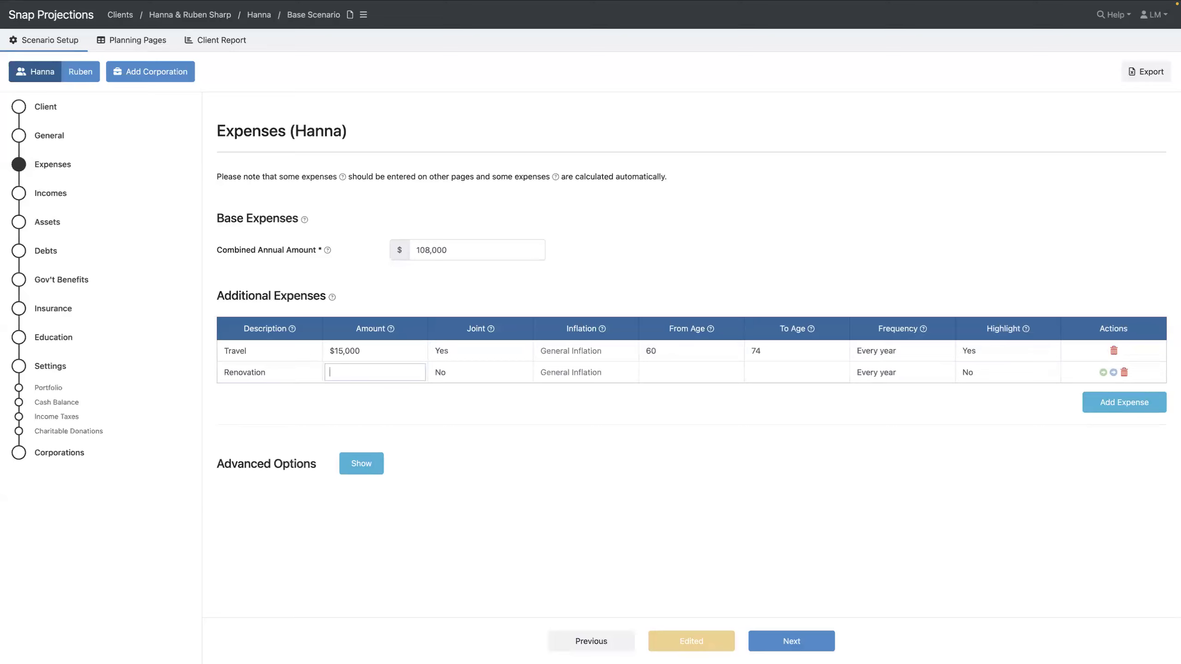
{"action": "type", "text": "100000"}
{"action": "key", "text": "Tab"}
{"action": "key", "text": "y"}
{"action": "key", "text": "Tab"}
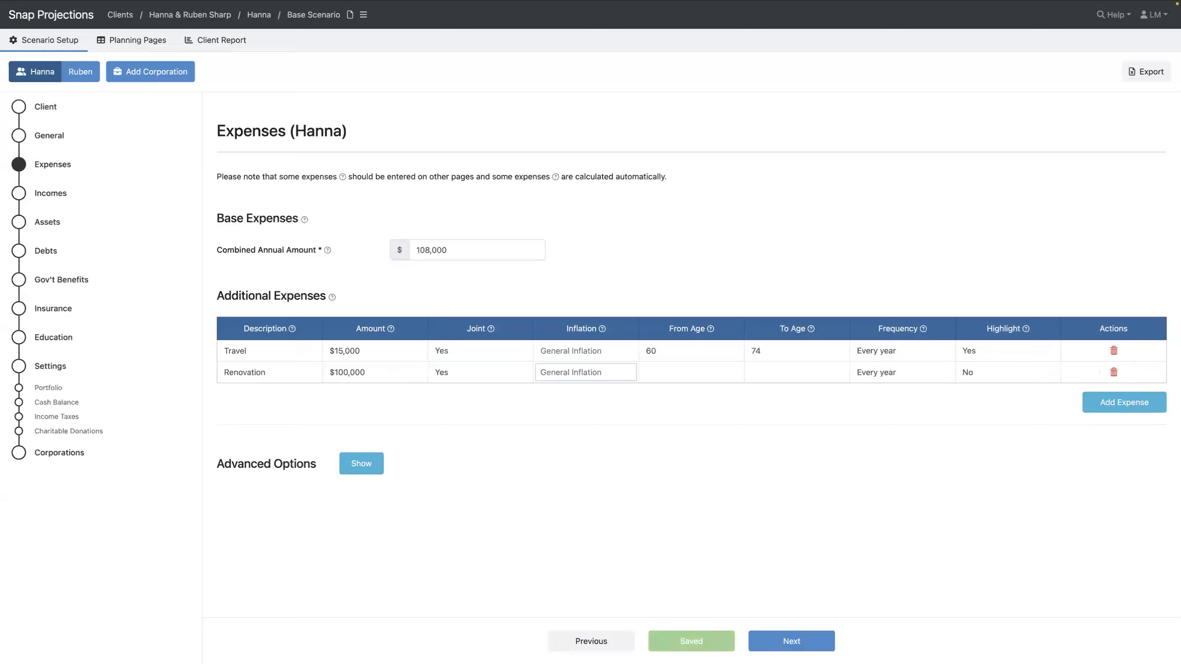
{"action": "type", "text": "0"}
{"action": "key", "text": "Tab"}
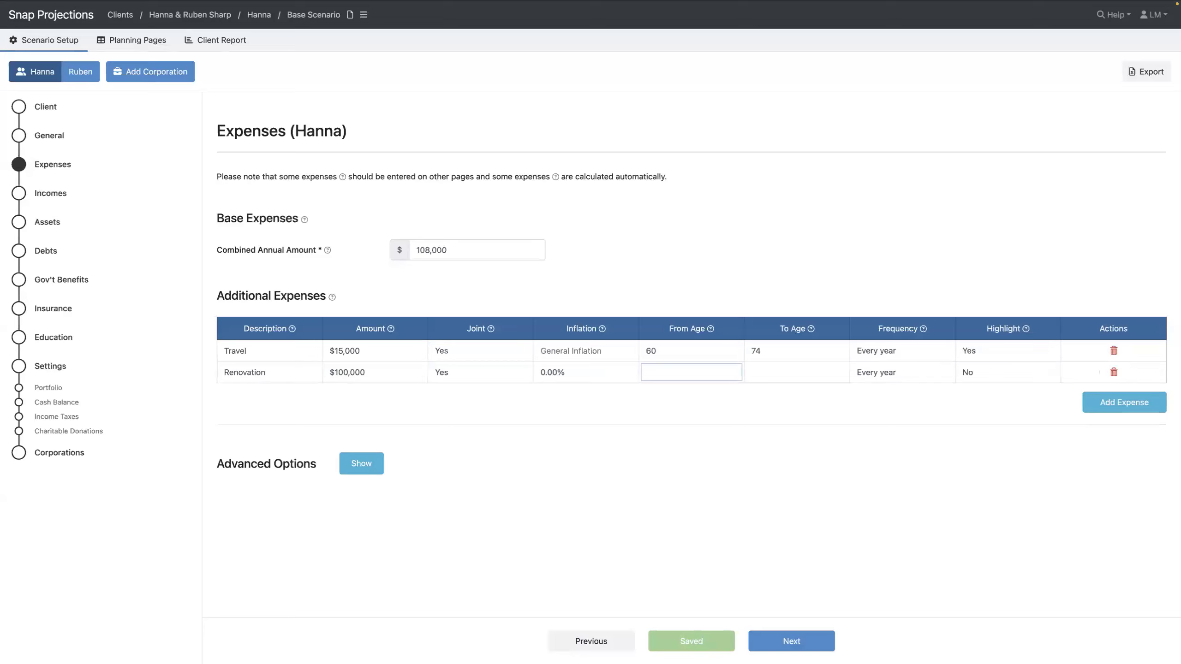
Make the Renovation expense occur at age 61 only and highlight it
{"action": "type", "text": "61"}
{"action": "key", "text": "Tab"}
{"action": "type", "text": "61"}
{"action": "key", "text": "Tab"}
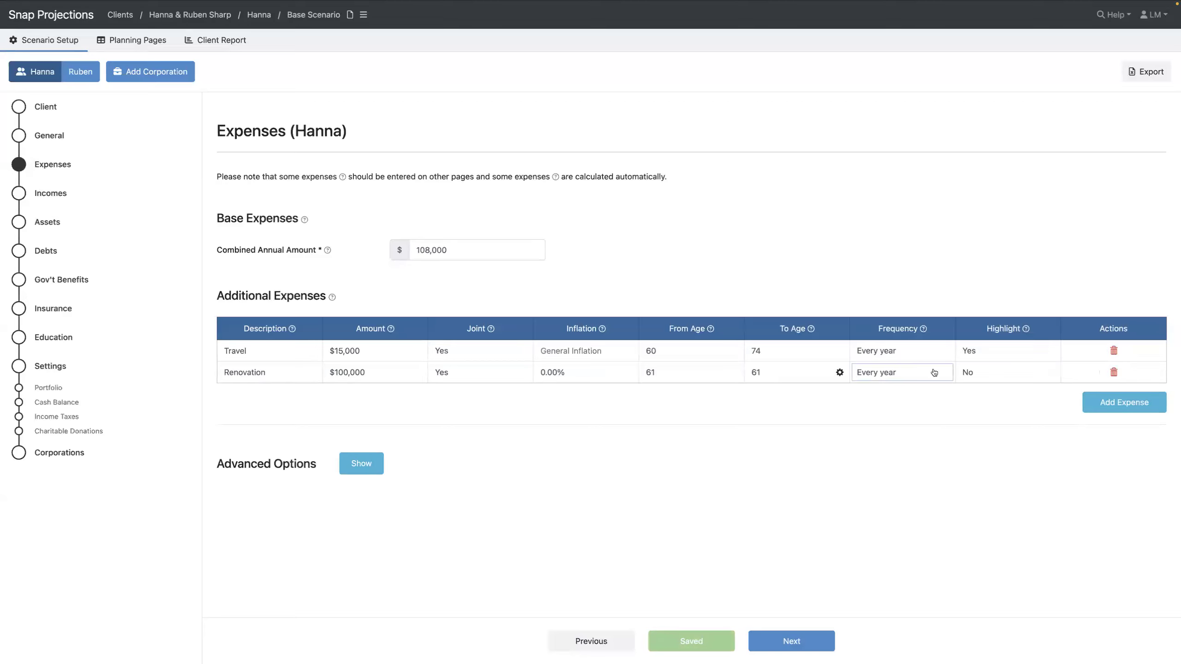
{"action": "left_click", "coordinate": [965, 377]}
{"action": "left_click", "coordinate": [963, 391]}
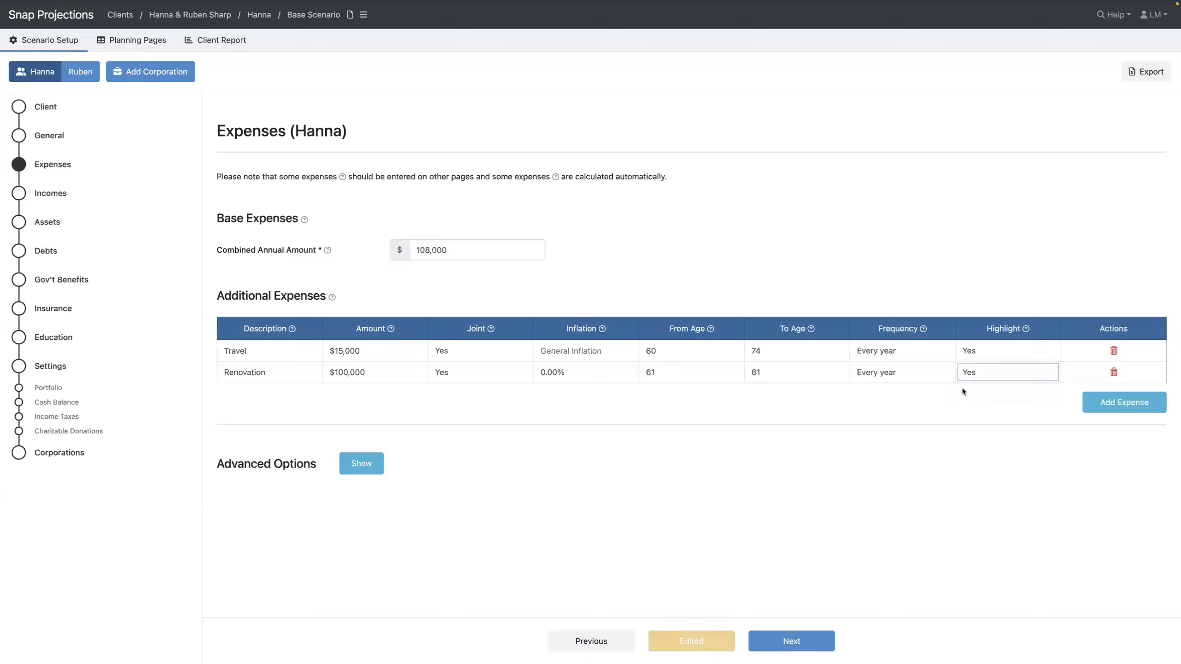
{"action": "left_click", "coordinate": [57, 198]}
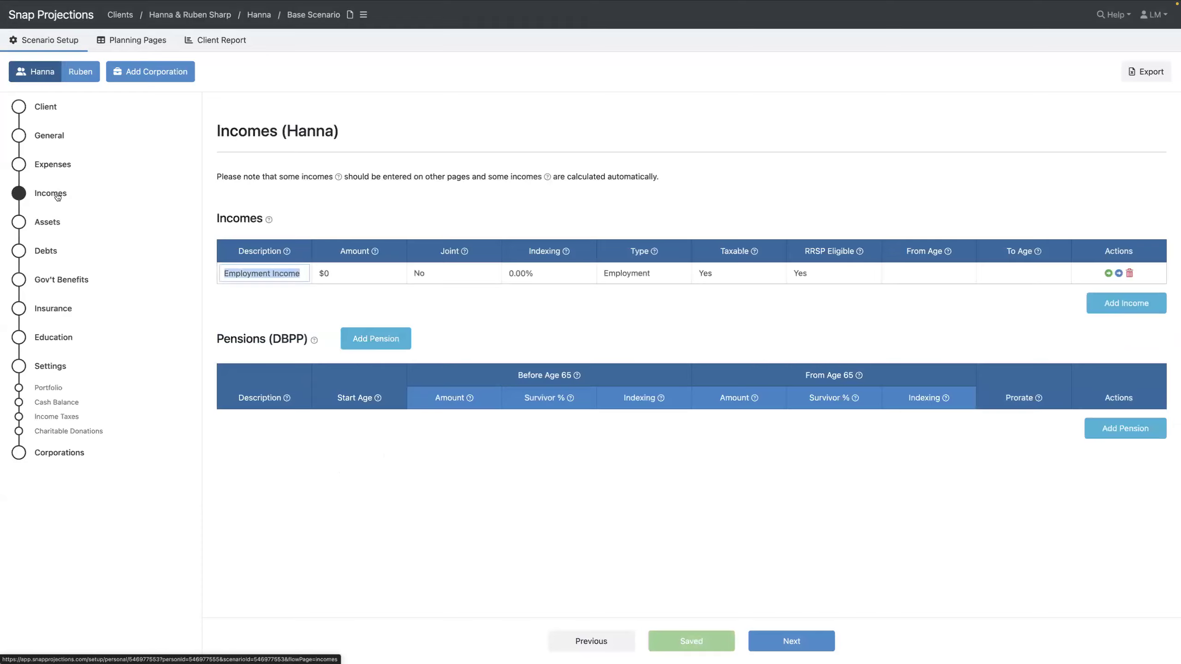
Set the employment income to $130,000 indexed to general inflation
{"action": "left_click", "coordinate": [395, 276]}
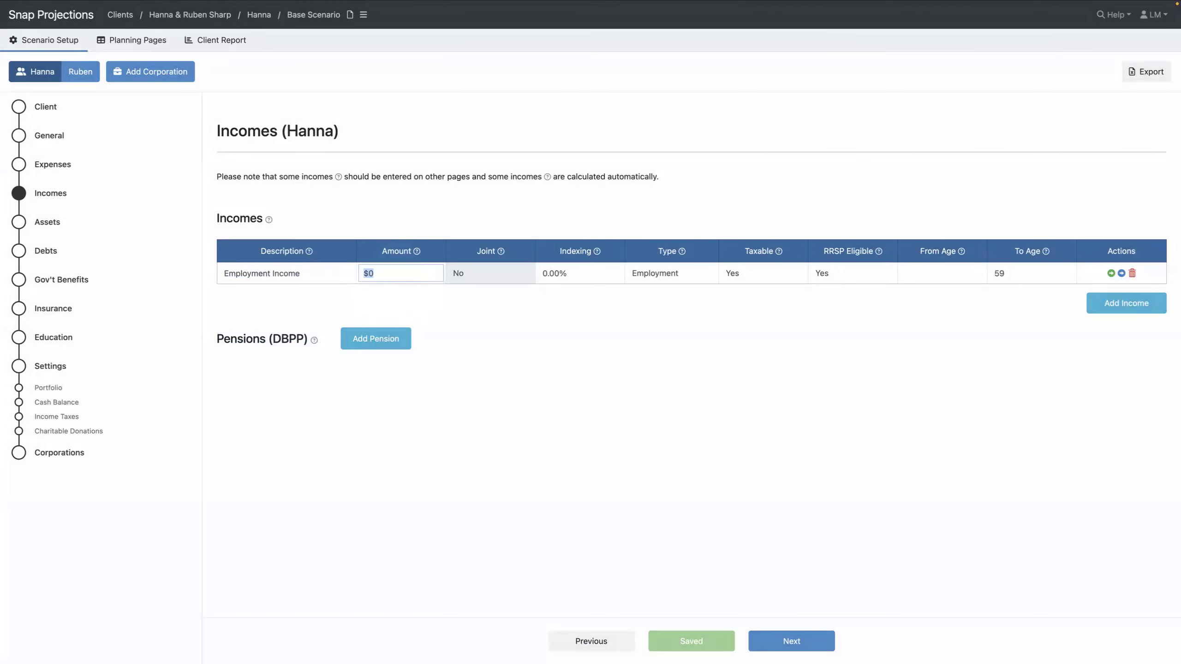
{"action": "type", "text": "130000"}
{"action": "key", "text": "Tab"}
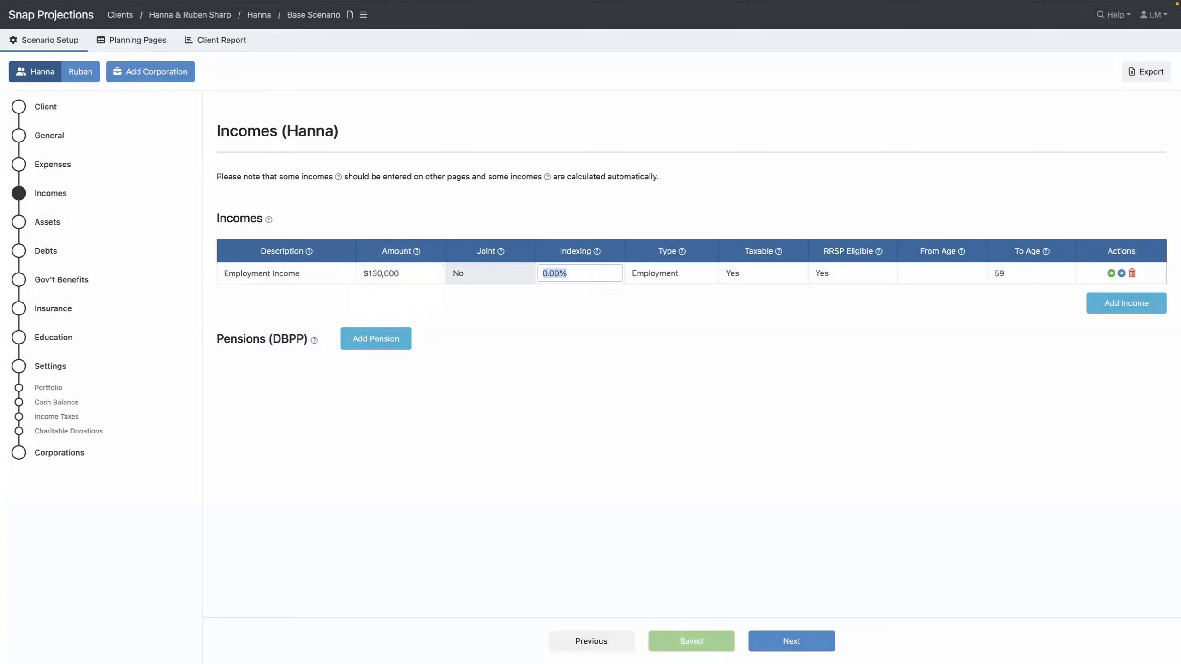
{"action": "key", "text": "BackSpace"}
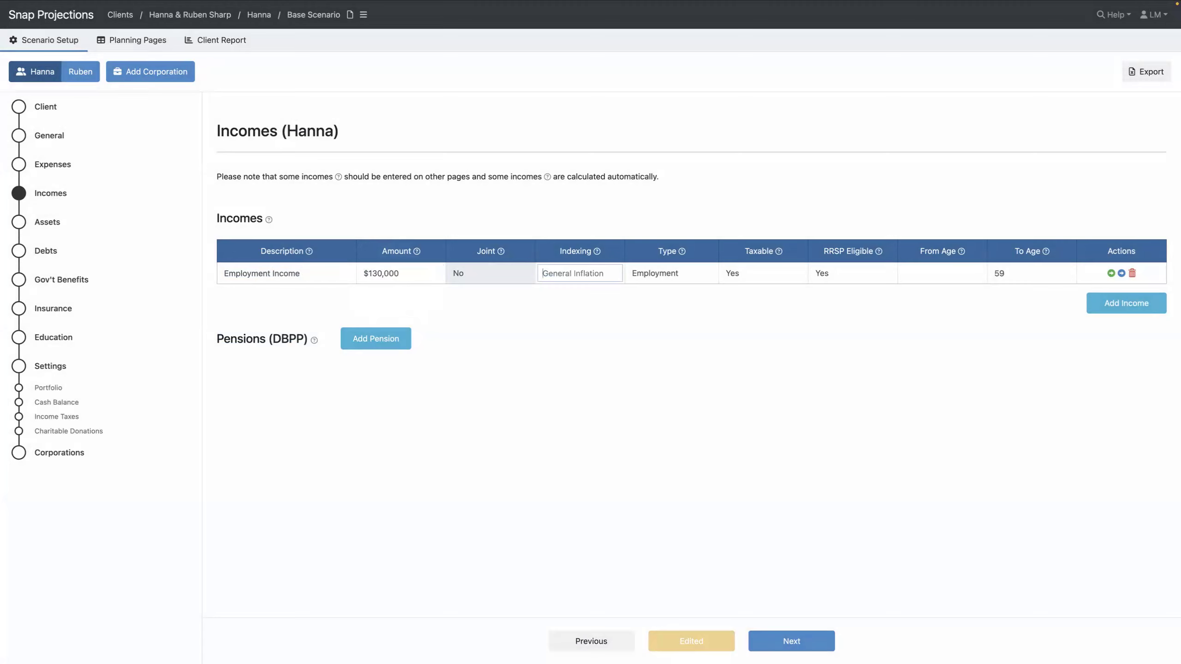
{"action": "key", "text": "Tab"}
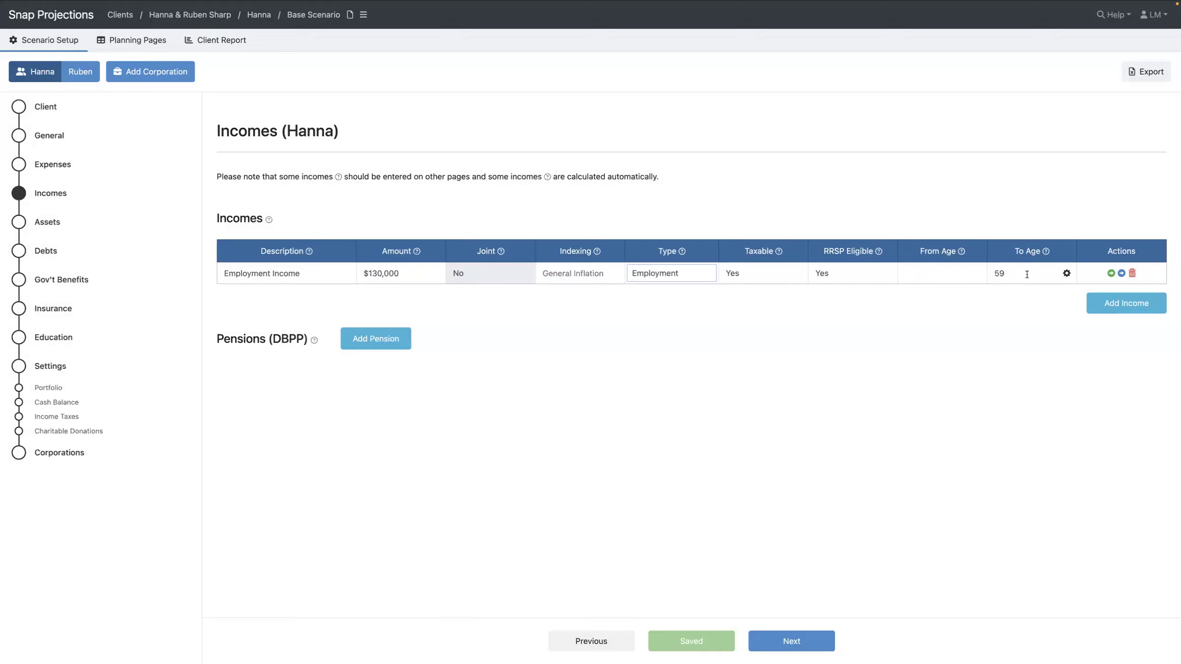
Check the income's end age of 59 without changes and add a defined-benefit pension row
{"action": "left_click", "coordinate": [1067, 274]}
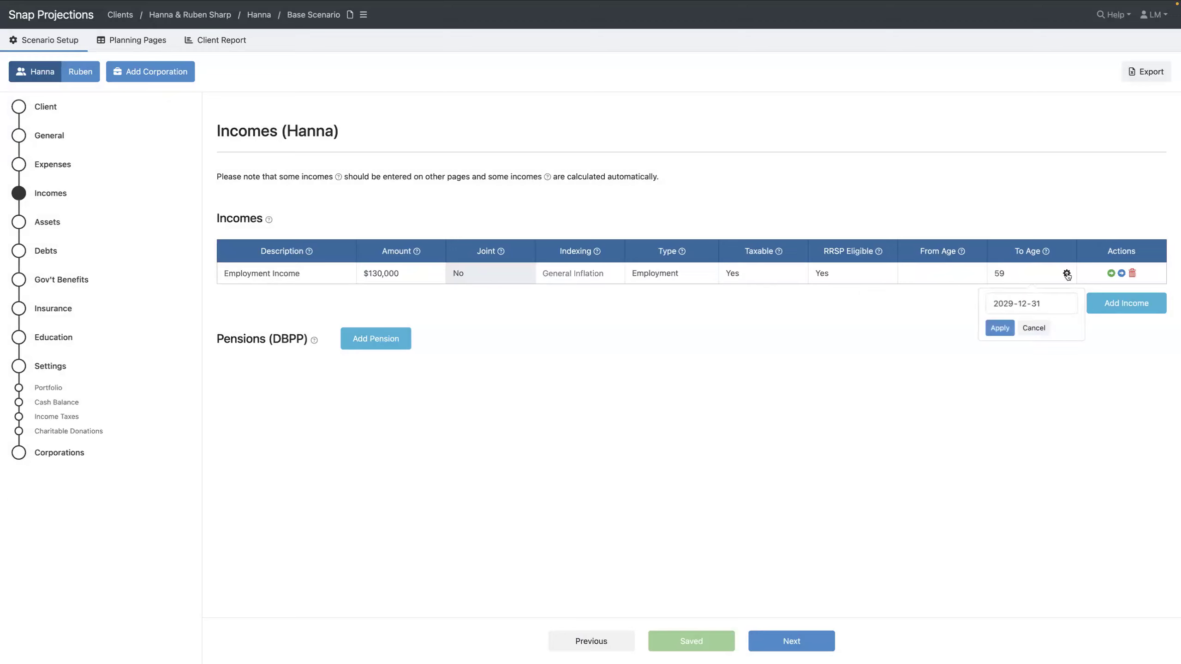
{"action": "left_click", "coordinate": [1034, 273]}
{"action": "left_click", "coordinate": [1034, 328]}
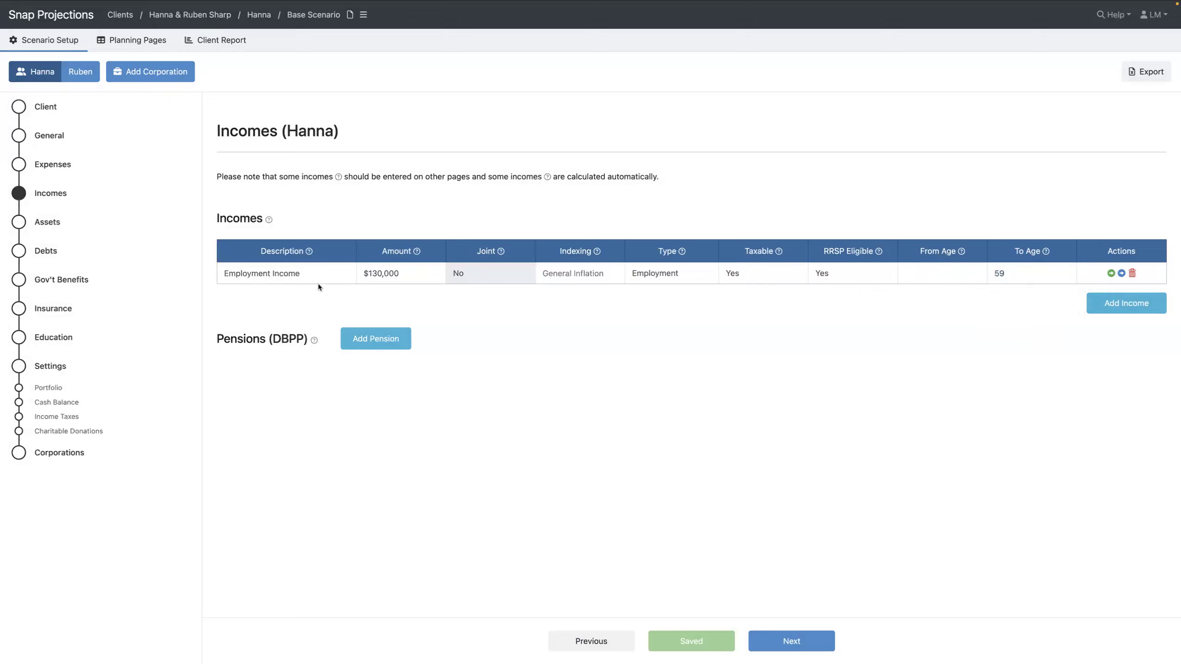
{"action": "left_click", "coordinate": [368, 339]}
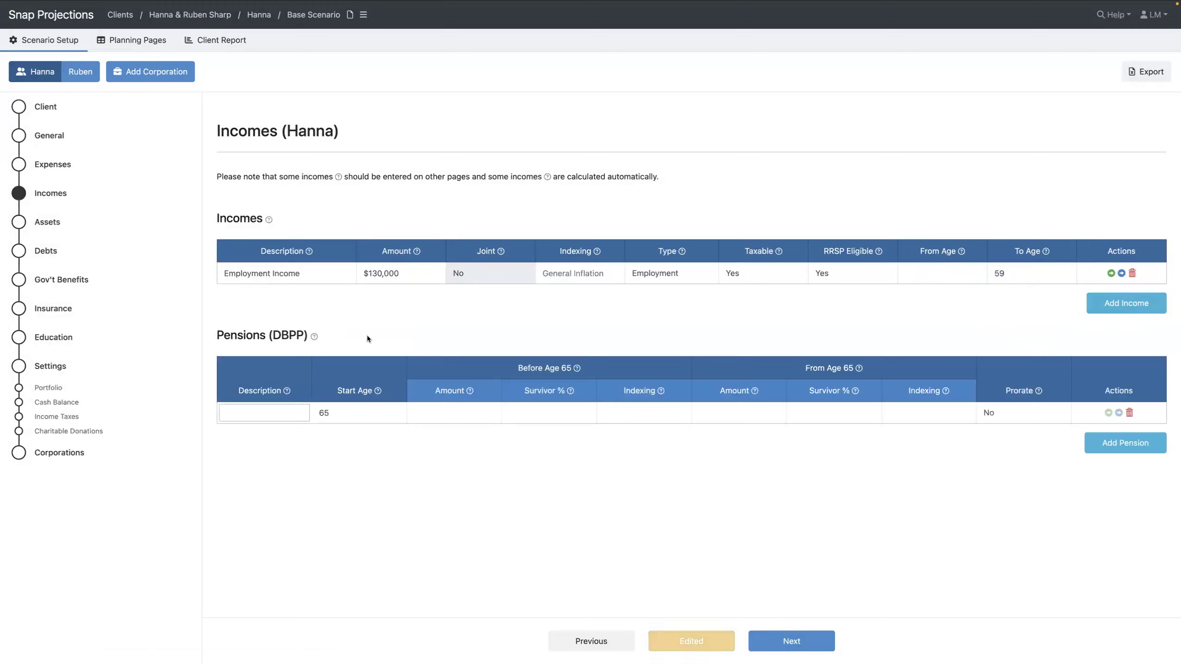
Enter a DBPP pension from age 60: $45,000, 60% survivor, 1% indexing, $38,000 from 65
{"action": "type", "text": "DBPP"}
{"action": "key", "text": "Tab"}
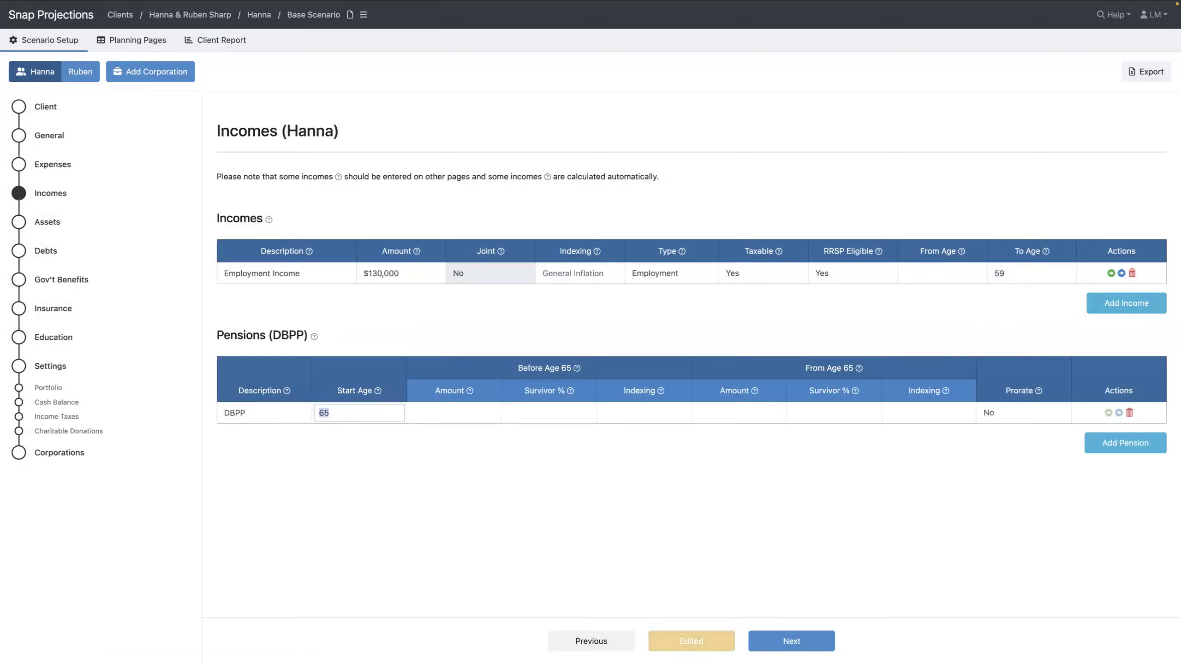
{"action": "type", "text": "60"}
{"action": "key", "text": "Tab"}
{"action": "type", "text": "45000"}
{"action": "key", "text": "Tab"}
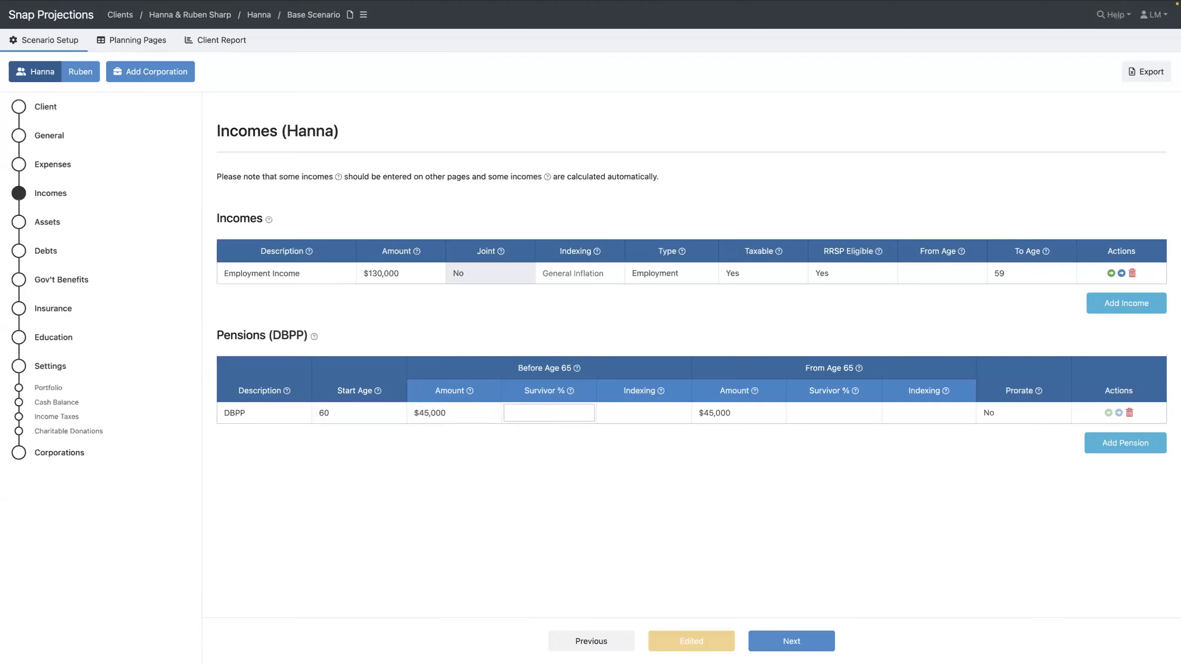
{"action": "type", "text": "60"}
{"action": "key", "text": "Tab"}
{"action": "type", "text": "1"}
{"action": "key", "text": "Tab"}
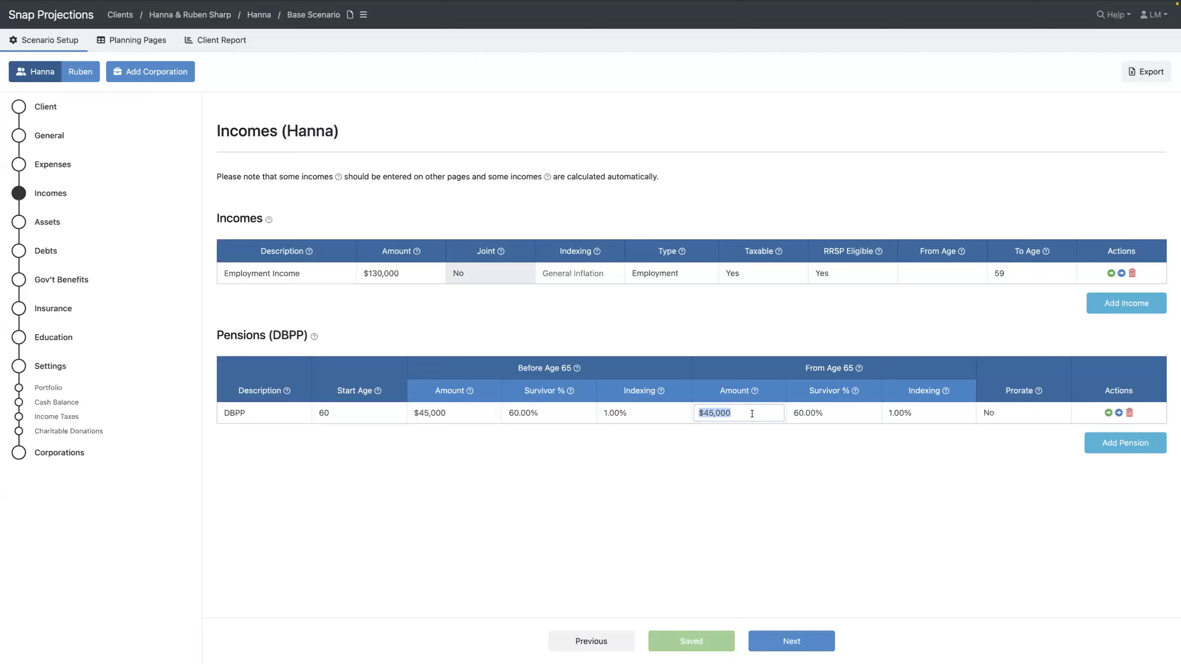
{"action": "type", "text": "38000"}
{"action": "key", "text": "Tab"}
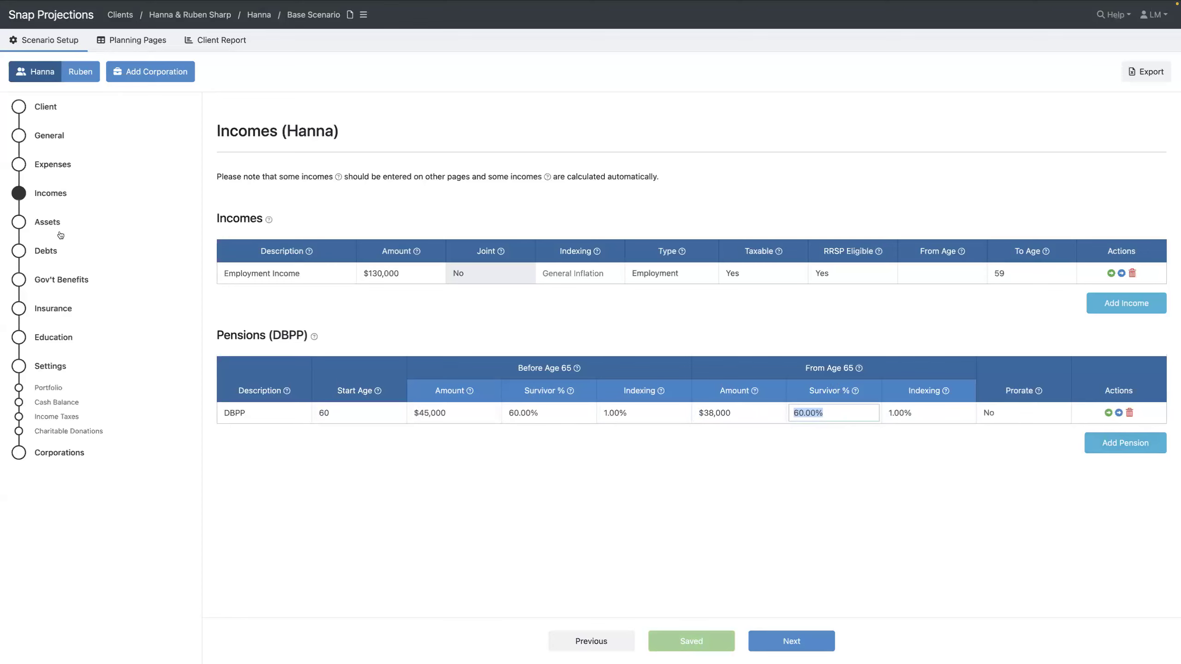
Switch to the spouse and enter an employment income of 1,200,000 indexed to general inflation
{"action": "left_click", "coordinate": [81, 72]}
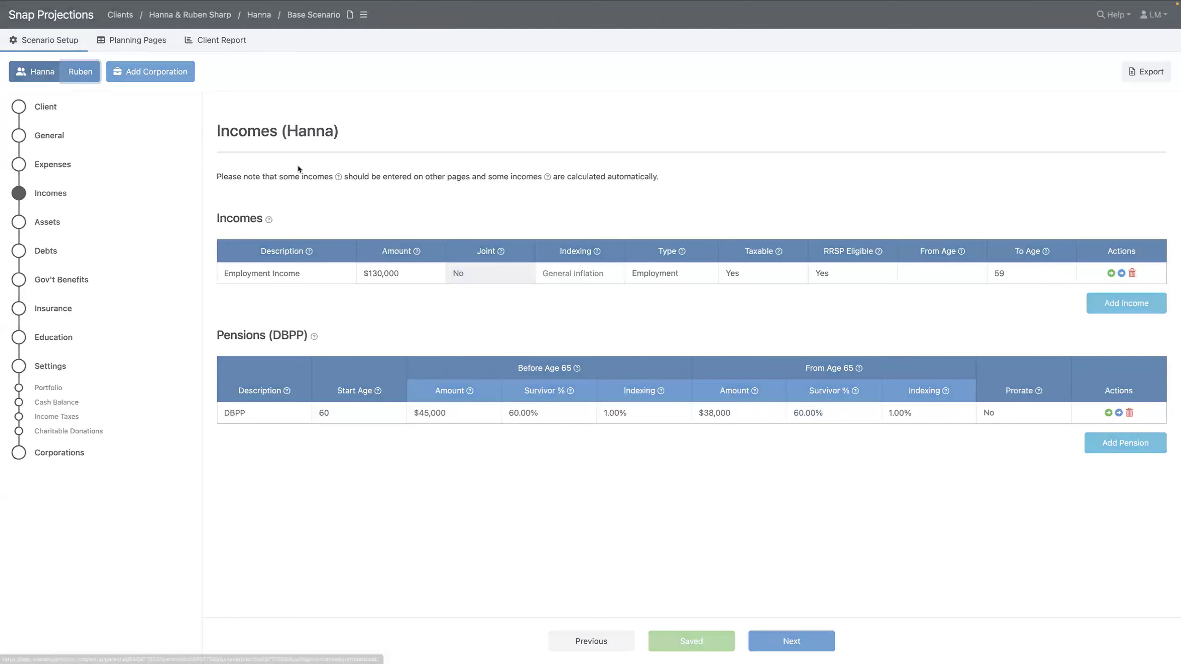
{"action": "left_click", "coordinate": [387, 273]}
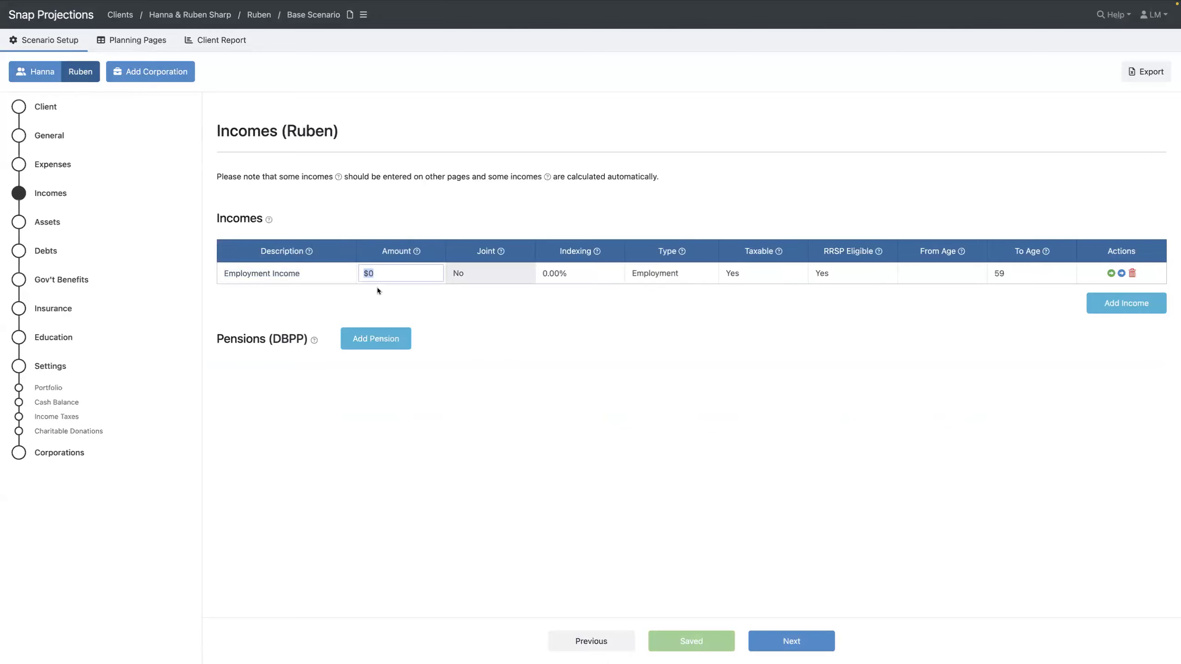
{"action": "type", "text": "1,200,"}
{"action": "type", "text": "000"}
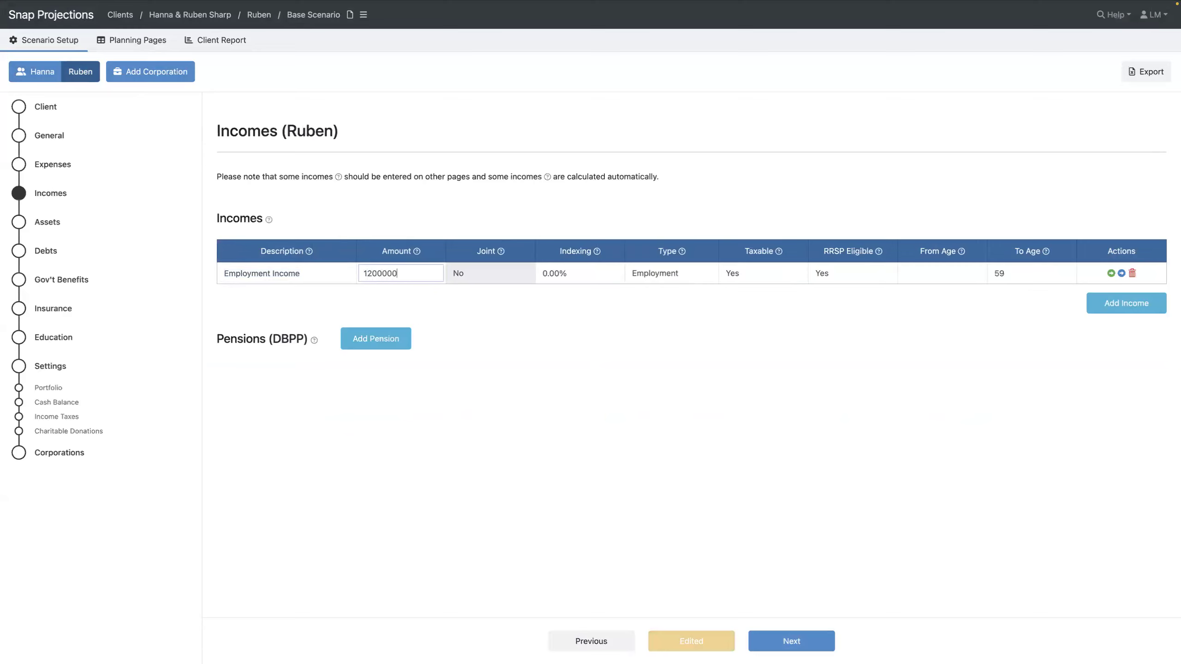
{"action": "key", "text": "Tab"}
{"action": "key", "text": "BackSpace"}
{"action": "key", "text": "Tab"}
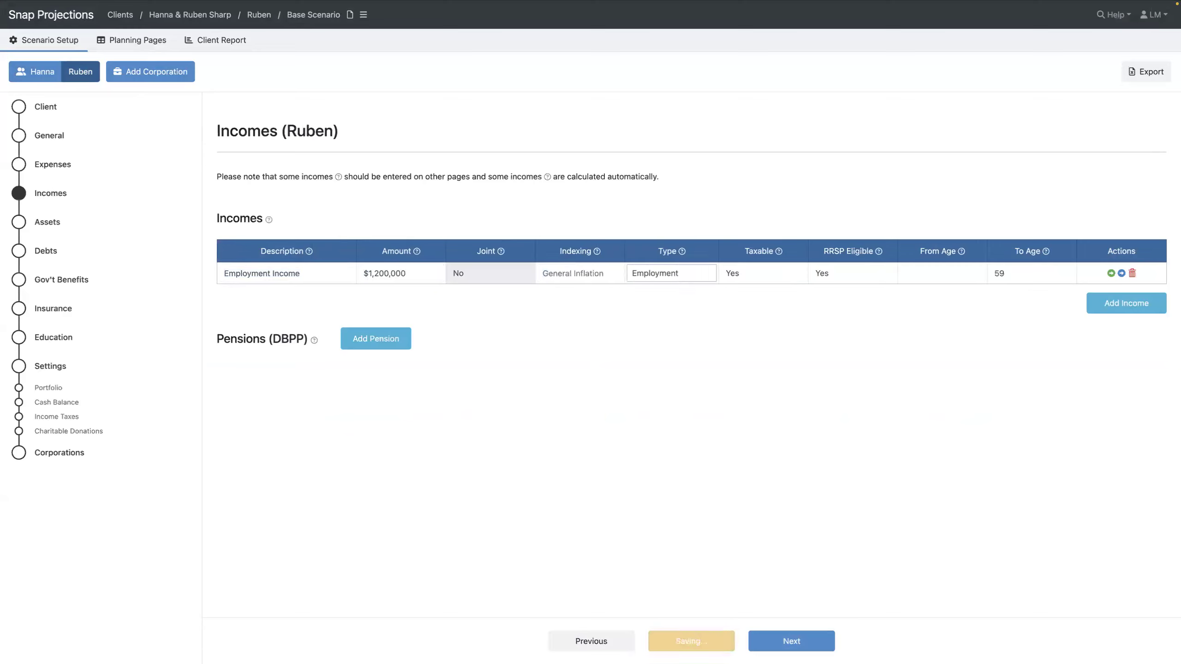
{"action": "key", "text": "Tab"}
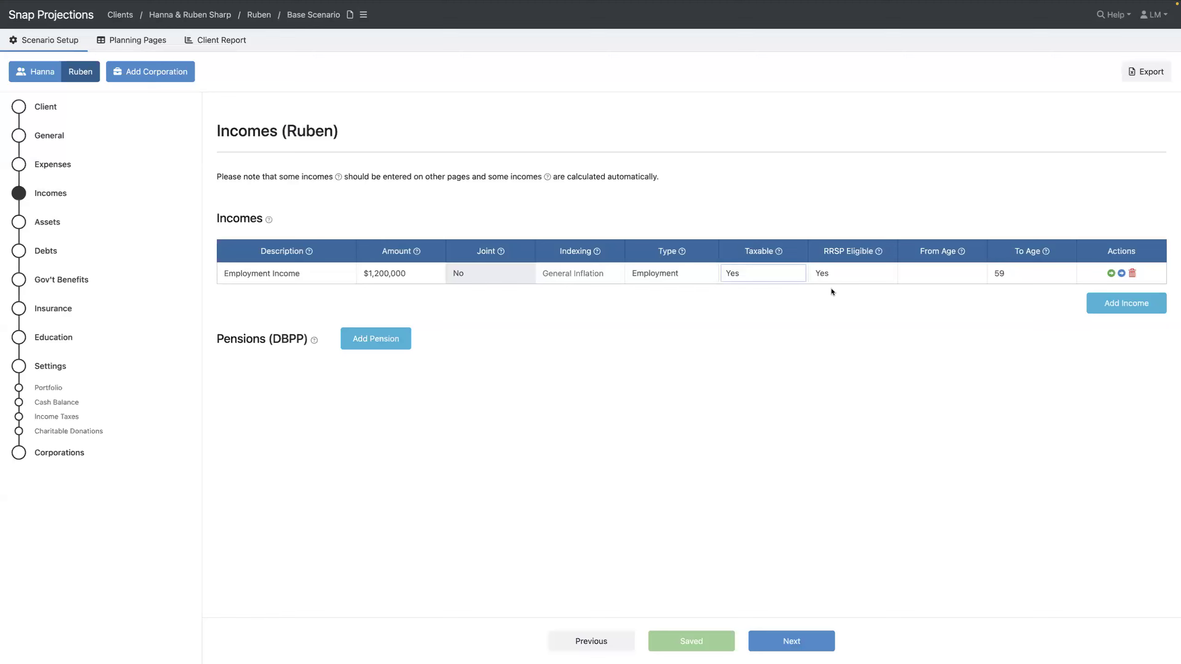
Correct the spouse's employment income to $120,000 and go to the Assets page
{"action": "left_click", "coordinate": [44, 227]}
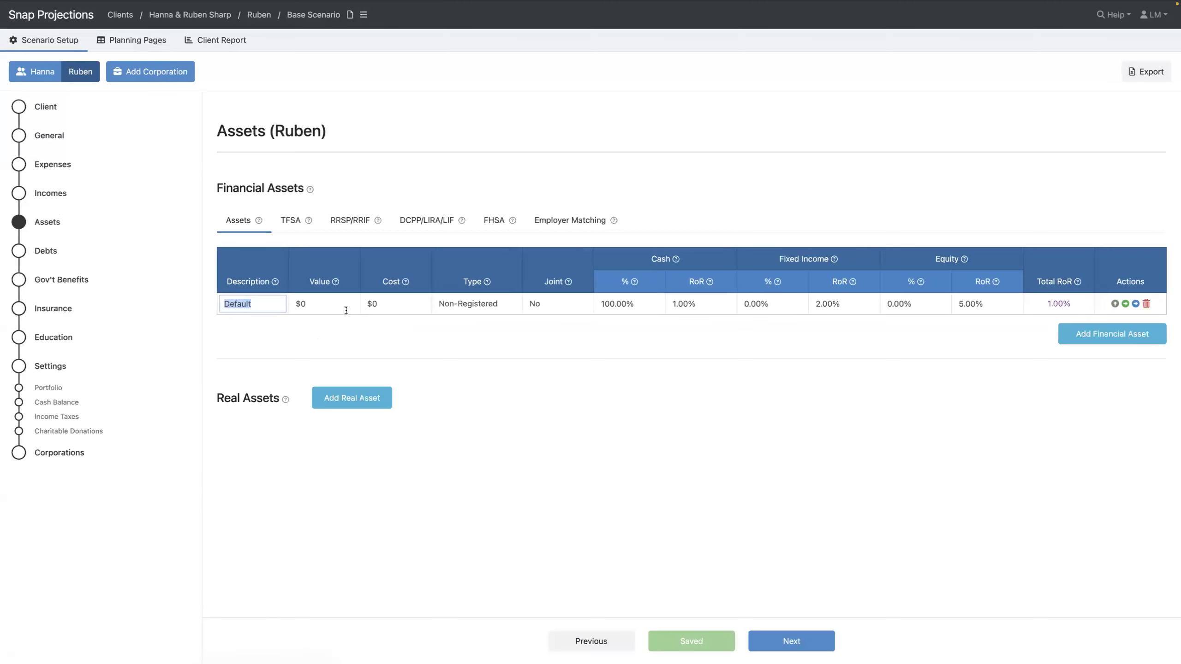
{"action": "left_click", "coordinate": [48, 195]}
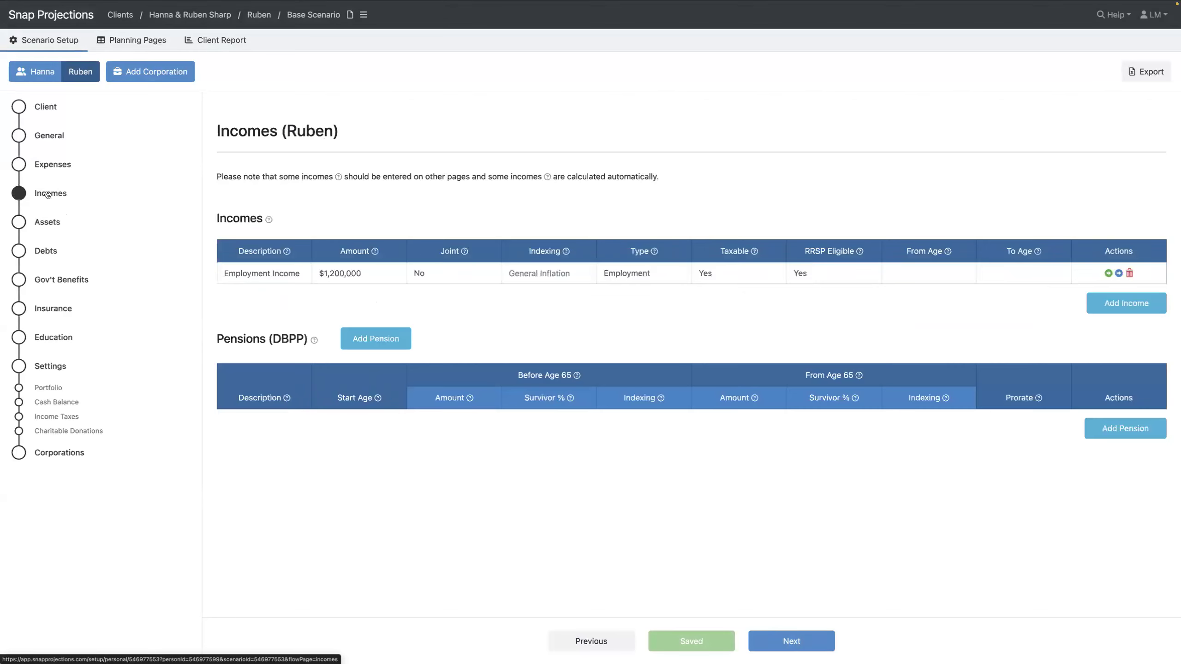
{"action": "left_click", "coordinate": [418, 273]}
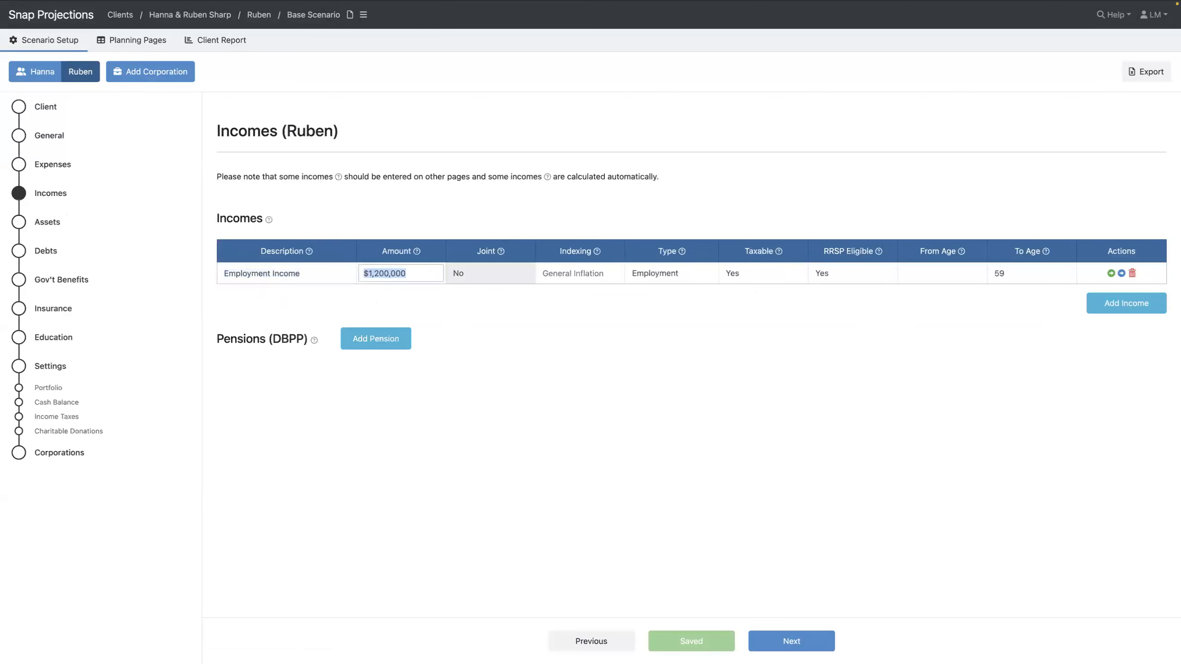
{"action": "type", "text": "120000"}
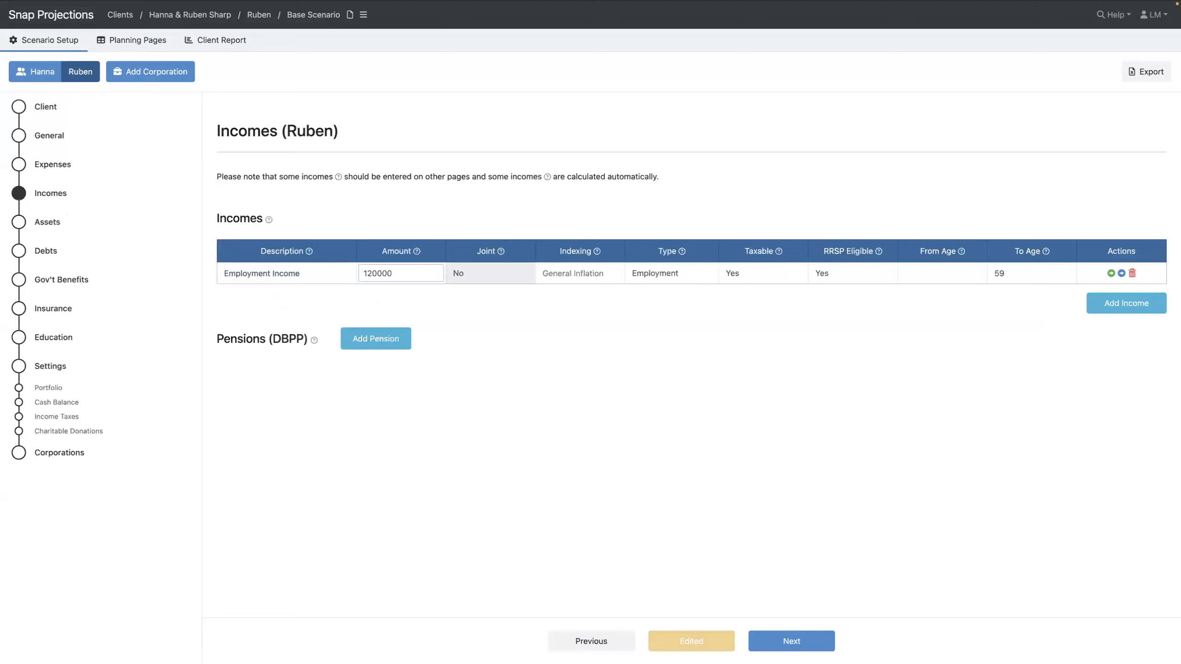
{"action": "key", "text": "Tab"}
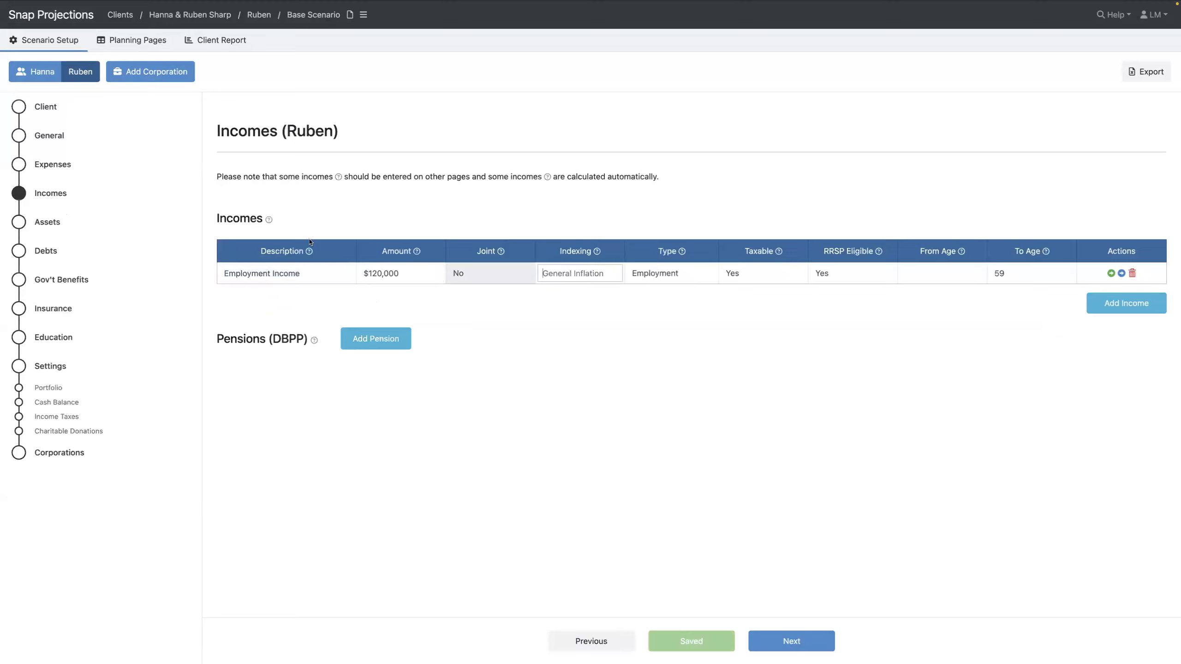
{"action": "left_click", "coordinate": [49, 223]}
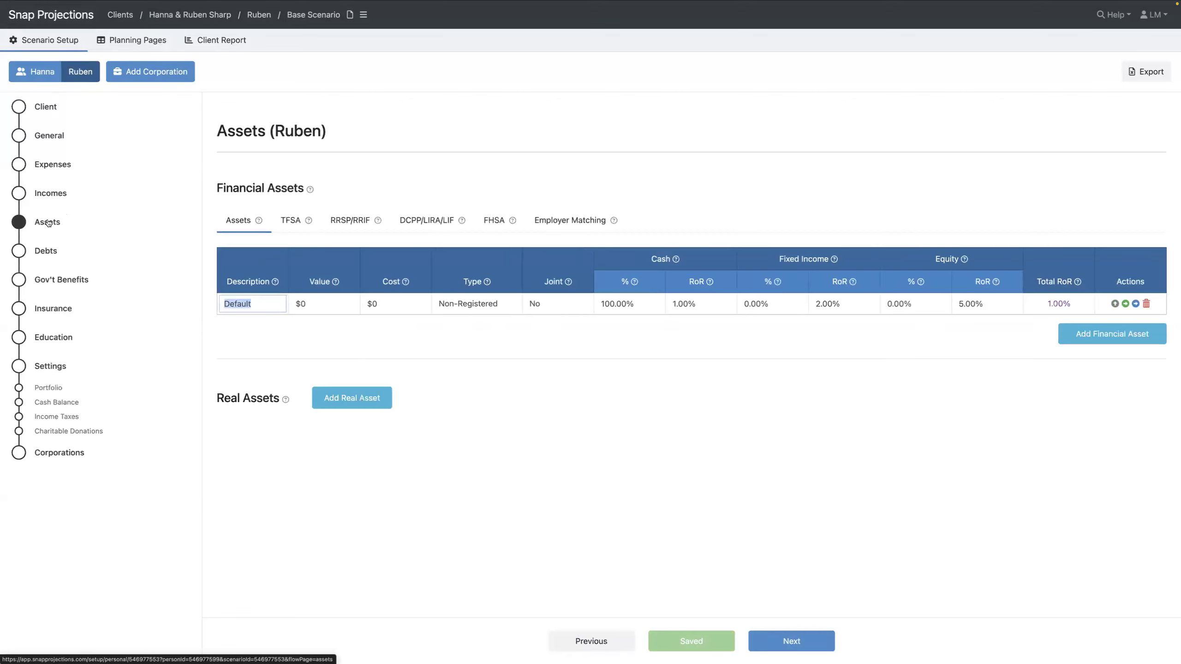
Delete the primary client's Default financial asset and confirm the deletion
{"action": "left_click", "coordinate": [46, 73]}
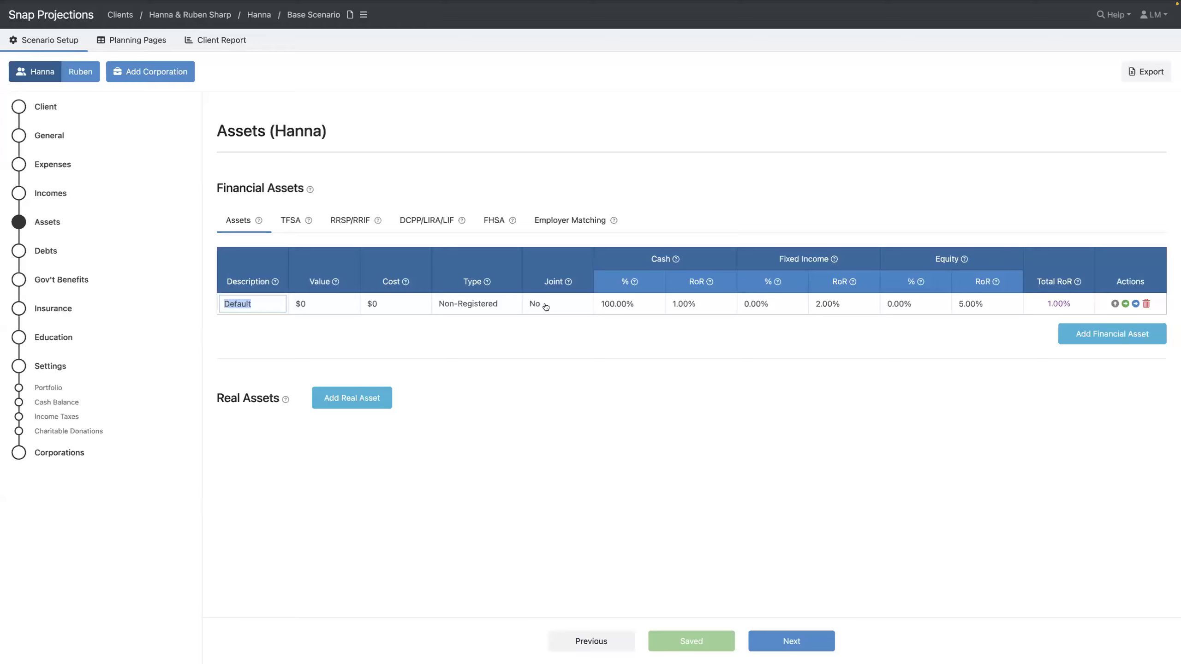
{"action": "left_click", "coordinate": [1147, 303]}
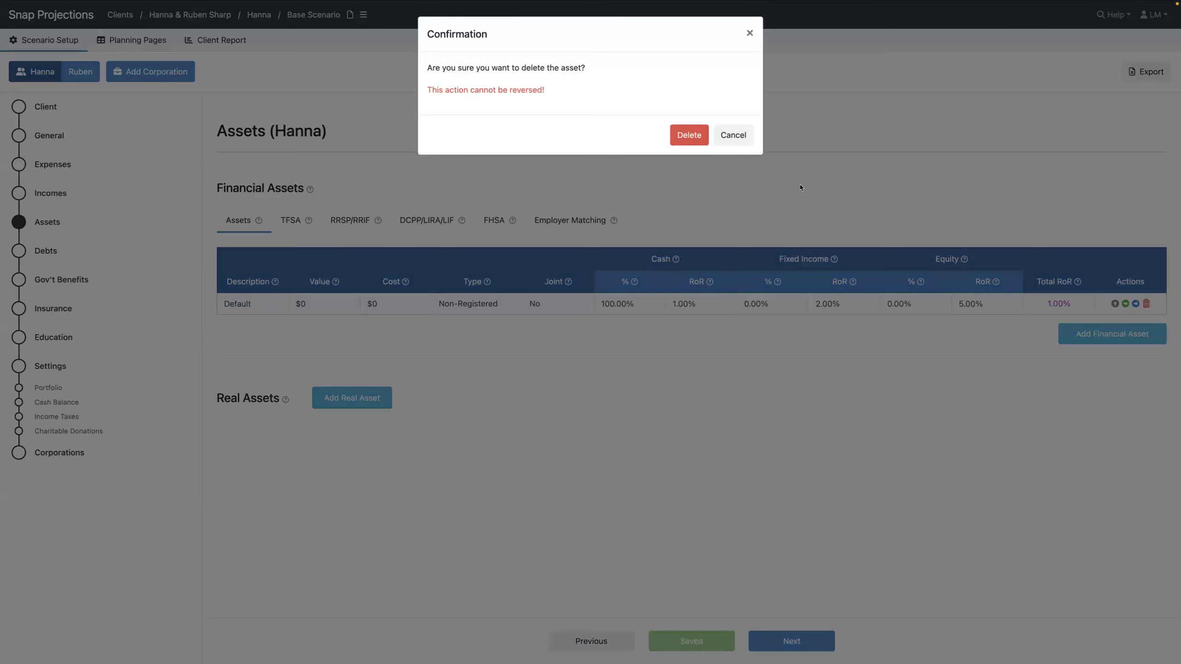
{"action": "left_click", "coordinate": [690, 122]}
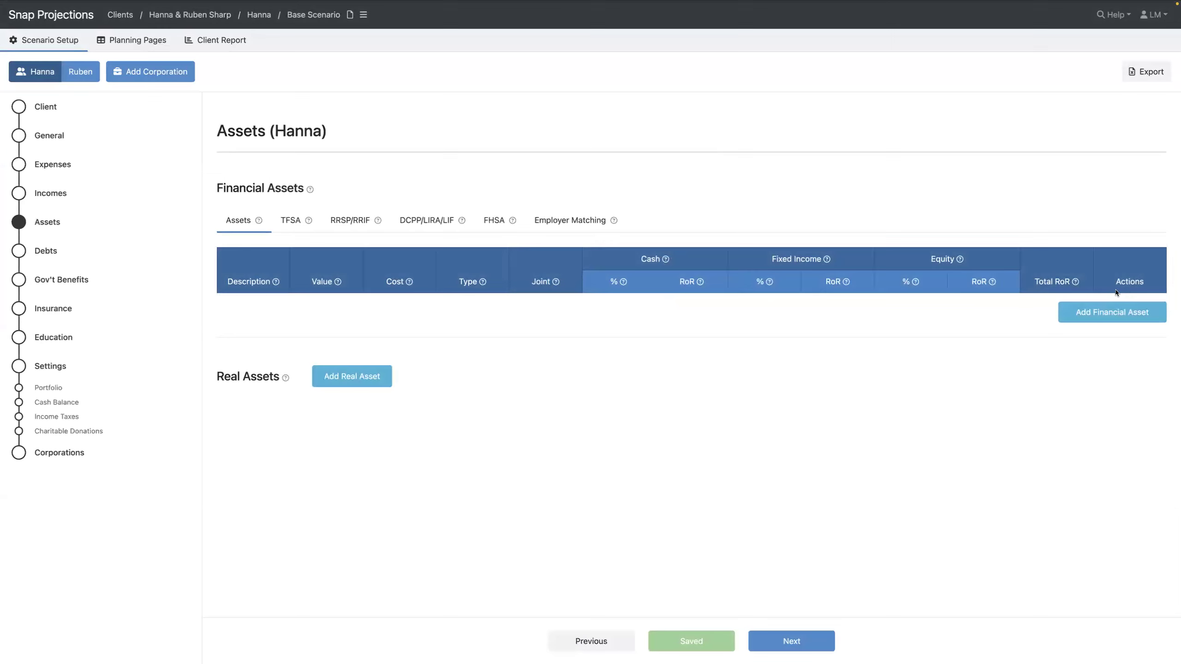
Add a Joint NR non-registered financial asset worth $300,000
{"action": "left_click", "coordinate": [1106, 315]}
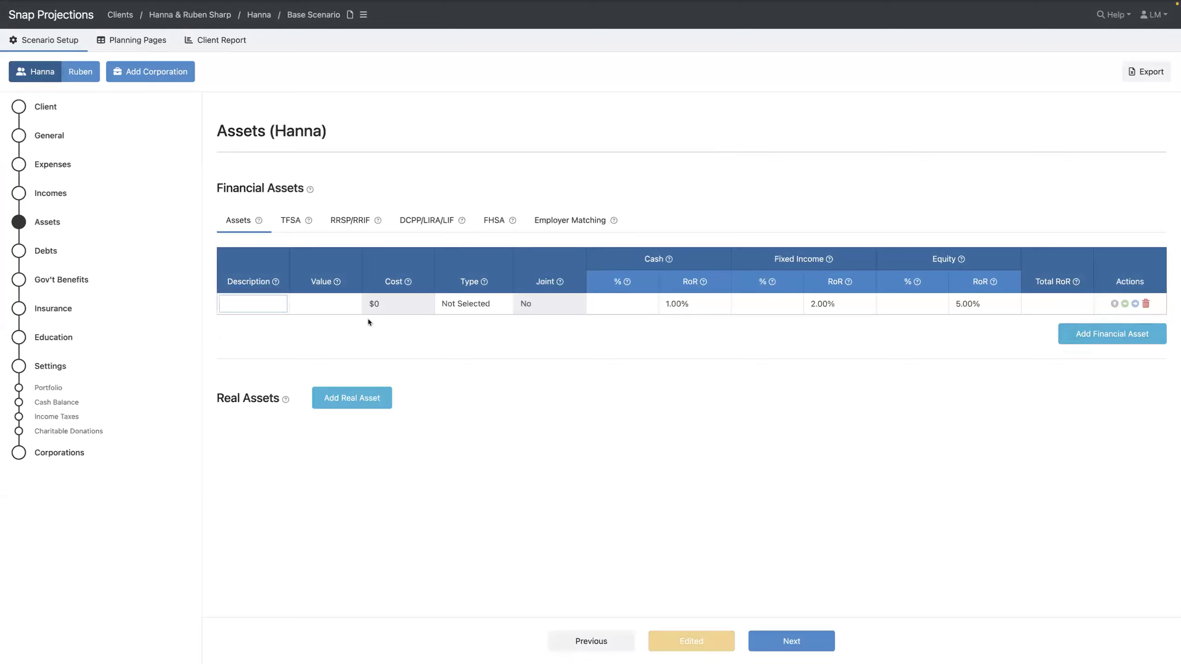
{"action": "type", "text": "oint NR"}
{"action": "left_click", "coordinate": [325, 303]}
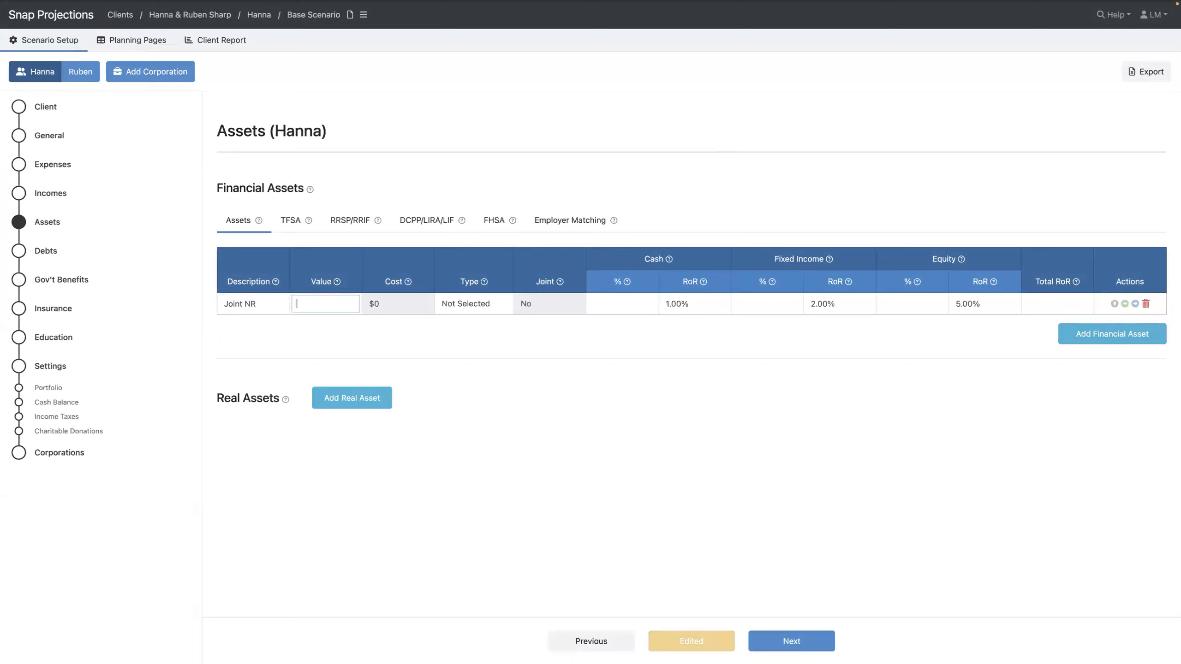
{"action": "type", "text": "300000"}
{"action": "key", "text": "Tab"}
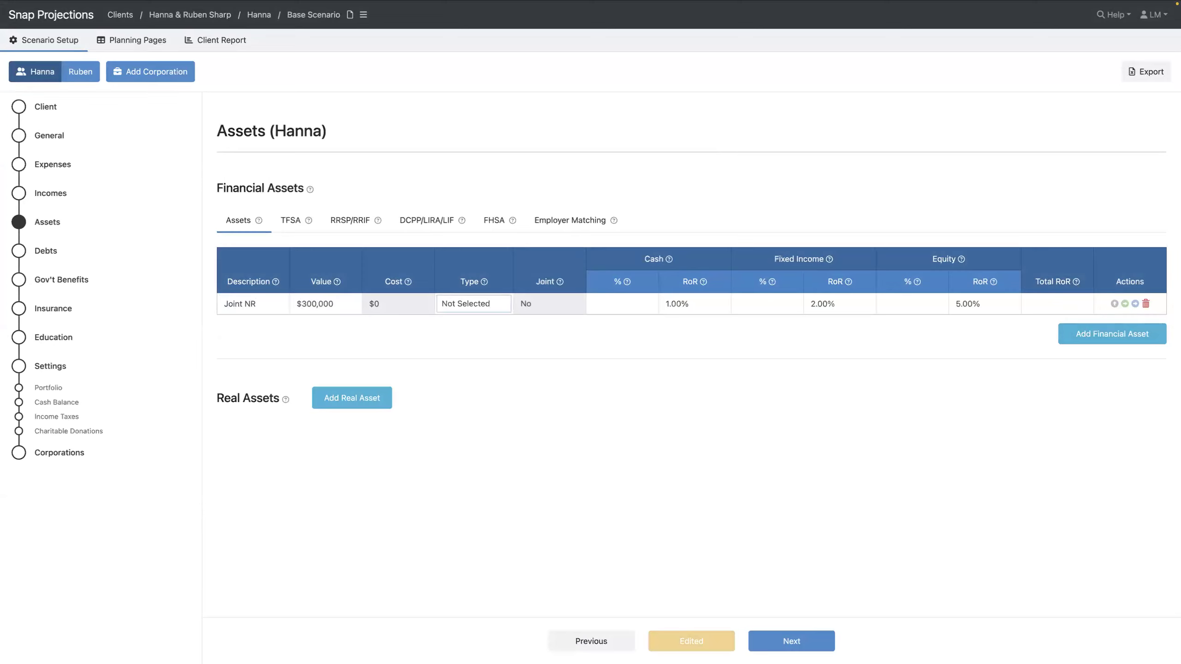
{"action": "key", "text": "Down"}
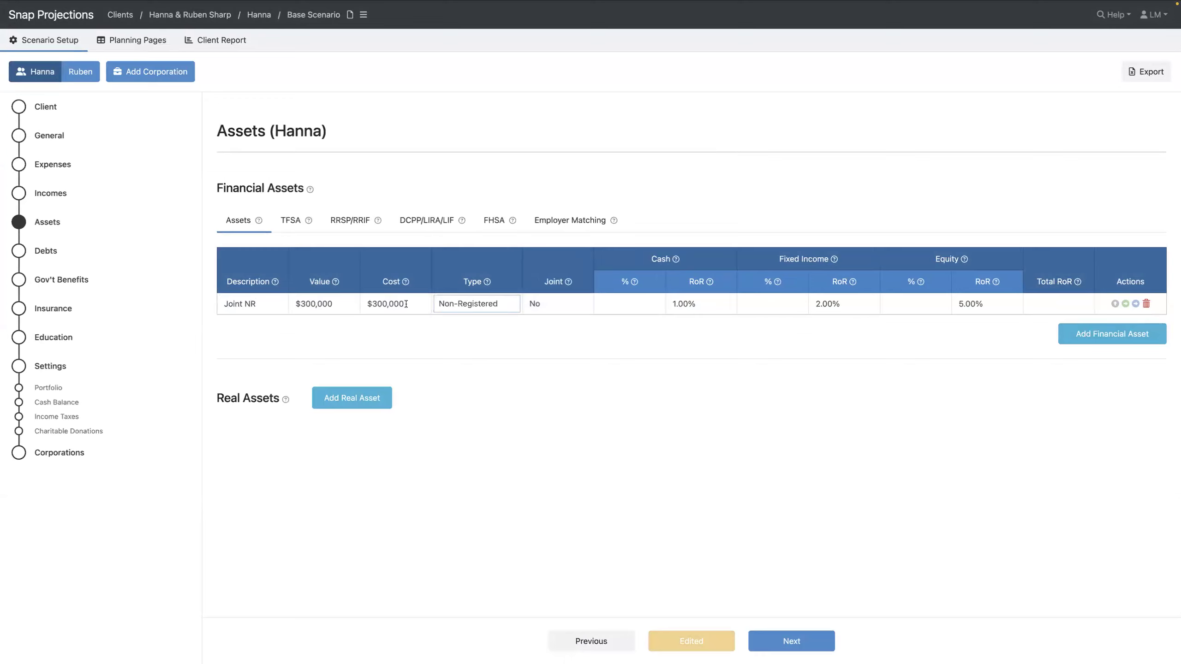
Mark Joint NR as jointly held and allocate it 100% to fixed income
{"action": "left_click", "coordinate": [557, 306]}
{"action": "left_click", "coordinate": [557, 307]}
{"action": "left_click", "coordinate": [554, 317]}
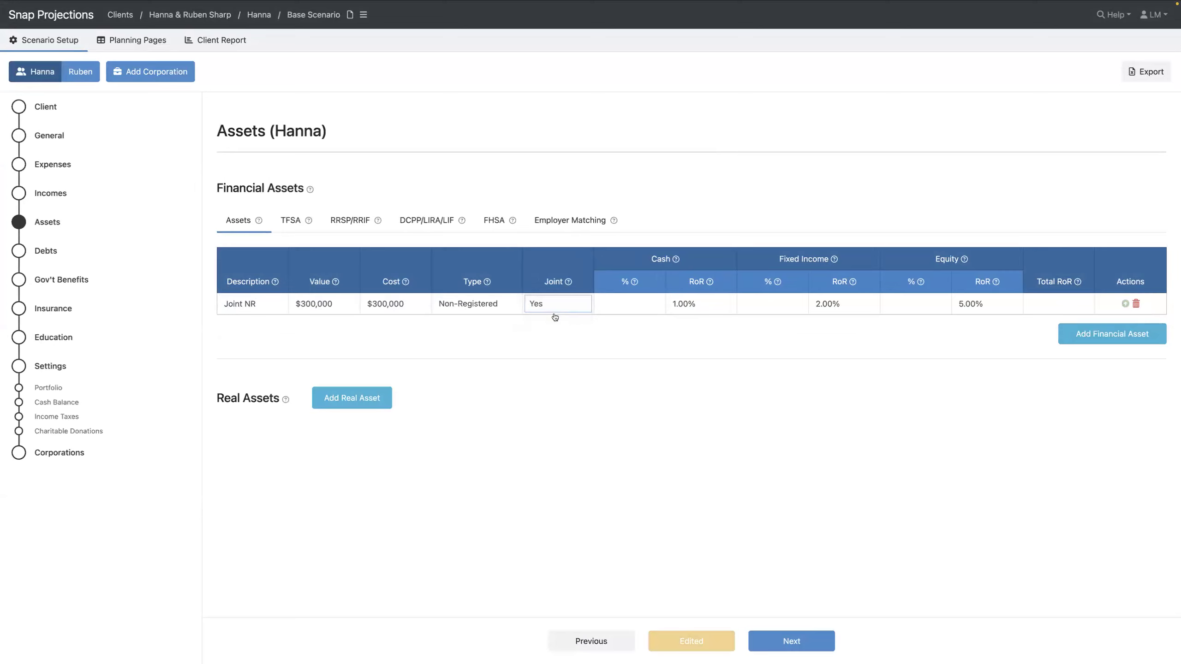
{"action": "left_click", "coordinate": [774, 307]}
{"action": "type", "text": "100"}
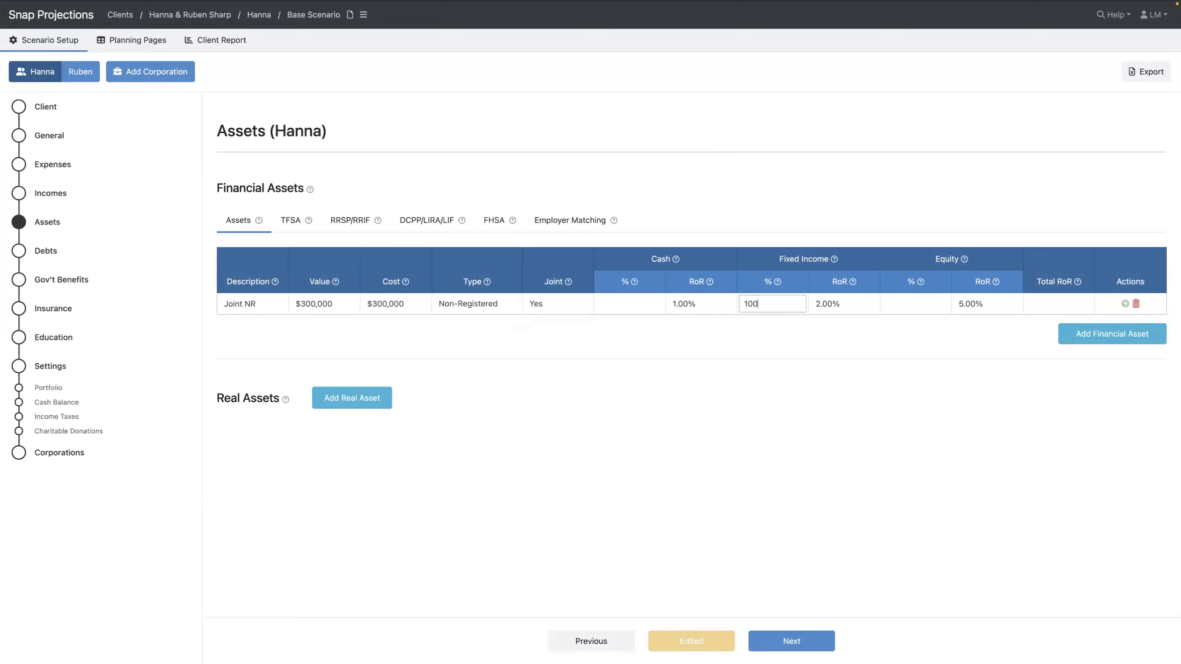
{"action": "key", "text": "Tab"}
{"action": "key", "text": "shift+Tab"}
{"action": "key", "text": "shift+Tab"}
{"action": "left_click", "coordinate": [989, 303]}
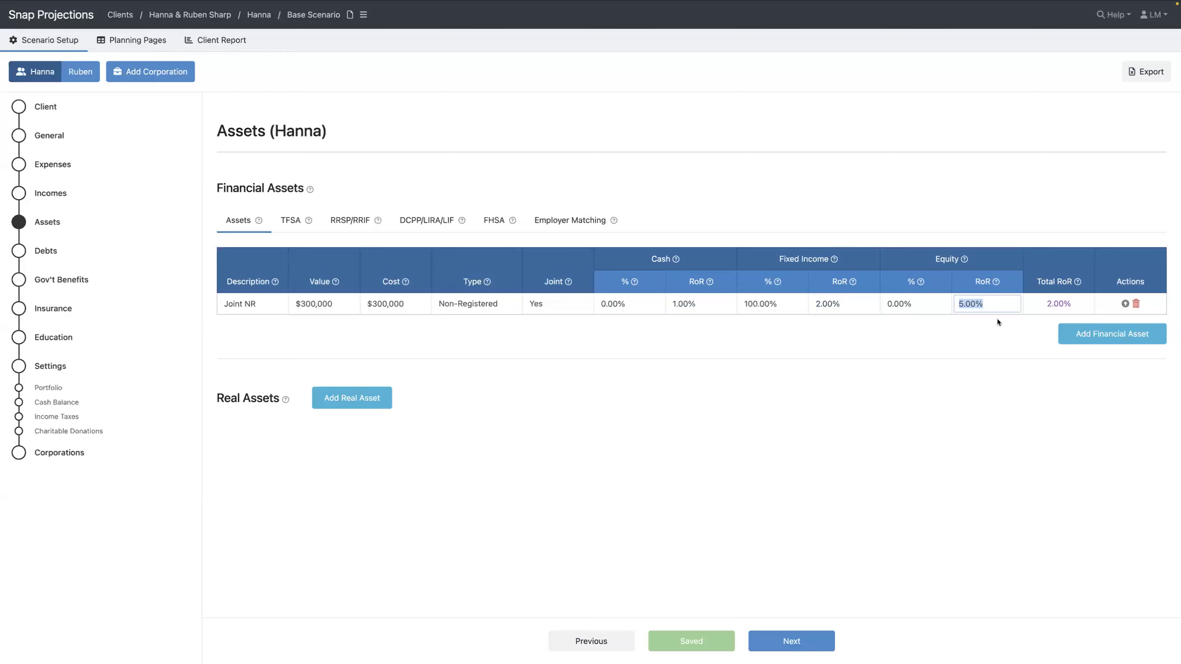
{"action": "left_click", "coordinate": [1110, 333]}
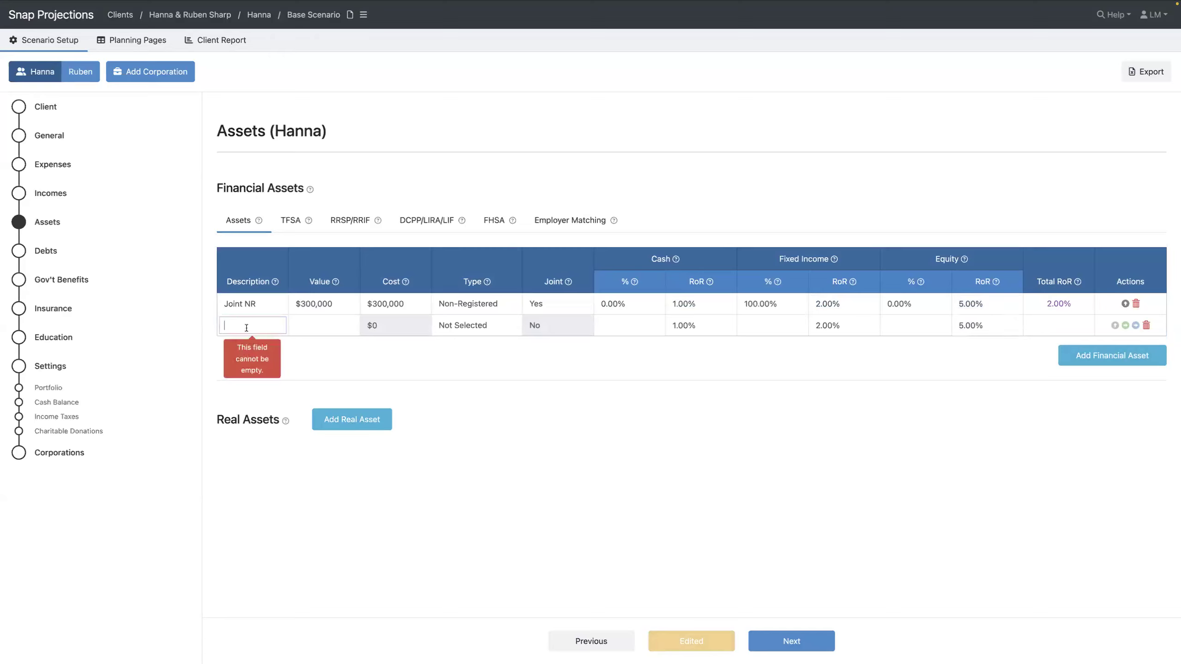
Enter a Non-reg asset valued at $230,000 with type Non-Registered
{"action": "type", "text": "Non-reg"}
{"action": "key", "text": "Tab"}
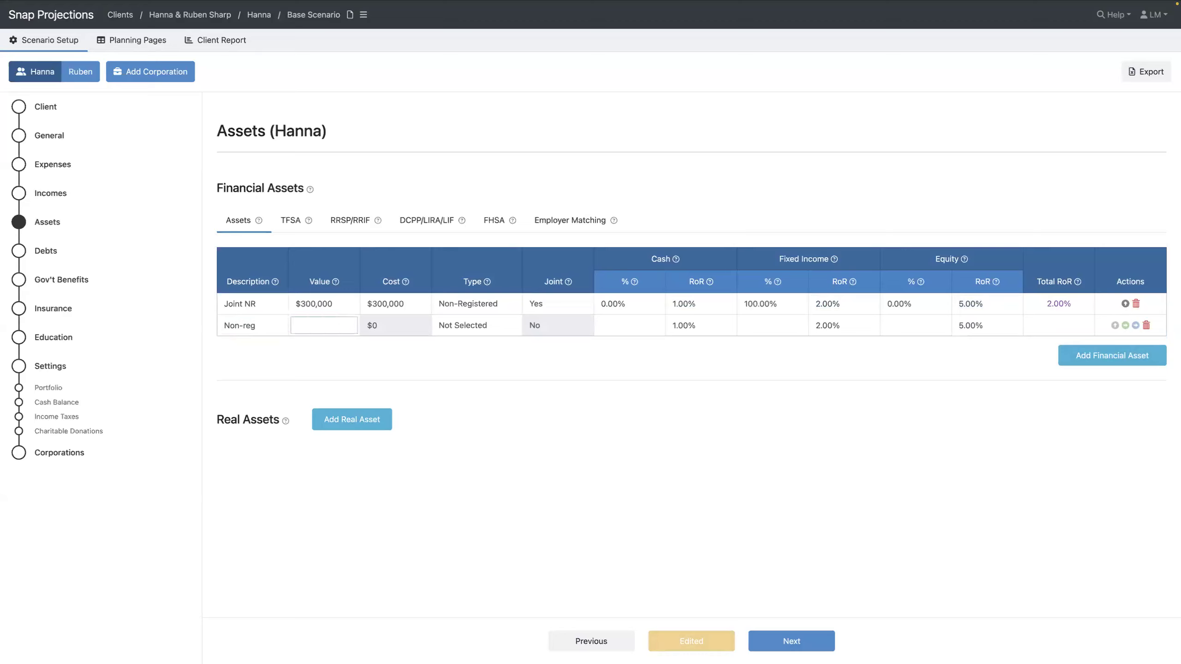
{"action": "type", "text": "230000"}
{"action": "key", "text": "Tab"}
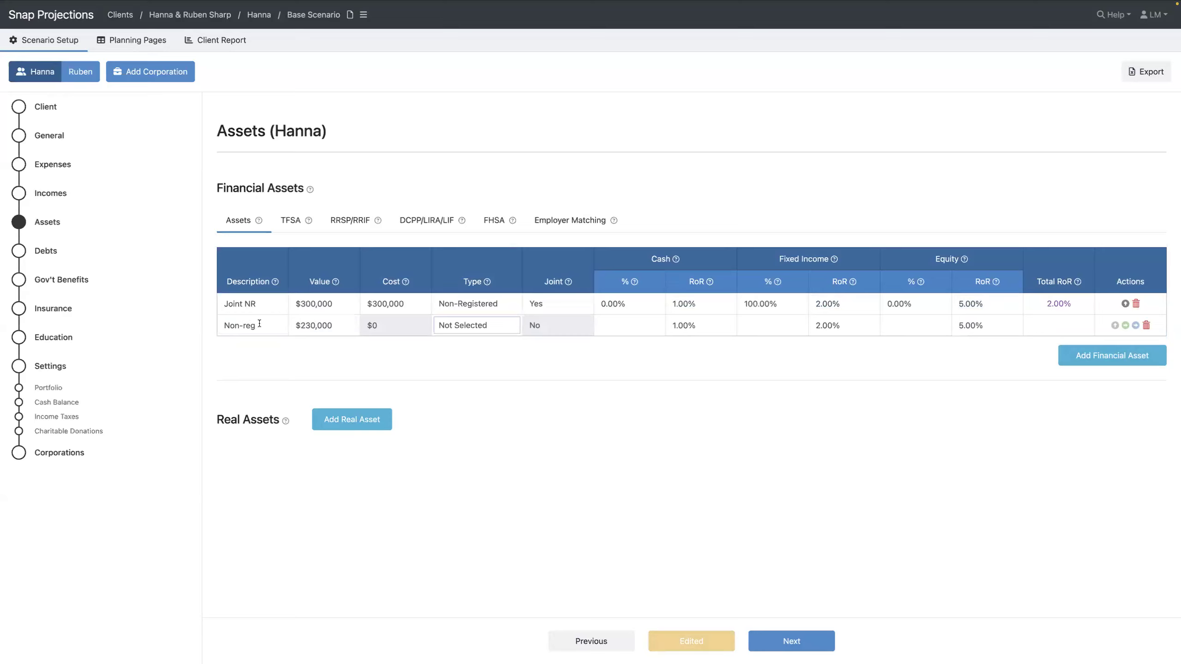
{"action": "left_click", "coordinate": [485, 330]}
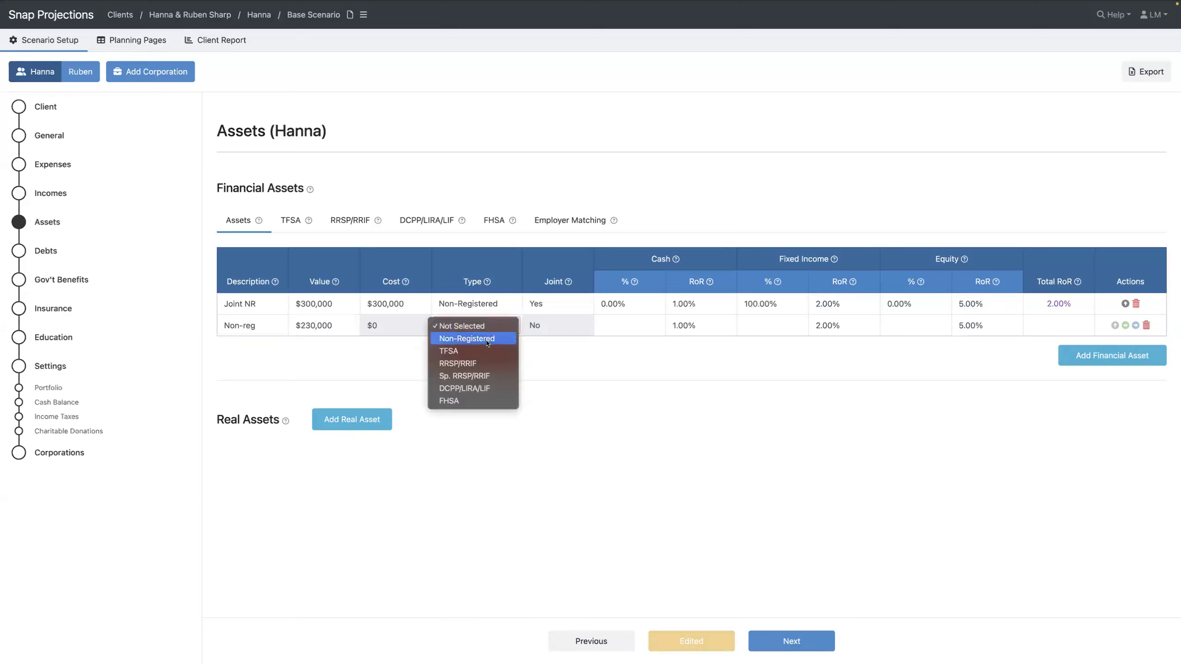
{"action": "left_click", "coordinate": [475, 339]}
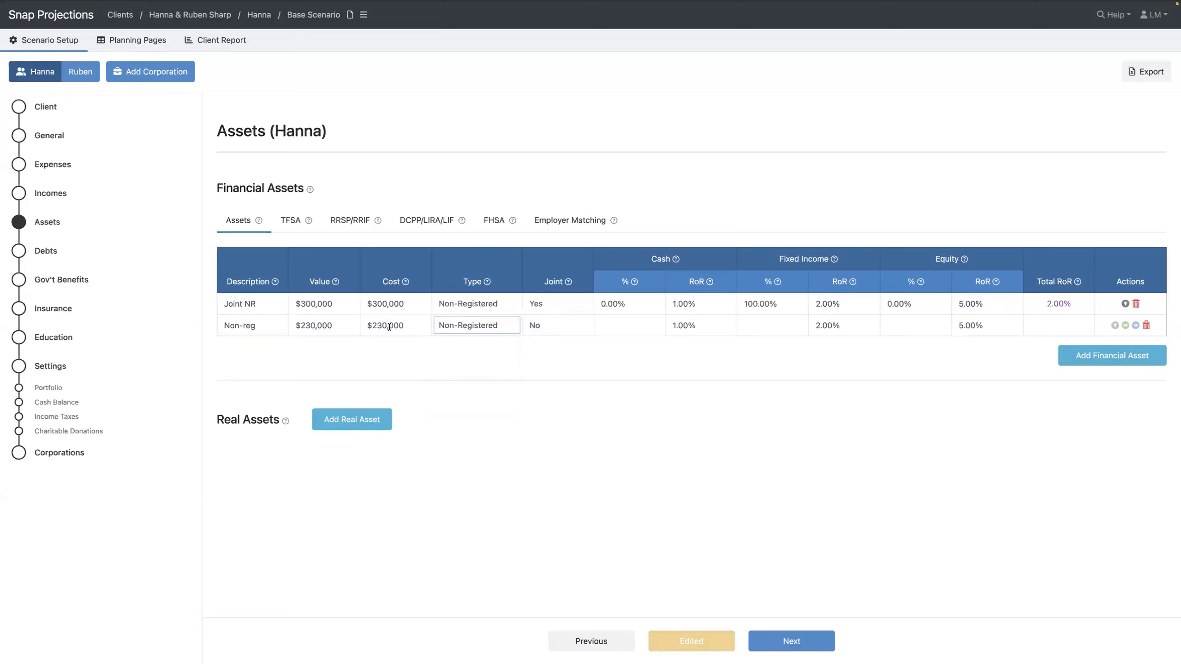
Give Non-reg a $70,000 cost and a 30% fixed income / 70% equity mix
{"action": "left_click", "coordinate": [399, 327]}
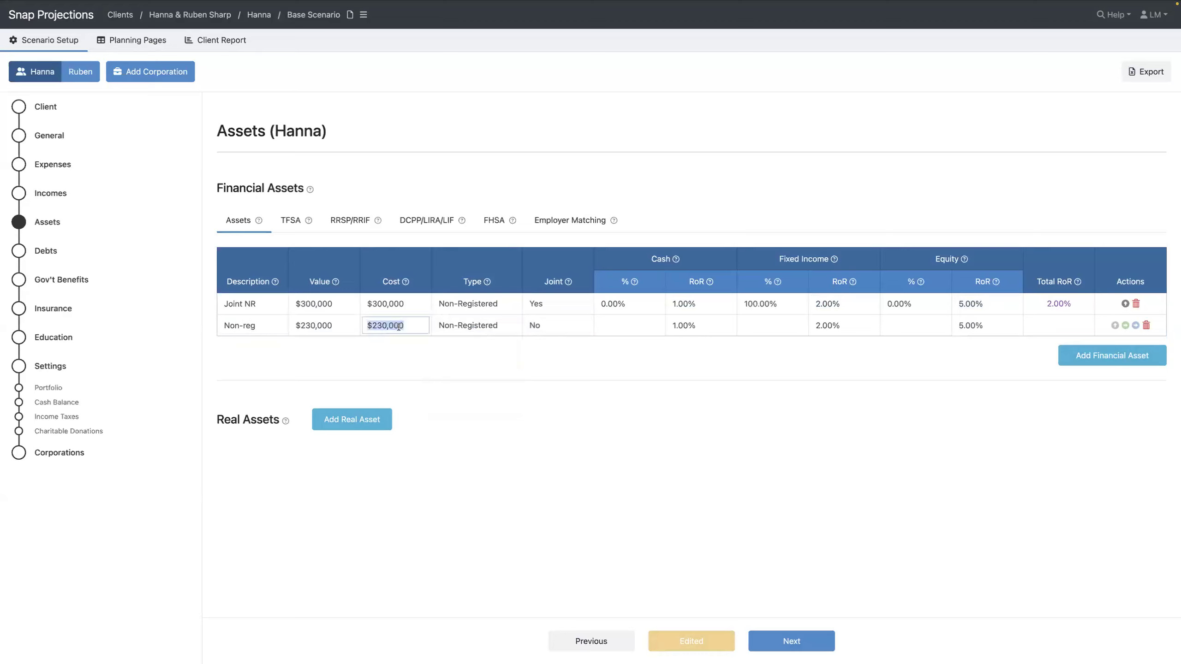
{"action": "type", "text": "70000"}
{"action": "key", "text": "Tab"}
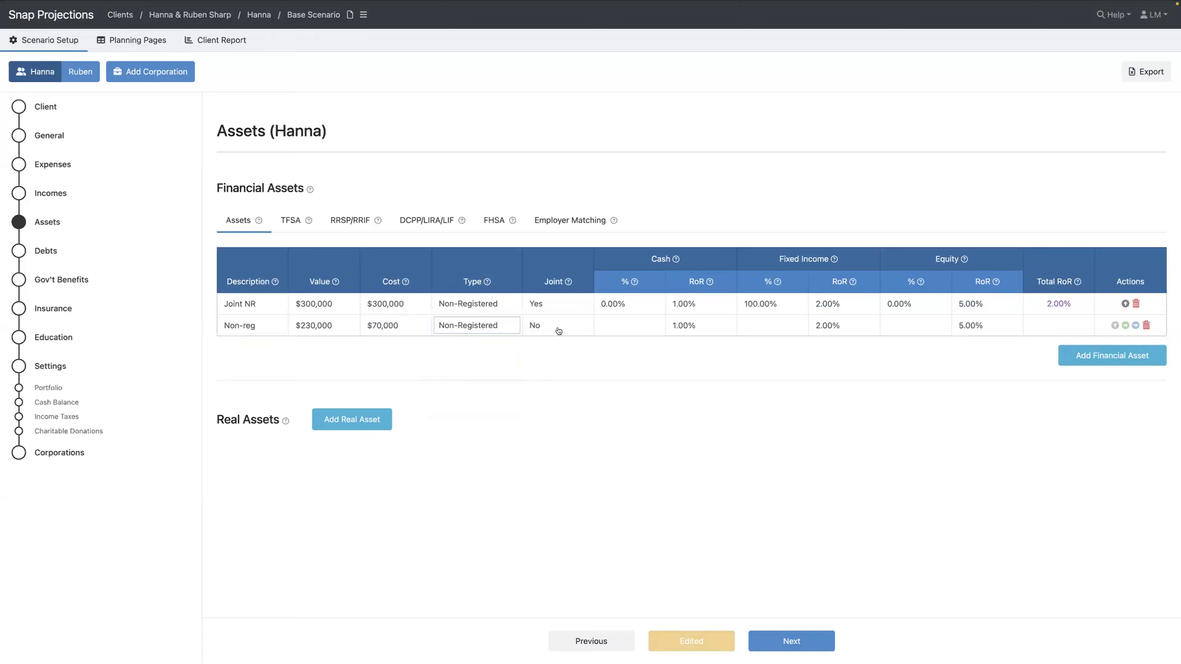
{"action": "left_click", "coordinate": [762, 327]}
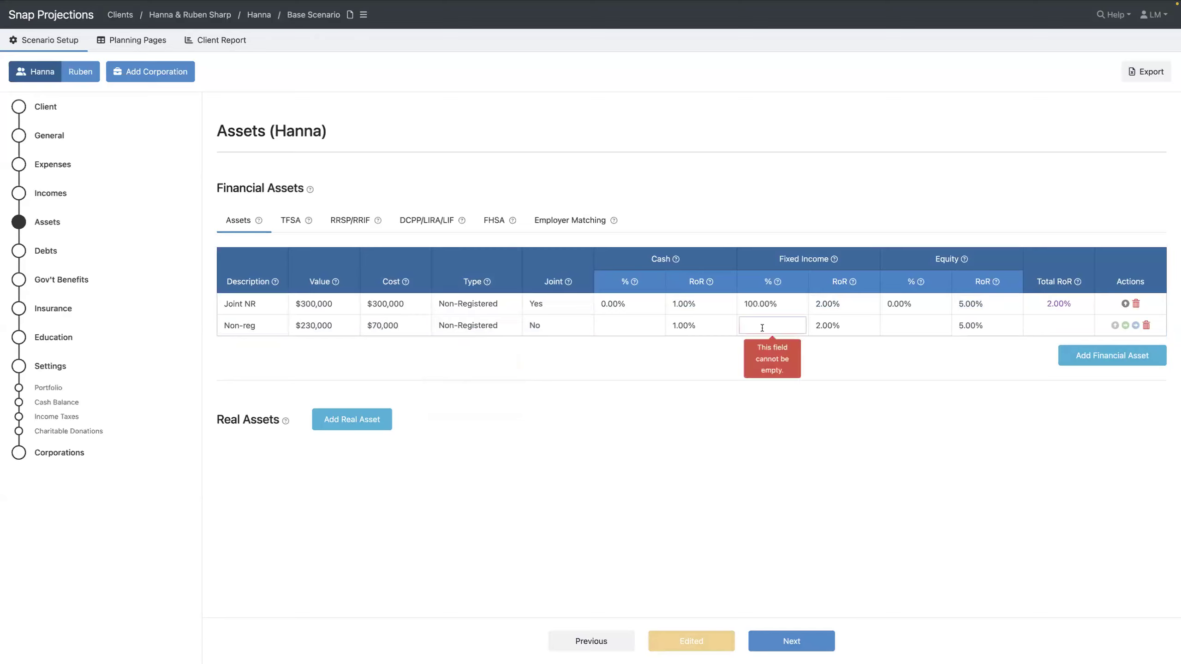
{"action": "type", "text": "30"}
{"action": "key", "text": "Tab"}
{"action": "key", "text": "Tab"}
{"action": "type", "text": "70"}
{"action": "key", "text": "Tab"}
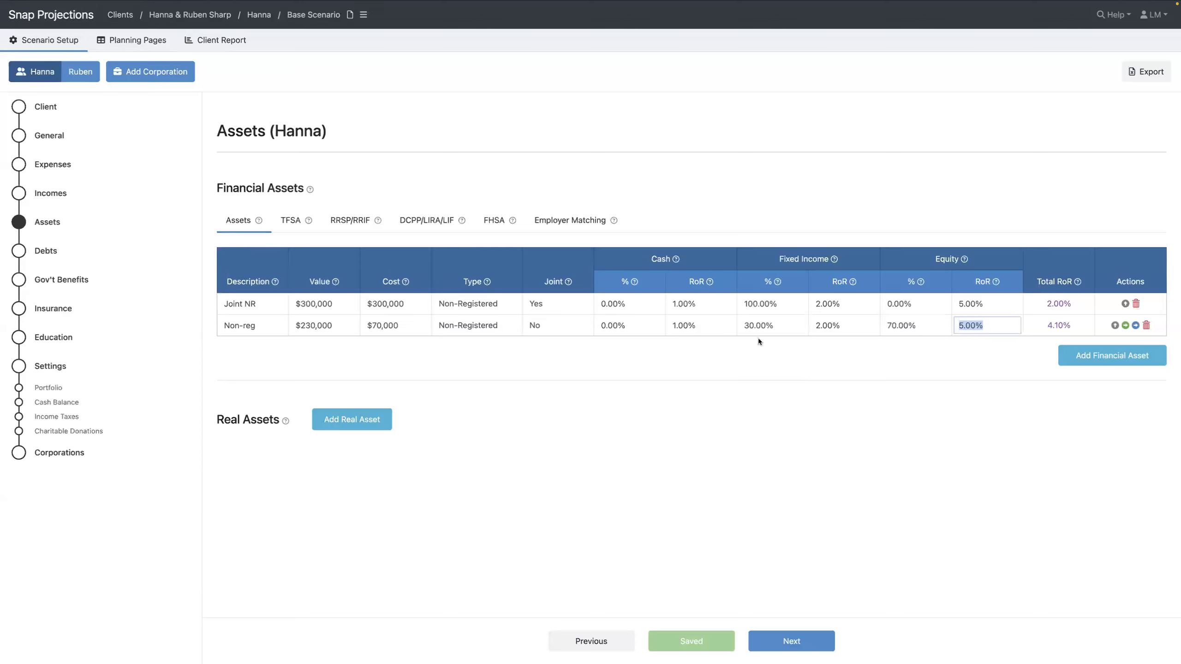
{"action": "left_click", "coordinate": [1110, 361]}
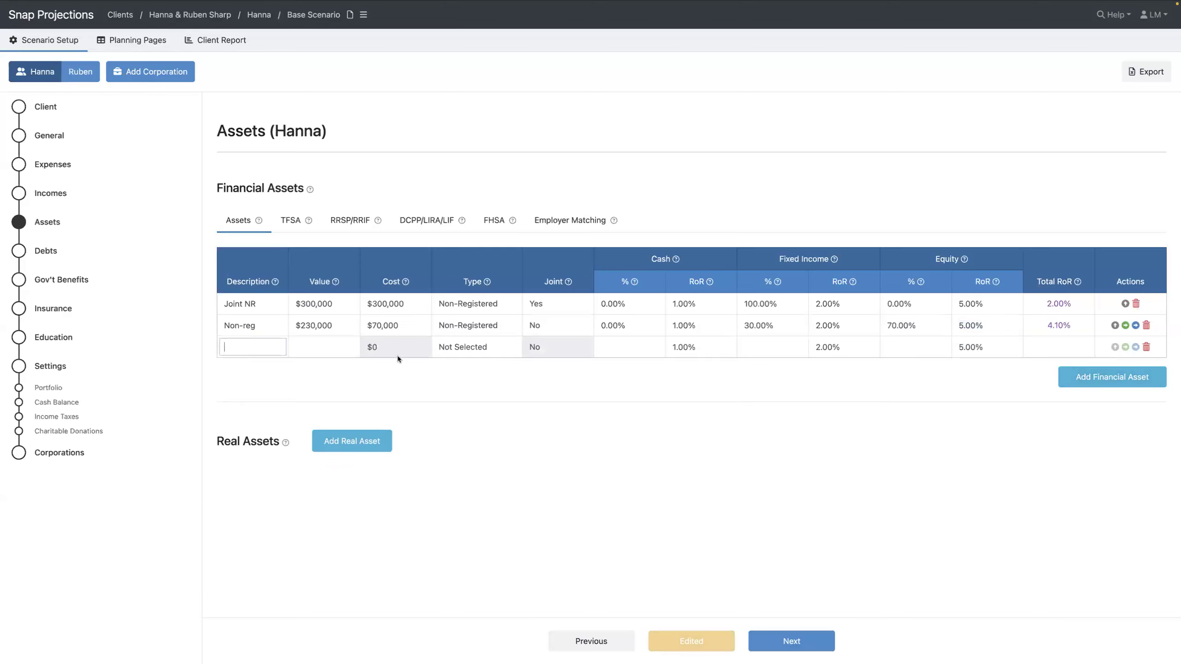
Add a $130,000 TFSA asset, 30% fixed income and 70% equity
{"action": "left_click", "coordinate": [245, 347]}
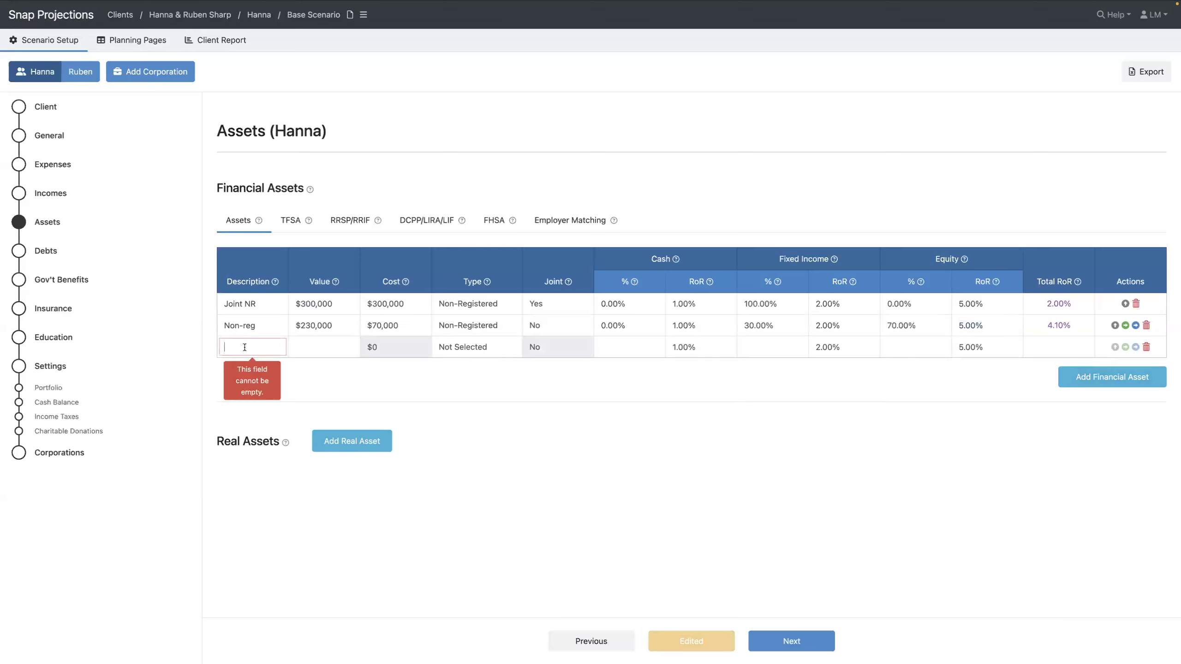
{"action": "type", "text": "TFSA"}
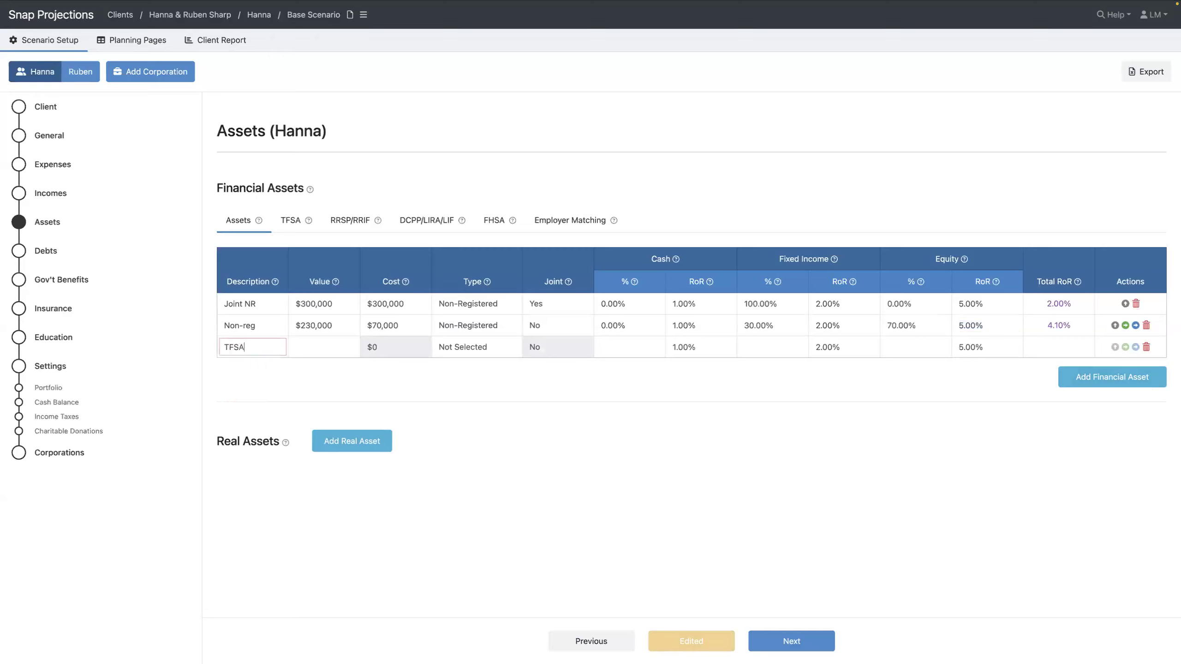
{"action": "left_click", "coordinate": [323, 347]}
{"action": "type", "text": "130000"}
{"action": "left_click", "coordinate": [477, 347]}
{"action": "key", "text": "t"}
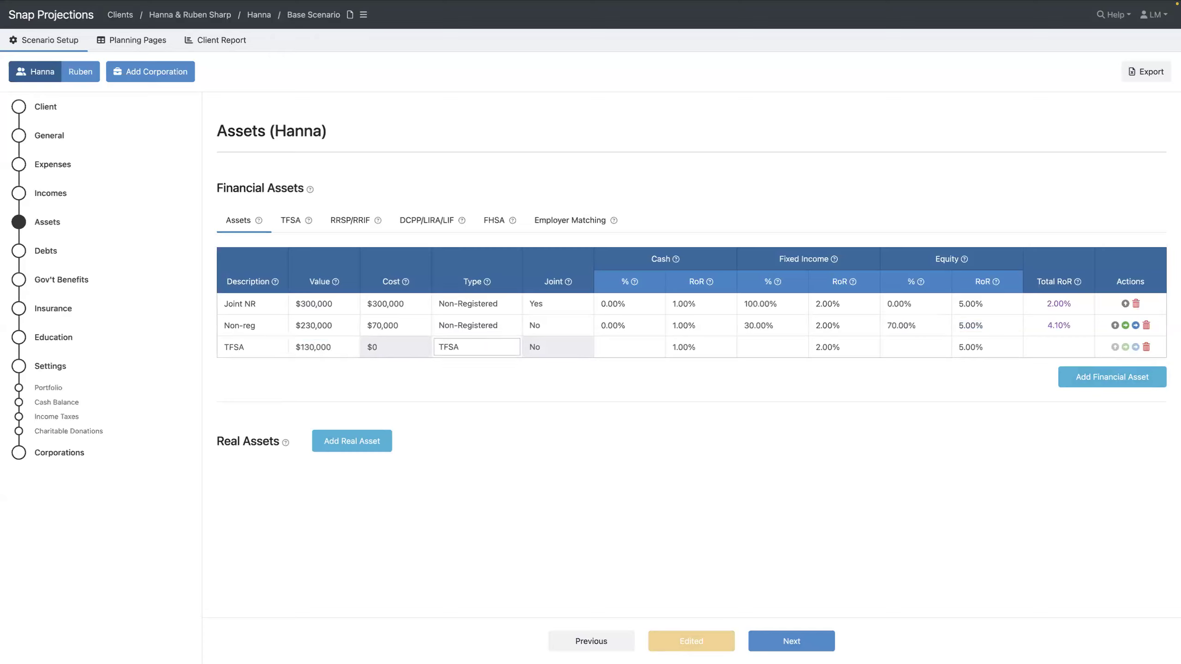
{"action": "left_click", "coordinate": [630, 347]}
{"action": "key", "text": "Tab"}
{"action": "key", "text": "Tab"}
{"action": "type", "text": "30"}
{"action": "key", "text": "Tab"}
{"action": "key", "text": "Tab"}
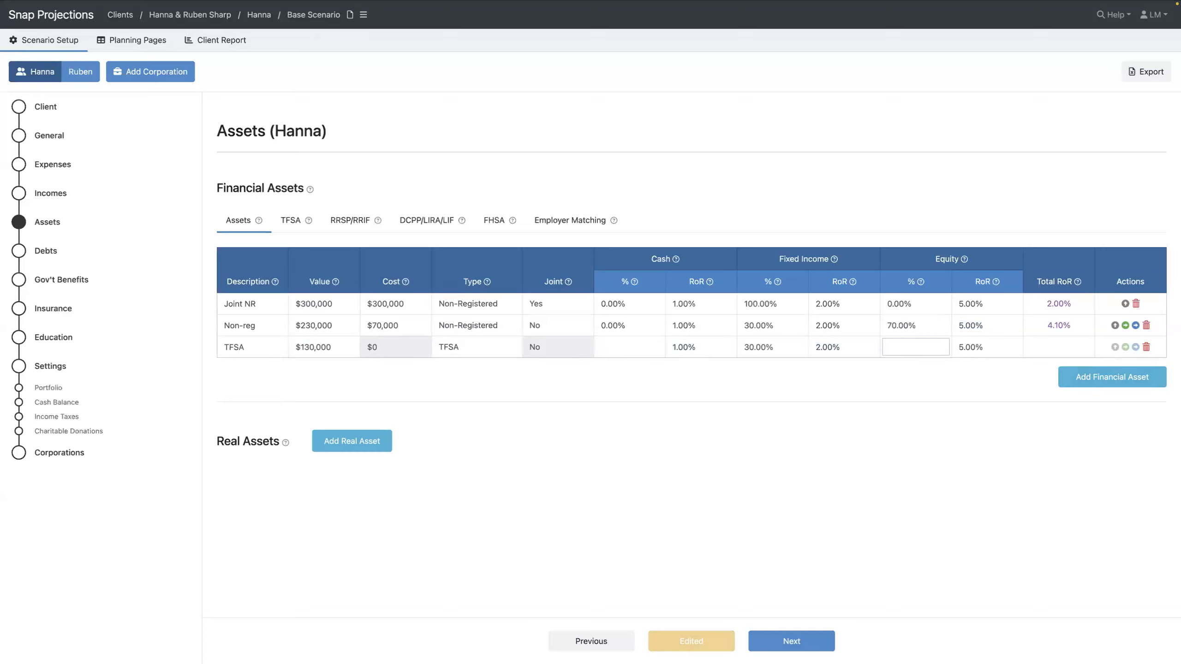
{"action": "type", "text": "70"}
{"action": "key", "text": "Tab"}
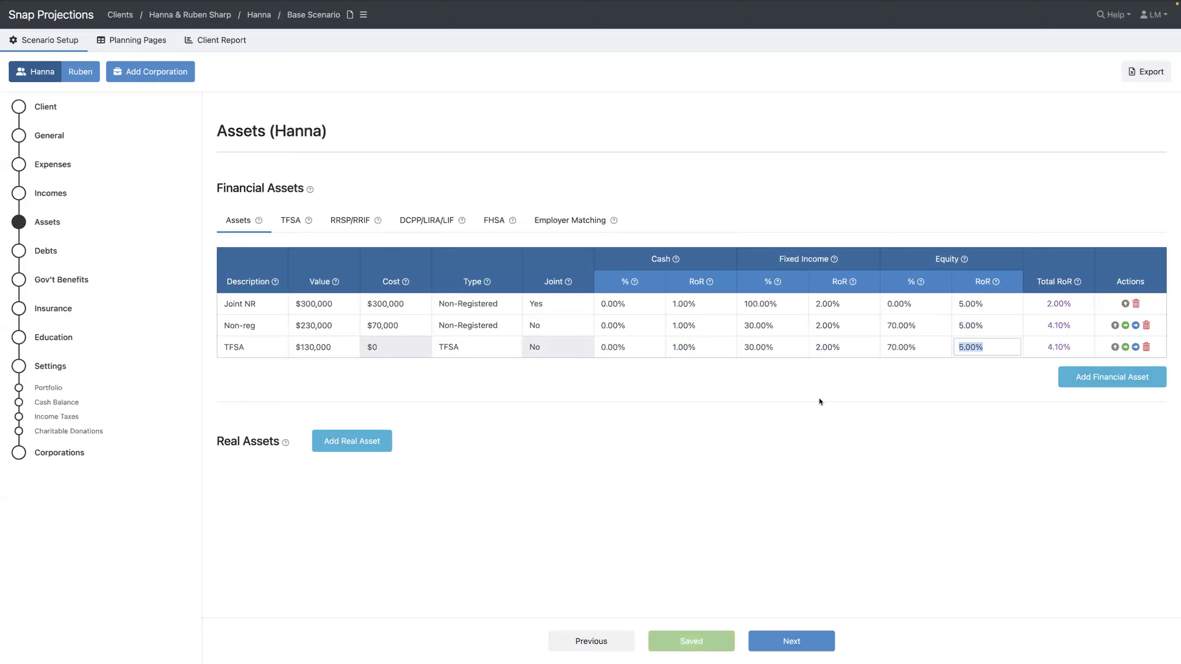
Add a $380,000 RRSP asset of type RRSP/RRIF, 30% fixed income and 70% equity
{"action": "left_click", "coordinate": [1118, 382]}
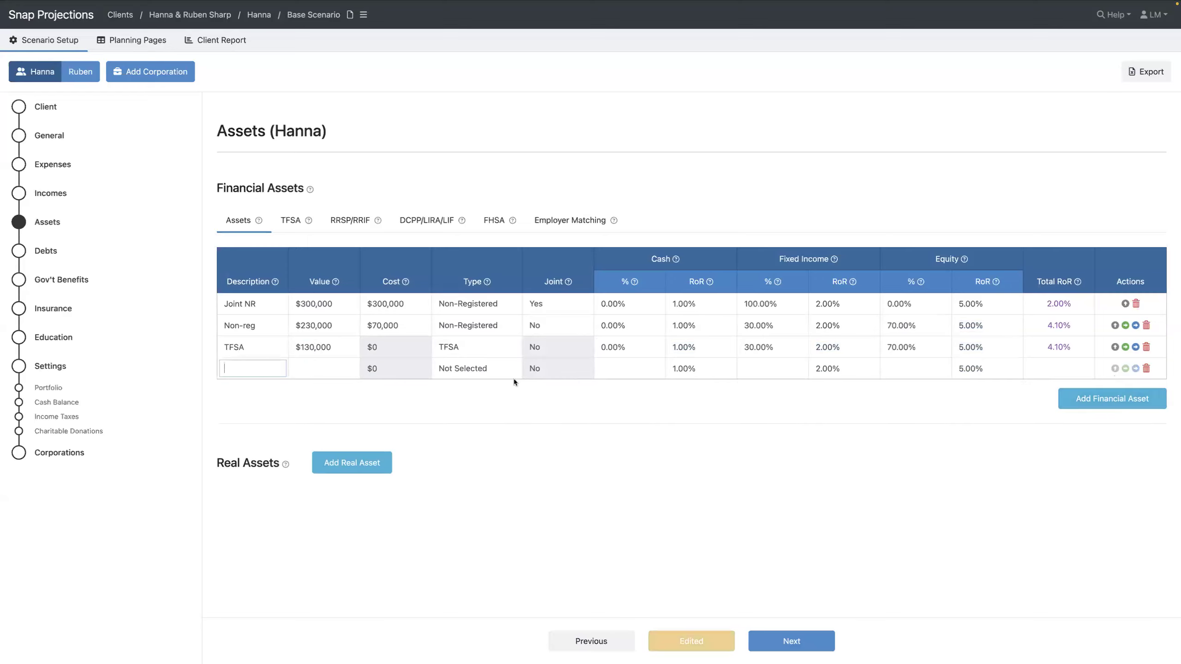
{"action": "type", "text": "RRSP"}
{"action": "key", "text": "Tab"}
{"action": "type", "text": "380000"}
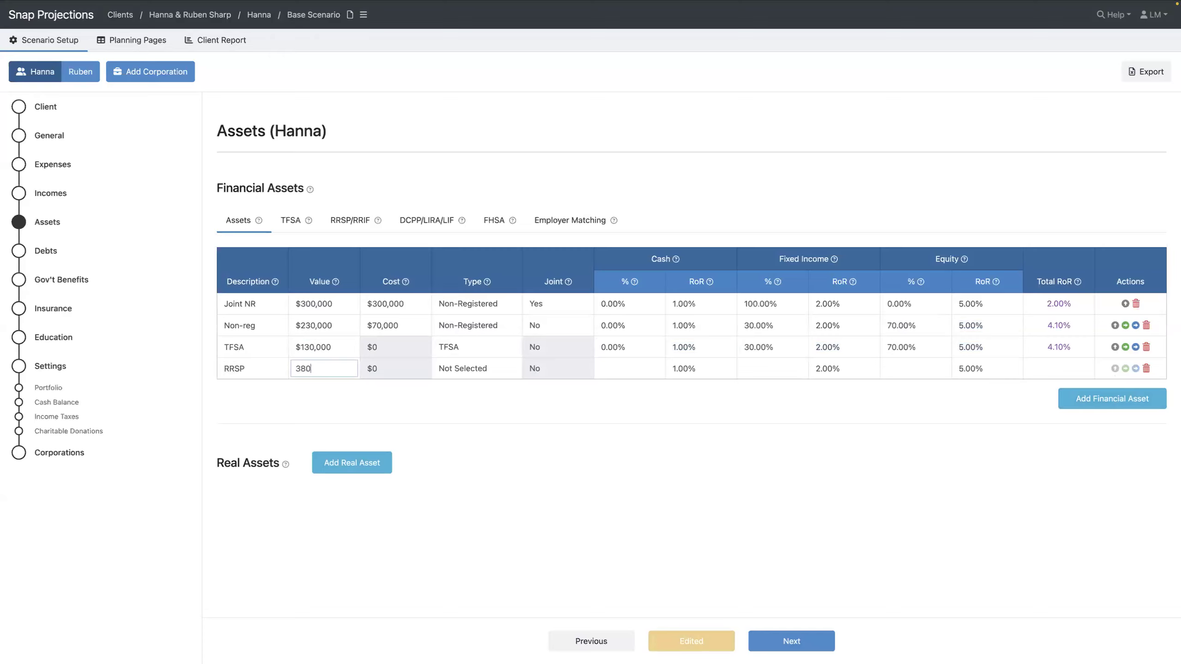
{"action": "key", "text": "Tab"}
{"action": "key", "text": "r"}
{"action": "key", "text": "Tab"}
{"action": "key", "text": "Tab"}
{"action": "key", "text": "Tab"}
{"action": "type", "text": "30"}
{"action": "key", "text": "Tab"}
{"action": "type", "text": "70"}
{"action": "key", "text": "Tab"}
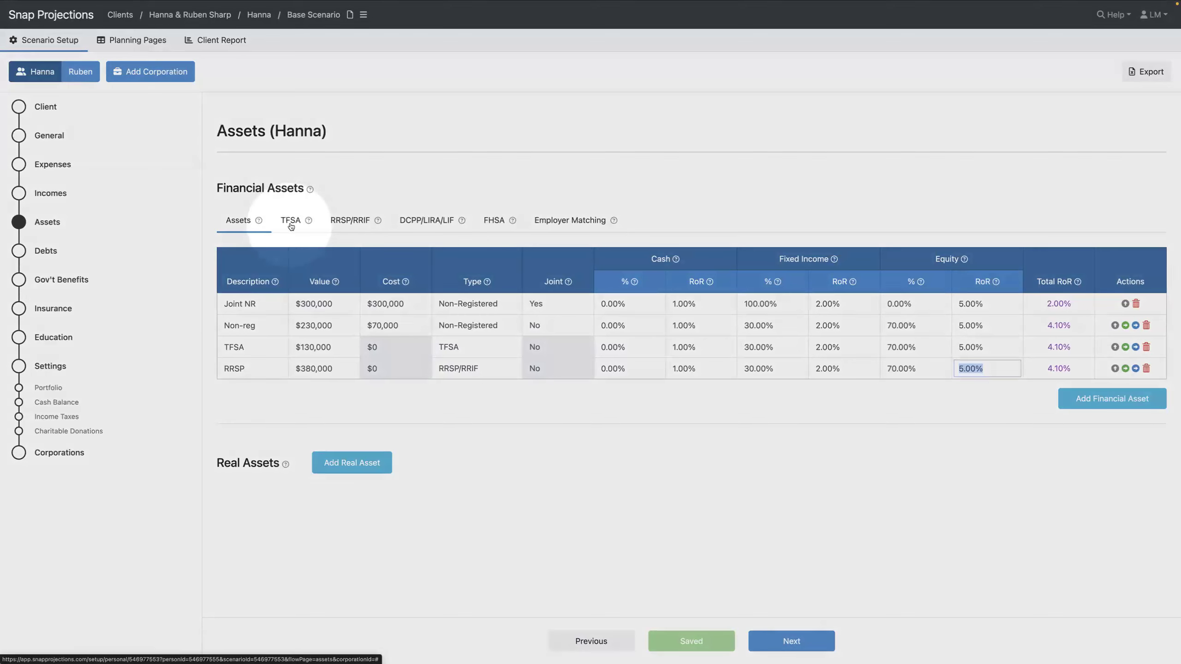
Enter $35,000 as the primary client's 2025 RRSP/RRIF contribution room
{"action": "left_click", "coordinate": [291, 226]}
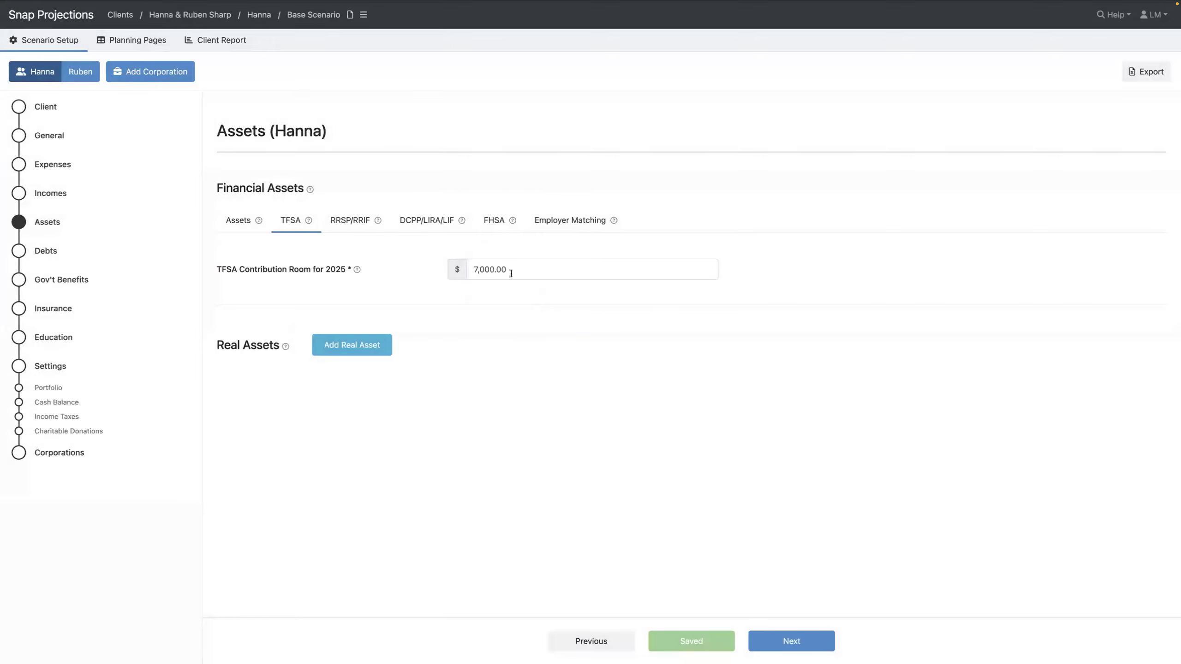
{"action": "left_click", "coordinate": [540, 275]}
{"action": "left_click", "coordinate": [354, 223]}
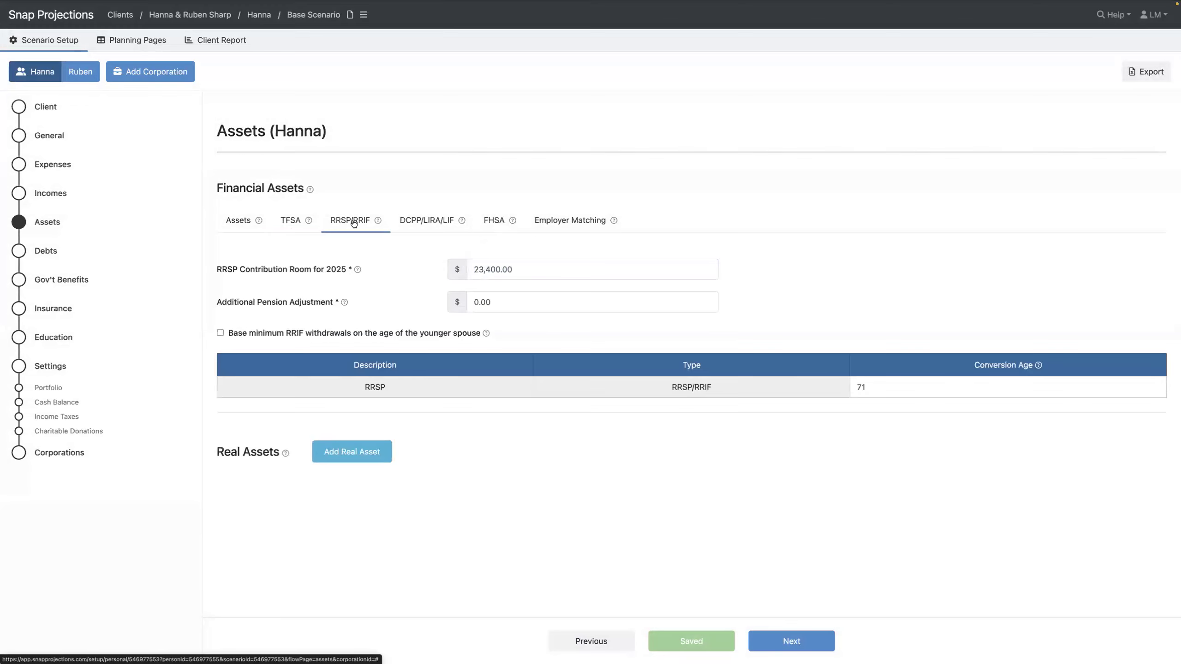
{"action": "left_click", "coordinate": [550, 270]}
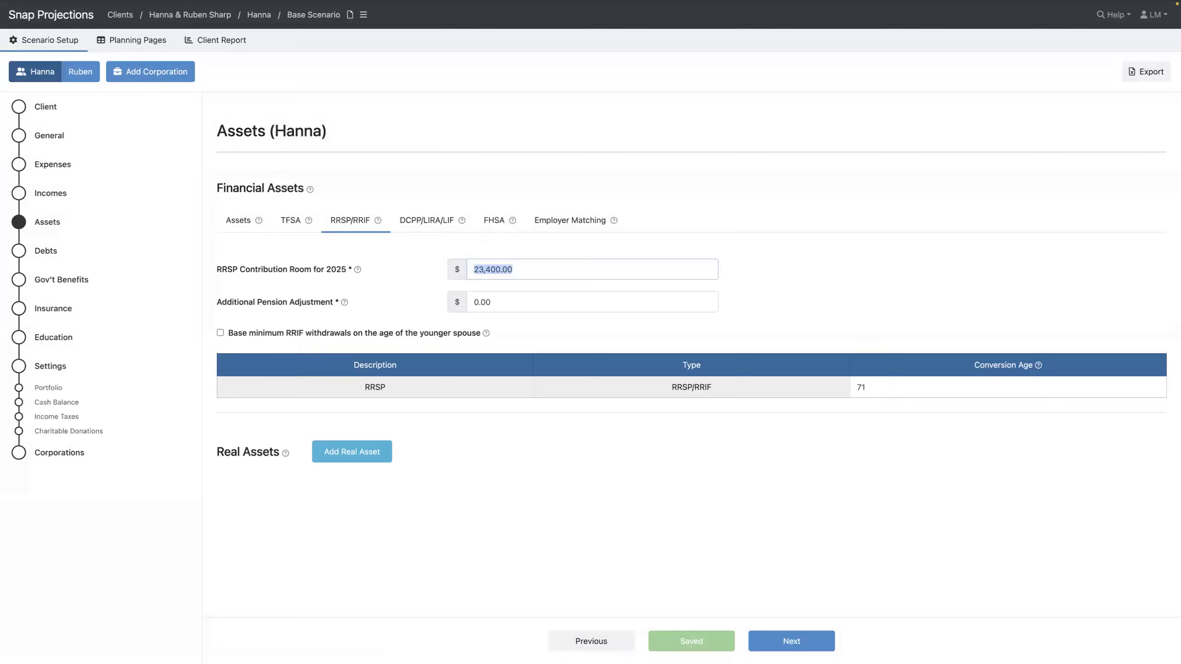
{"action": "type", "text": "350000"}
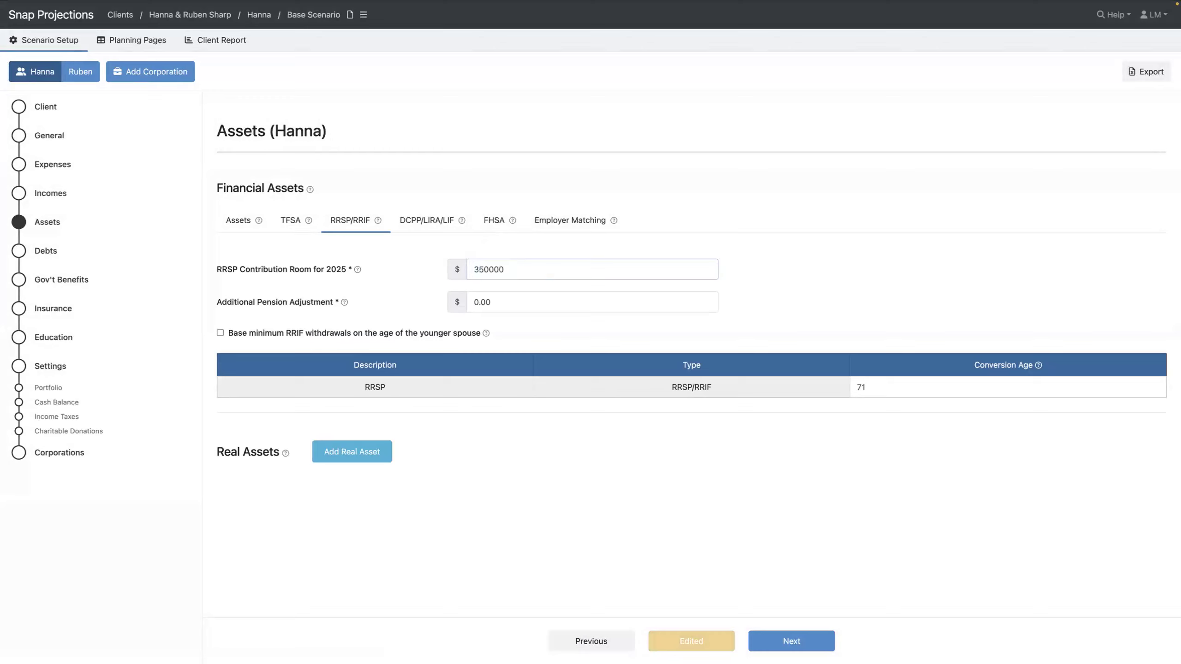
{"action": "key", "text": "BackSpace"}
{"action": "key", "text": "Tab"}
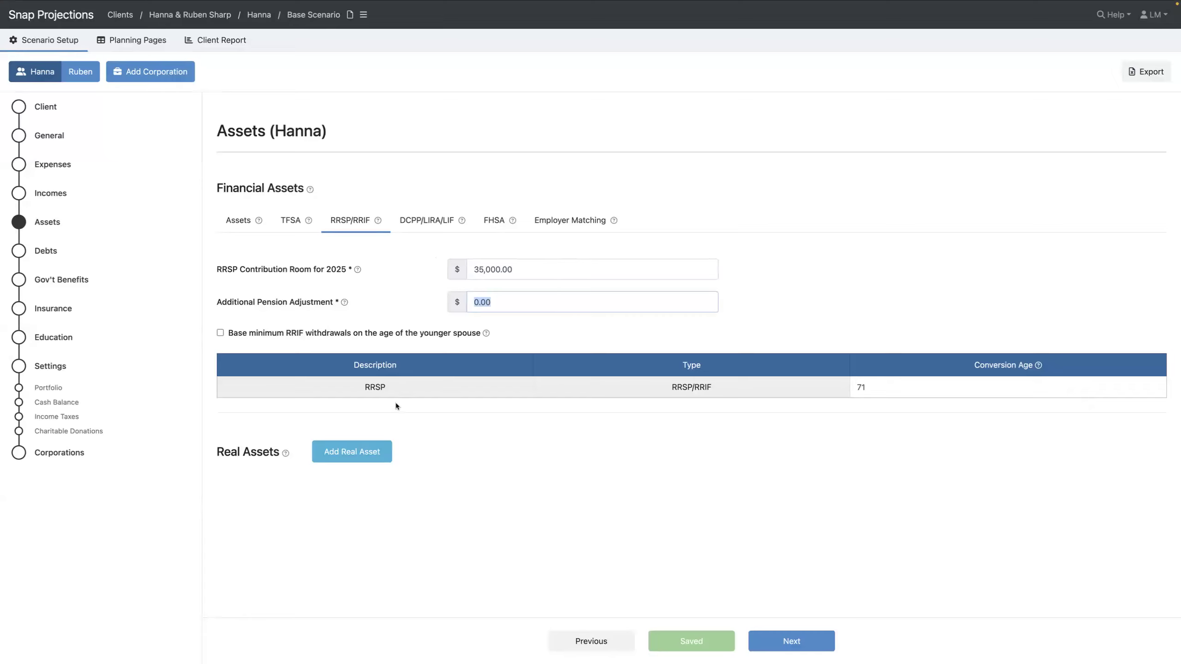
{"action": "left_click", "coordinate": [244, 219]}
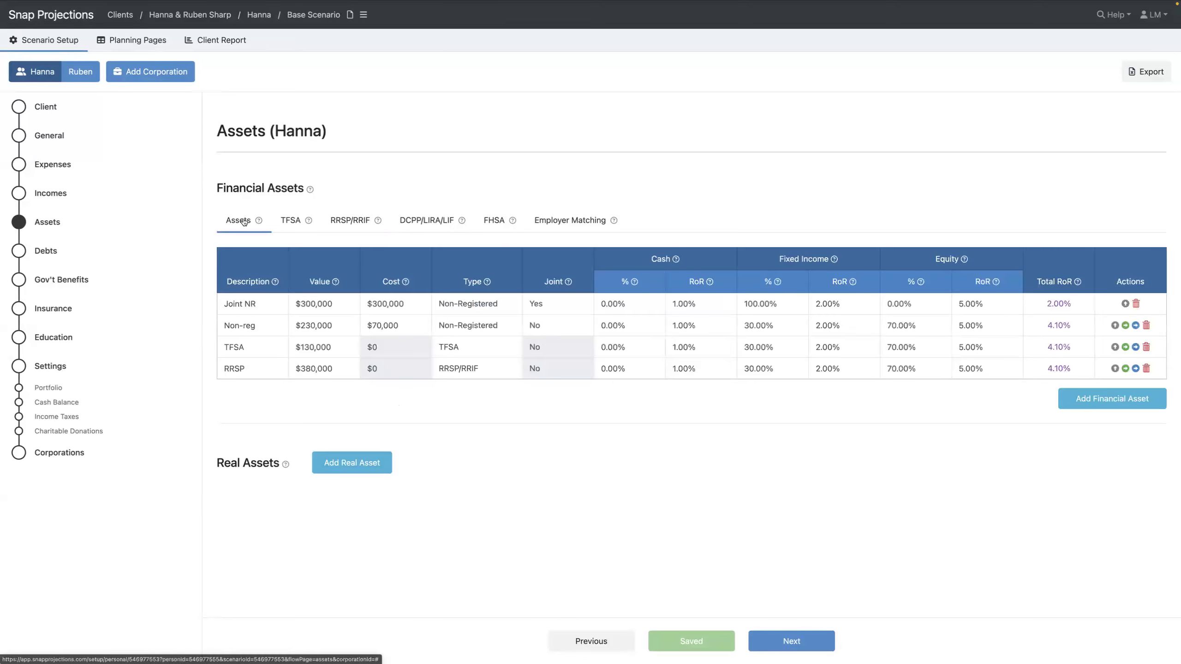
Add a jointly owned Home real asset valued at $1,200,000 with $700,000 cost
{"action": "left_click", "coordinate": [360, 469]}
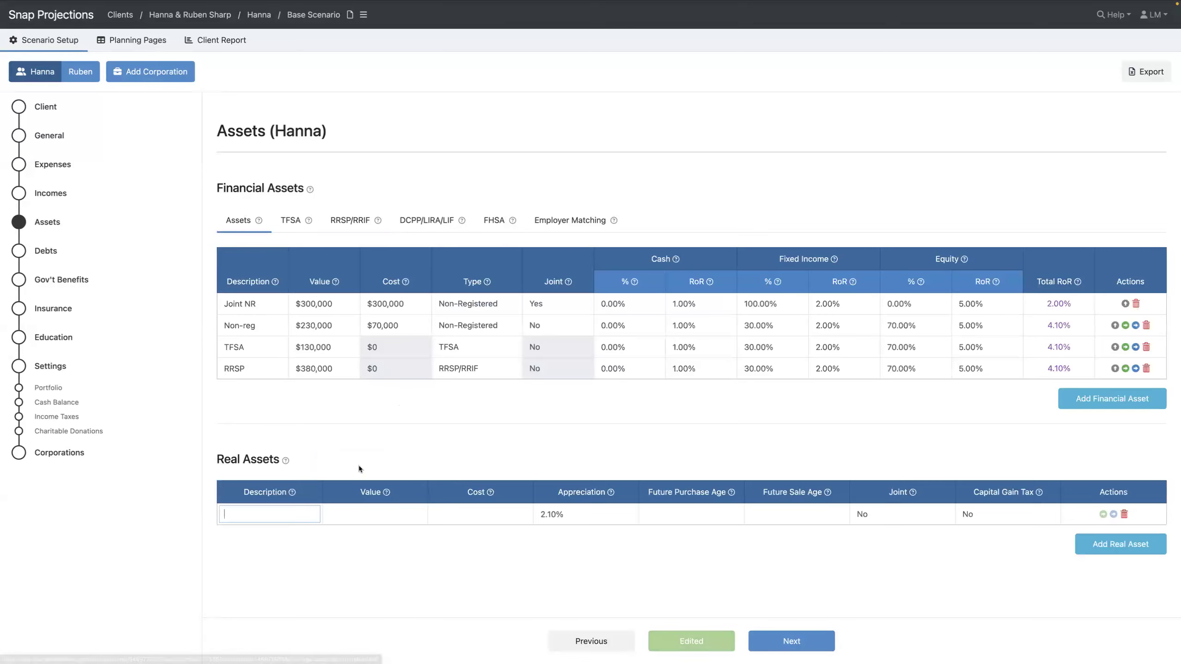
{"action": "type", "text": "Home"}
{"action": "key", "text": "Tab"}
{"action": "type", "text": "1,200,000"}
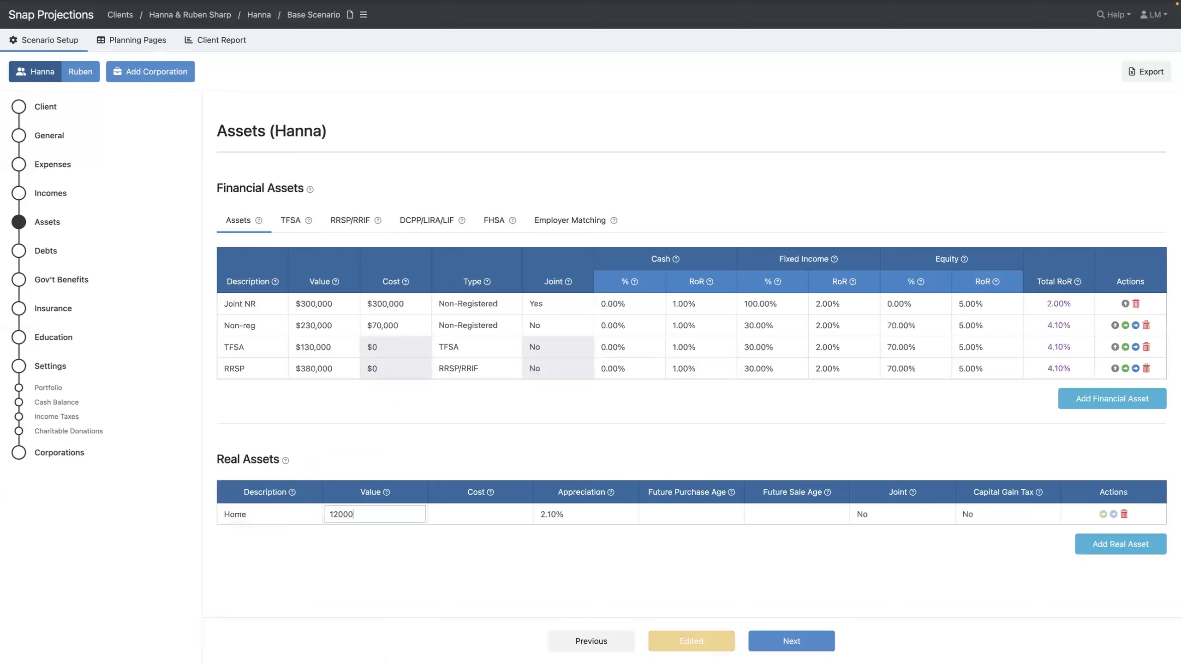
{"action": "key", "text": "Tab"}
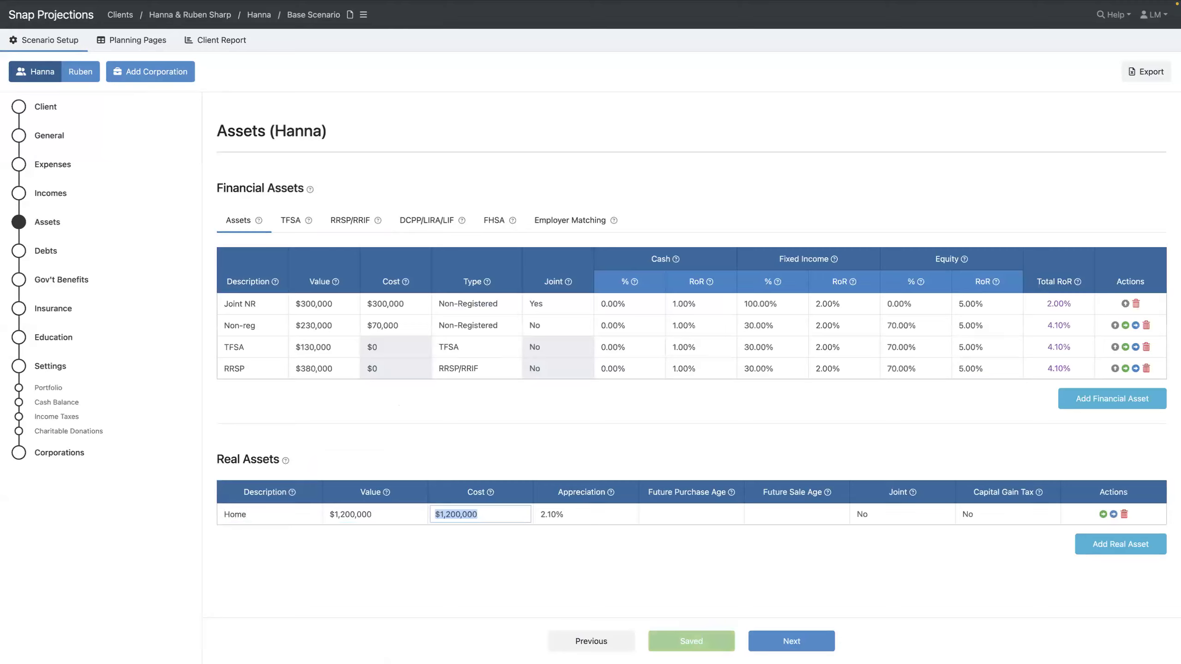
{"action": "type", "text": "700000"}
{"action": "key", "text": "Tab"}
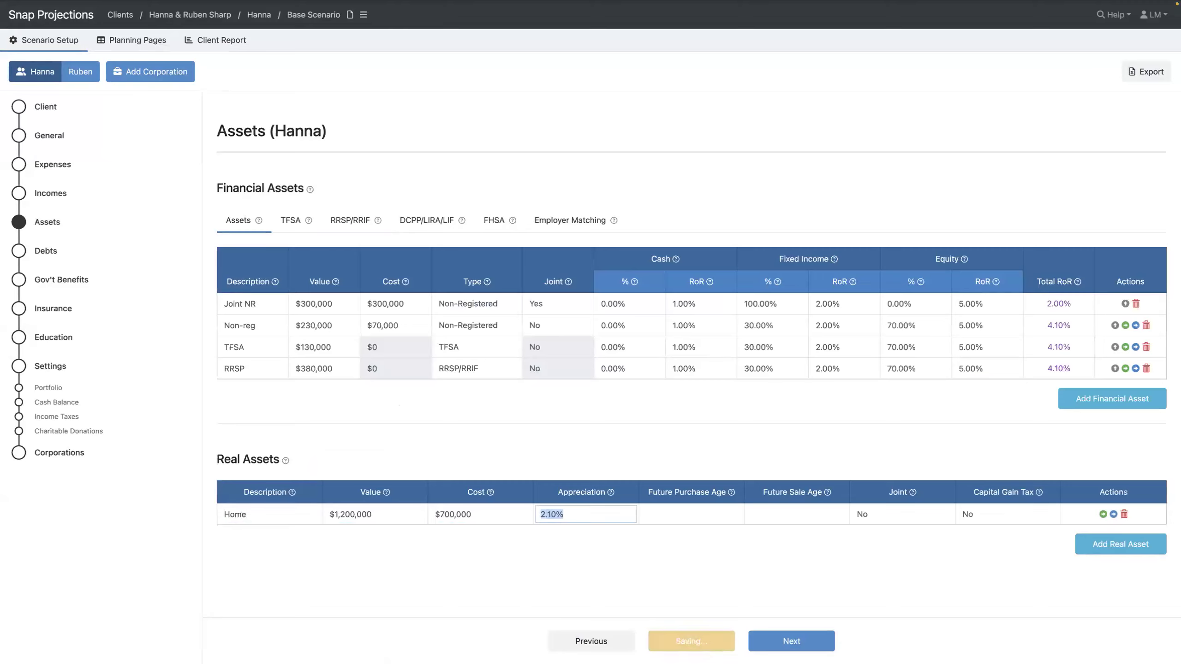
{"action": "key", "text": "Tab"}
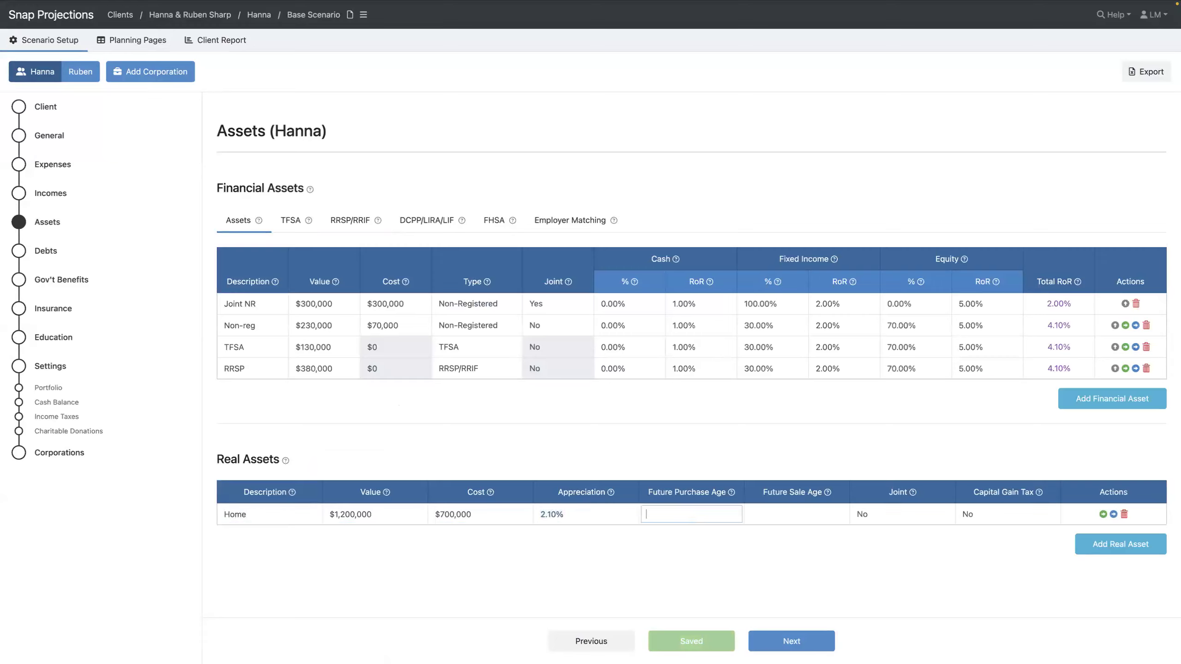
{"action": "key", "text": "Tab"}
{"action": "key", "text": "Tab"}
{"action": "key", "text": "y"}
{"action": "key", "text": "Tab"}
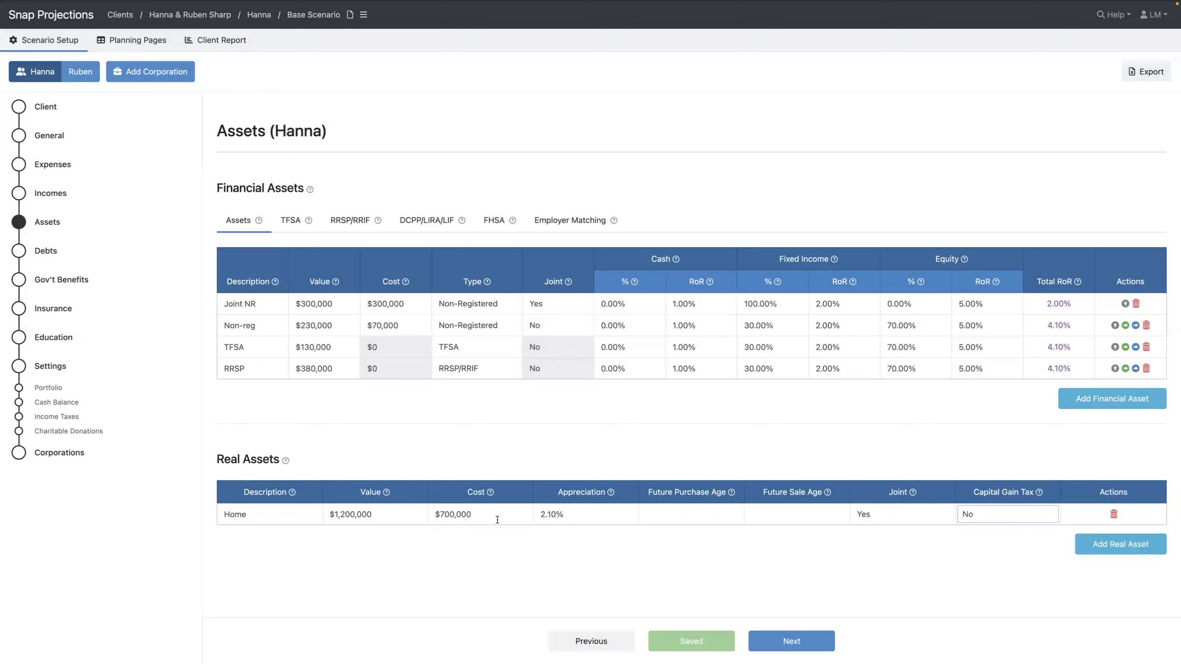
{"action": "mouse_move", "coordinate": [718, 521]}
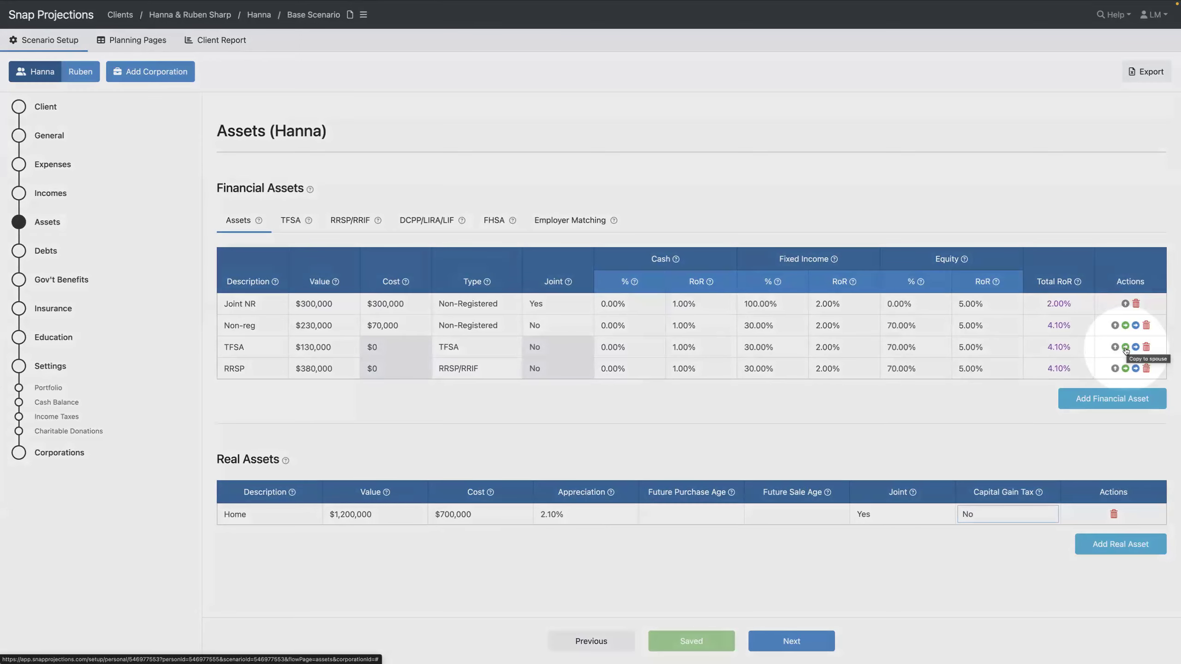
Copy the TFSA row and then the RRSP row to the spouse, confirming each
{"action": "left_click", "coordinate": [1126, 348]}
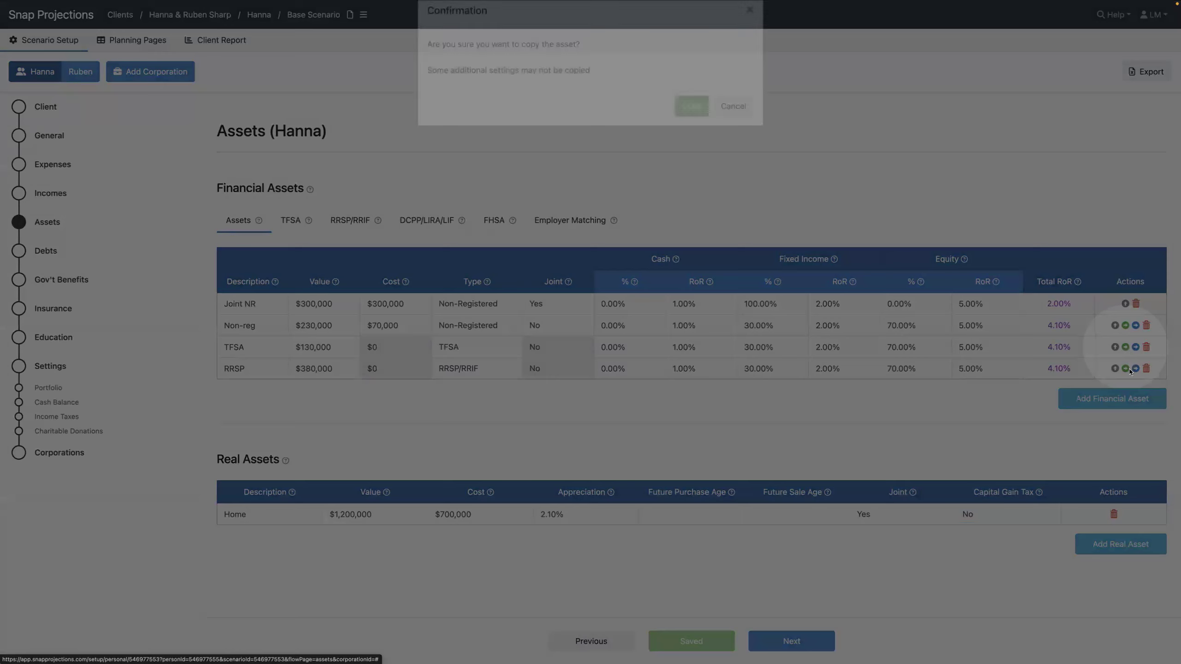
{"action": "left_click", "coordinate": [693, 132]}
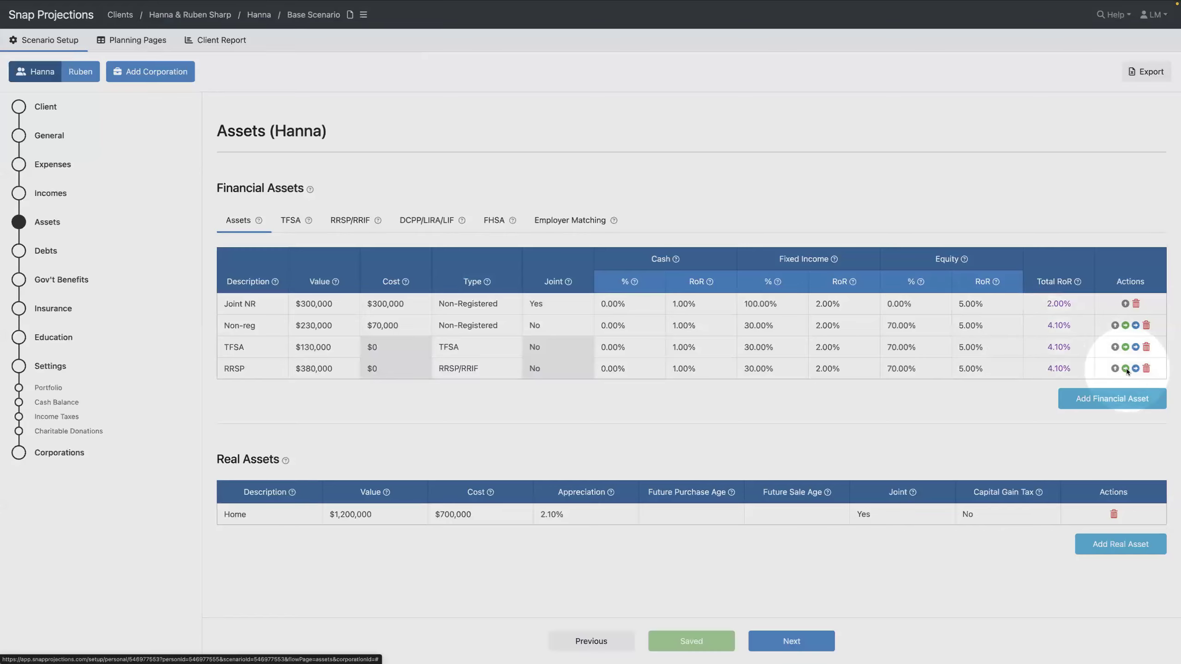
{"action": "left_click", "coordinate": [1126, 369]}
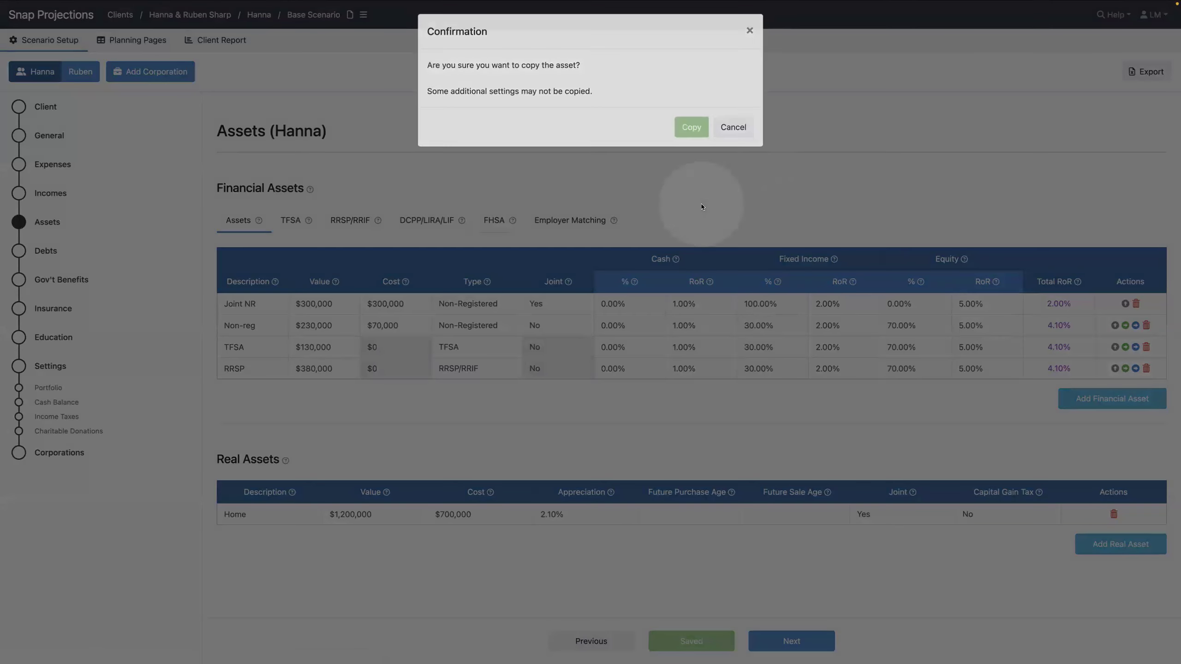
{"action": "left_click", "coordinate": [700, 205]}
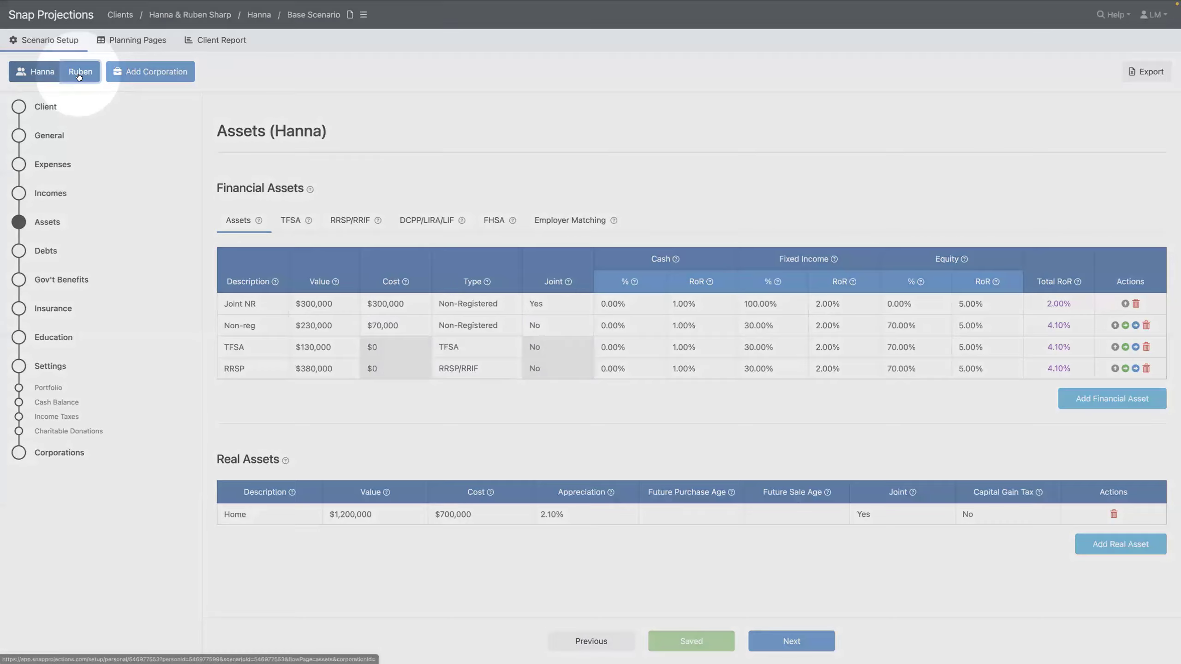
Switch to the spouse's assets and delete the empty Default asset
{"action": "left_click", "coordinate": [78, 74]}
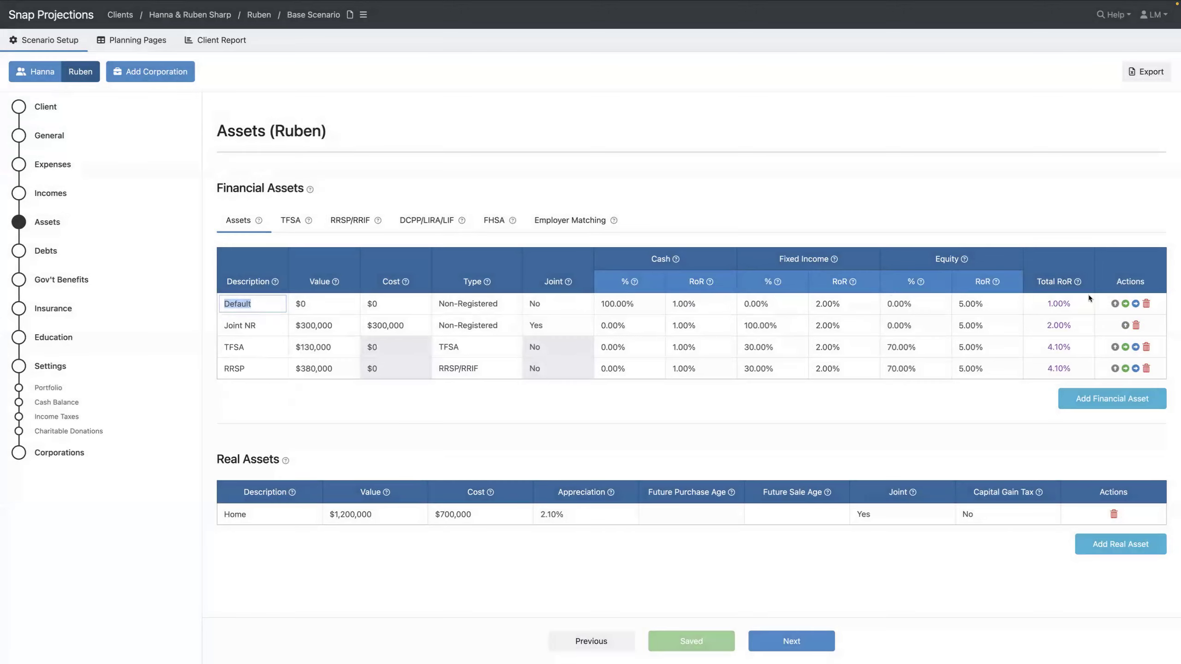
{"action": "left_click", "coordinate": [1146, 303]}
{"action": "left_click", "coordinate": [693, 143]}
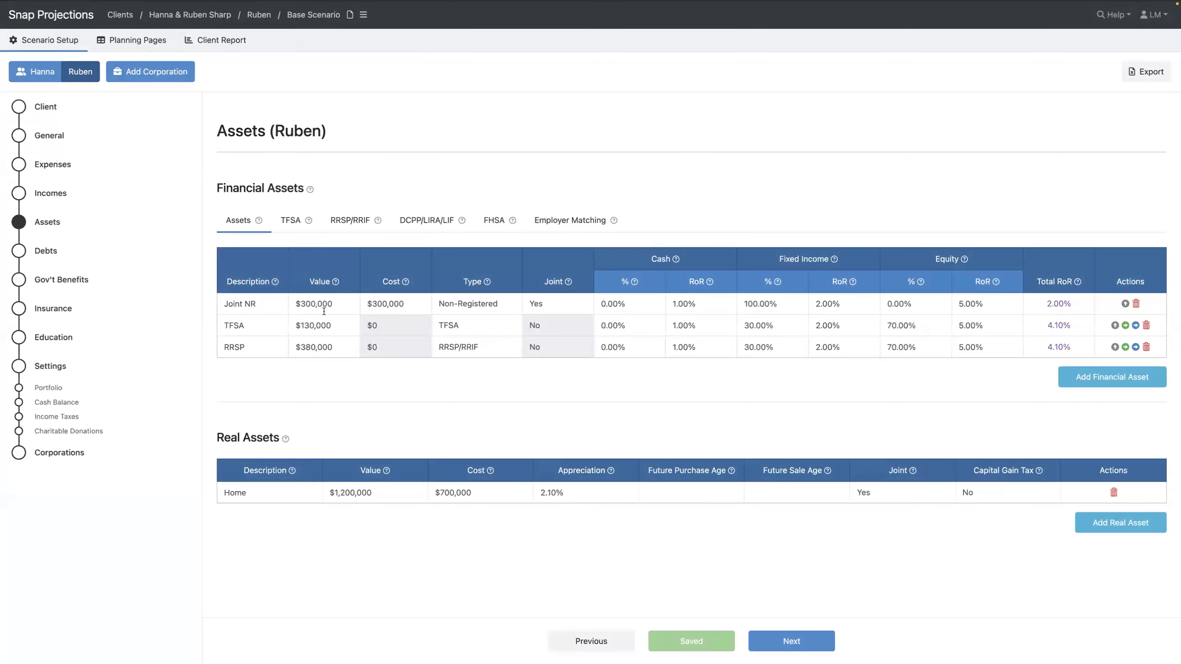
Change the spouse's TFSA to $125,000 with 40% fixed income and 60% equity
{"action": "left_click", "coordinate": [349, 328]}
{"action": "type", "text": "125000"}
{"action": "key", "text": "Tab"}
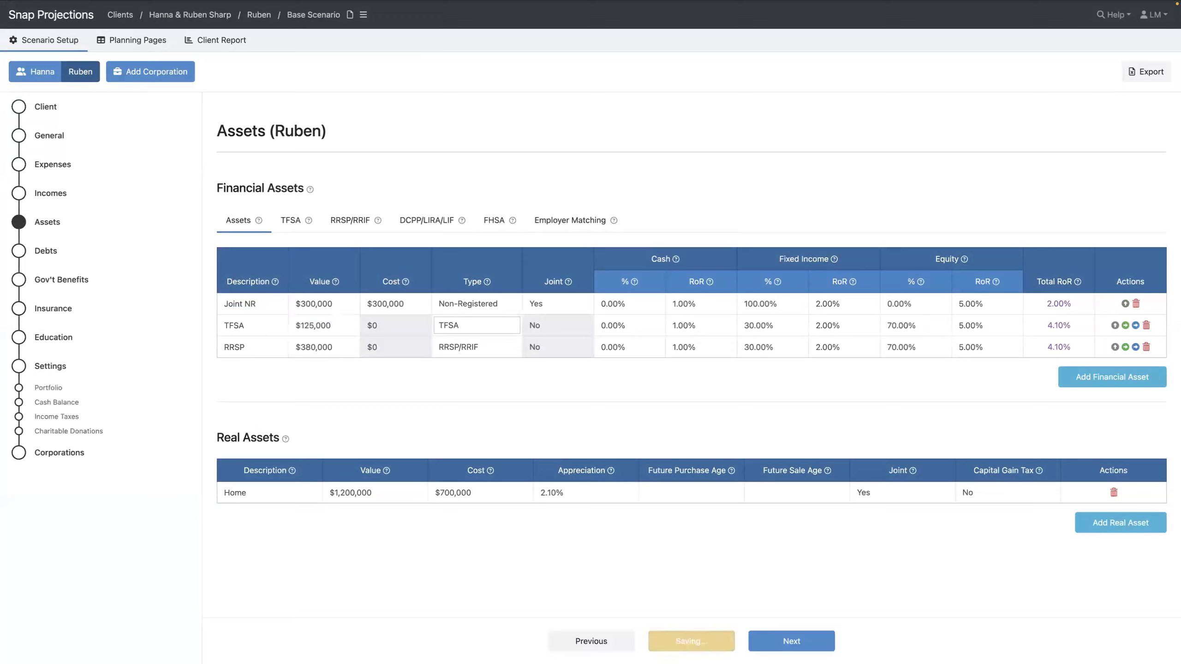
{"action": "left_click", "coordinate": [783, 322]}
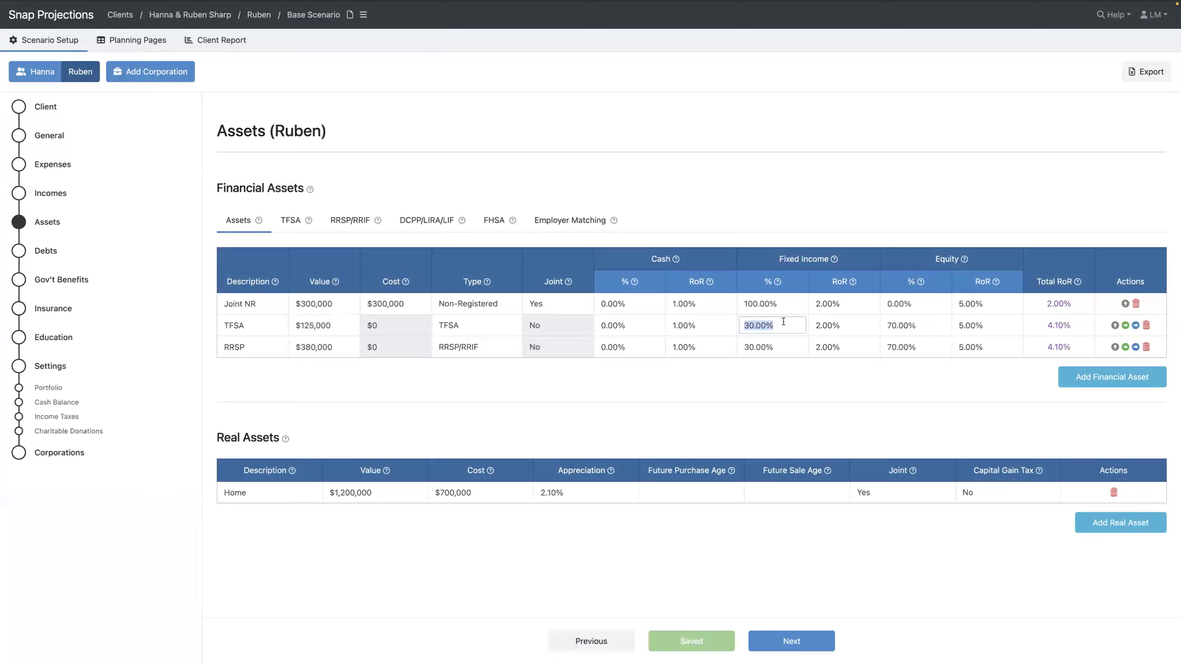
{"action": "type", "text": "40"}
{"action": "key", "text": "Tab"}
{"action": "key", "text": "Tab"}
{"action": "key", "text": "Tab"}
{"action": "type", "text": "60"}
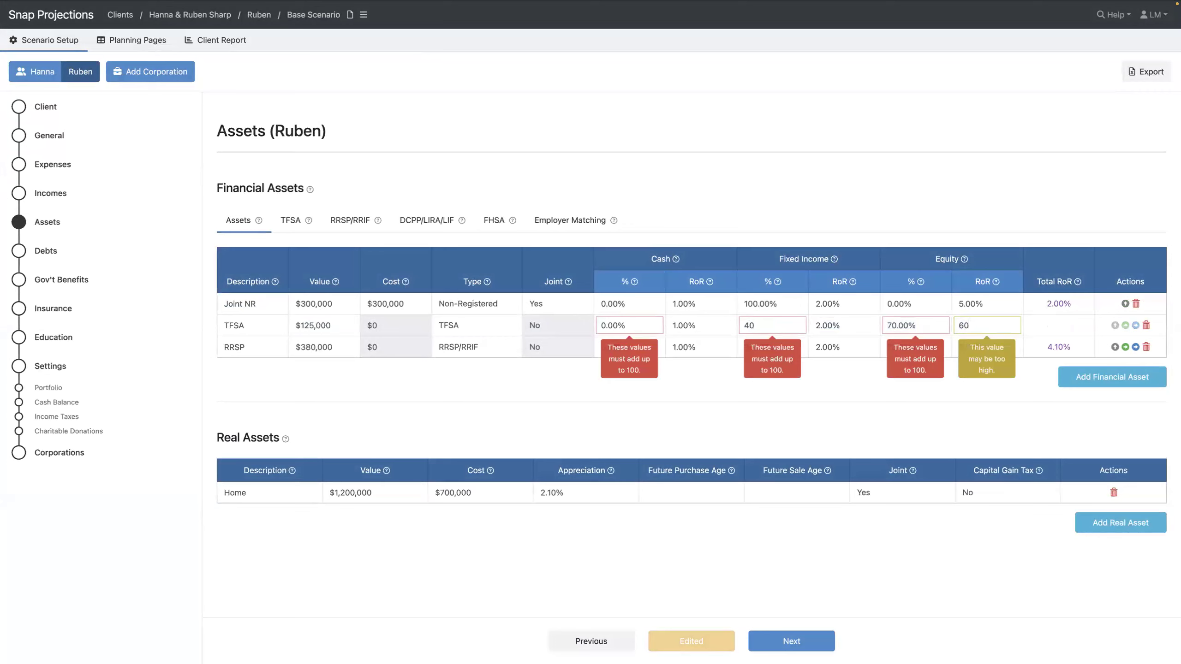
{"action": "key", "text": "Tab"}
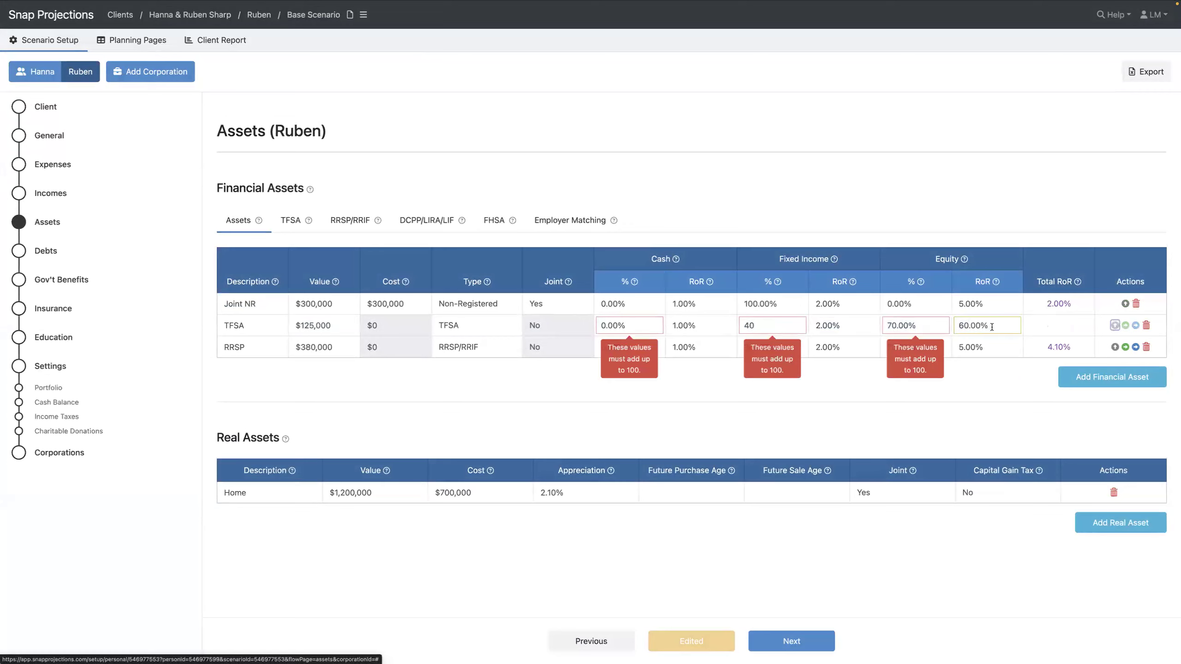
{"action": "key", "text": "shift+Tab"}
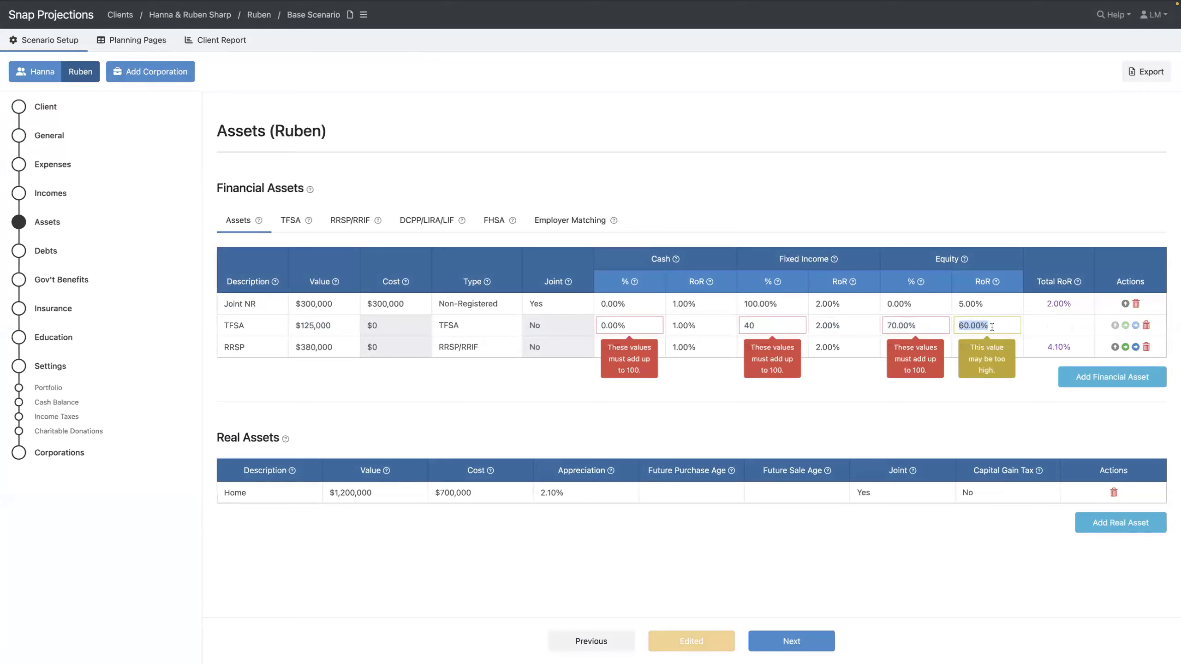
{"action": "type", "text": "5"}
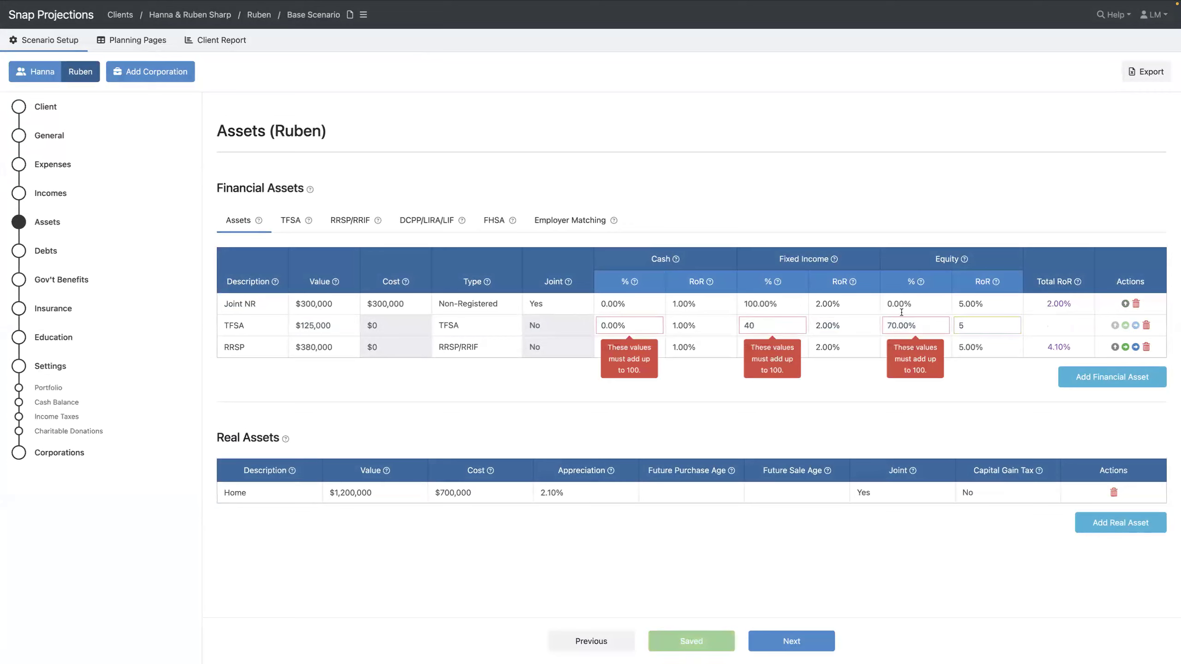
{"action": "left_click", "coordinate": [914, 323]}
{"action": "type", "text": "6"}
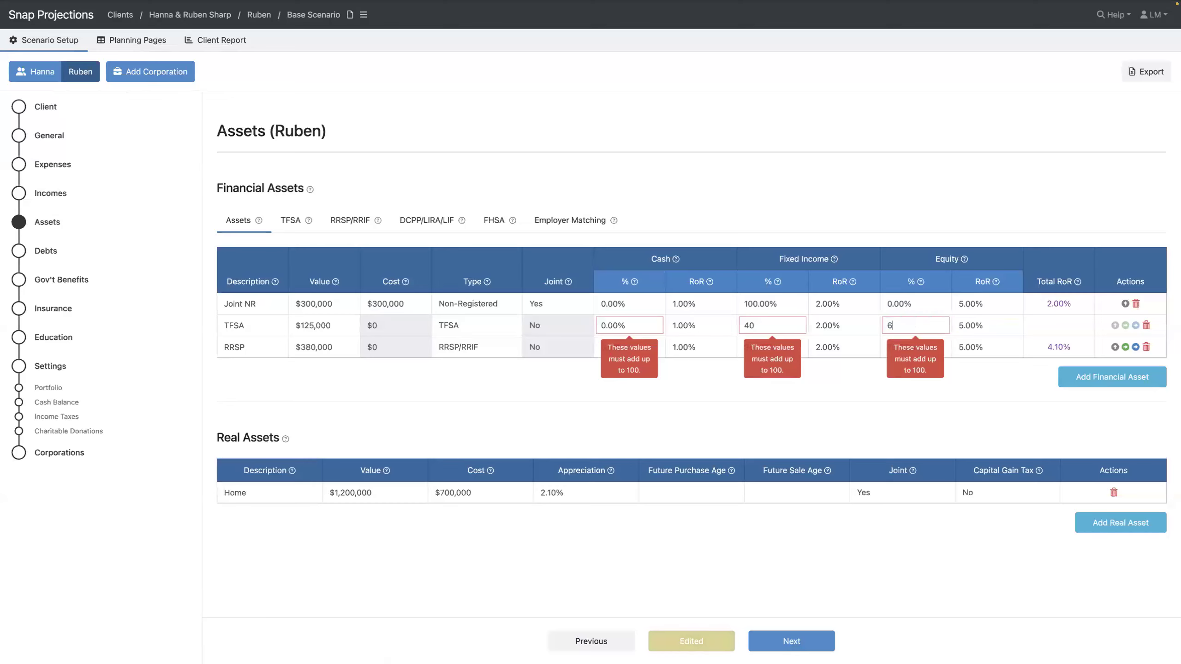
{"action": "type", "text": "0"}
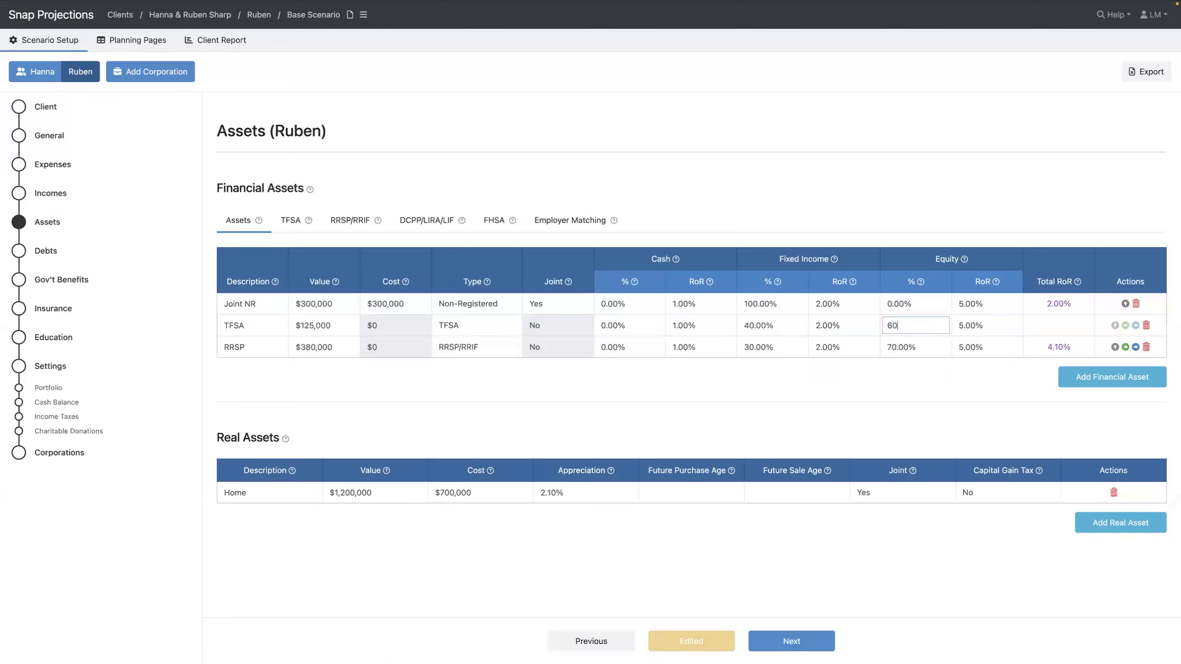
{"action": "key", "text": "Tab"}
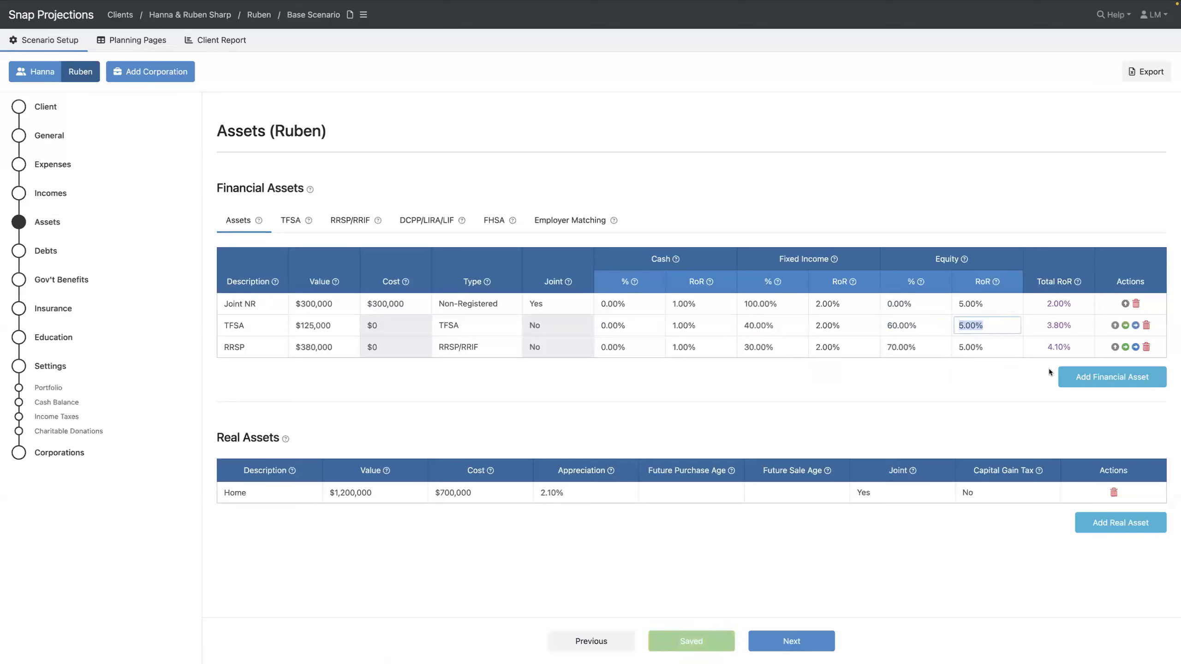
Rename the RRSP to Personal RRSP, set $520,000 and a 40/60 fixed income/equity mix
{"action": "left_click", "coordinate": [318, 350]}
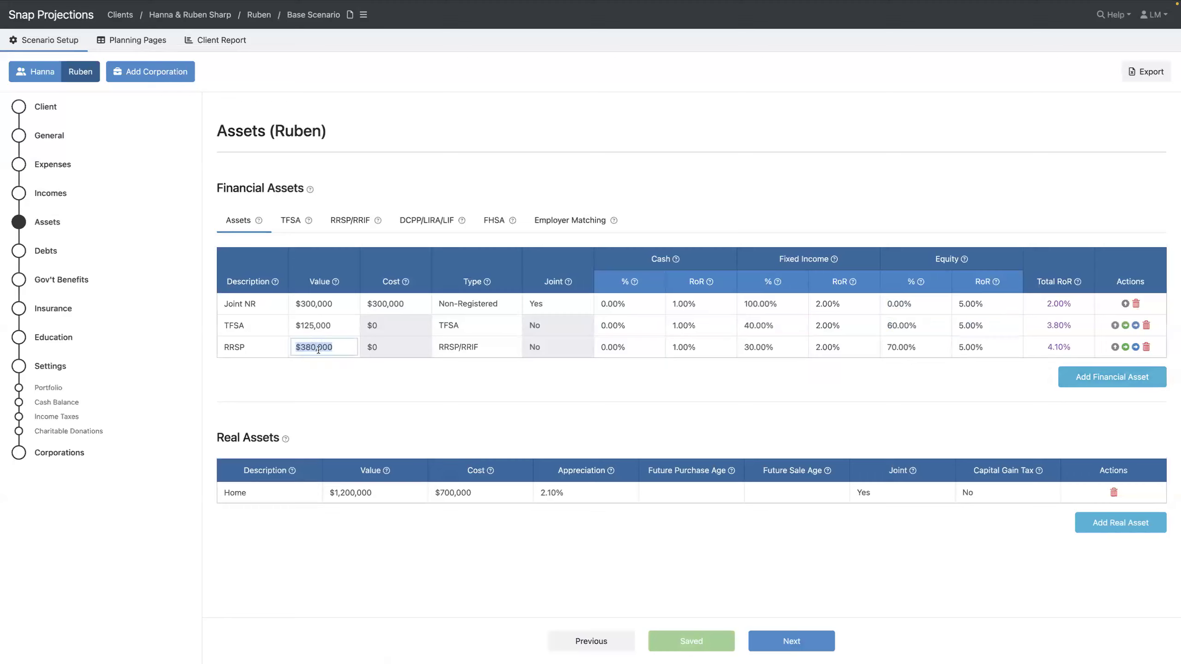
{"action": "left_click", "coordinate": [224, 347]}
{"action": "type", "text": "Personal"}
{"action": "key", "text": "Tab"}
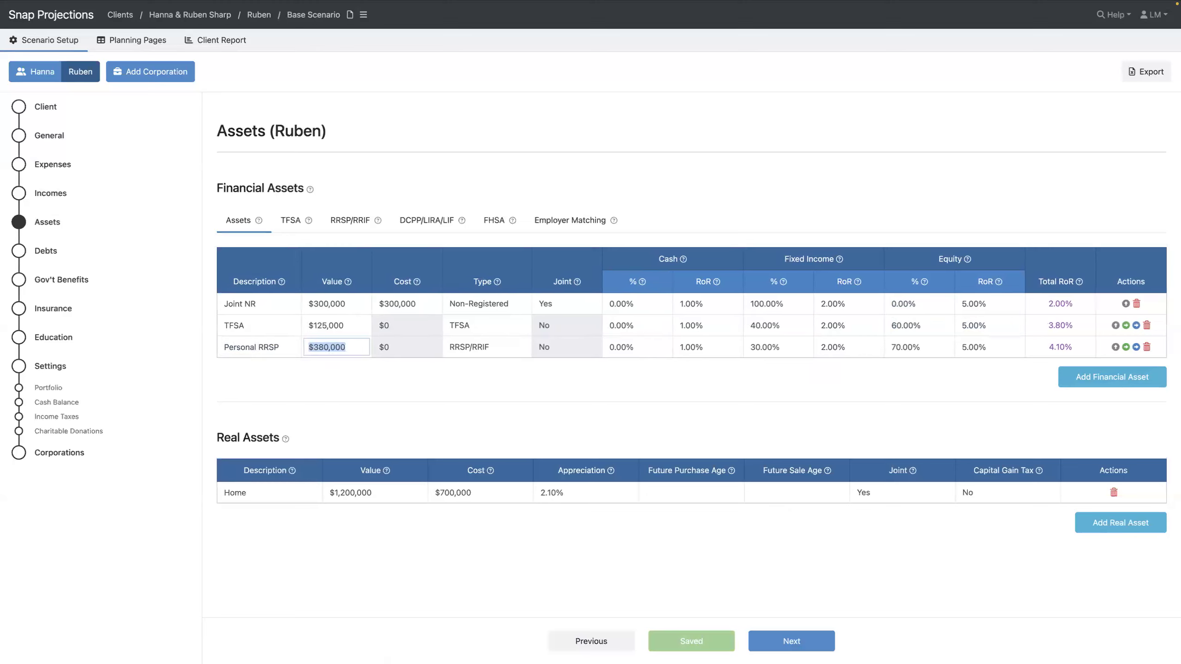
{"action": "type", "text": "520,00"}
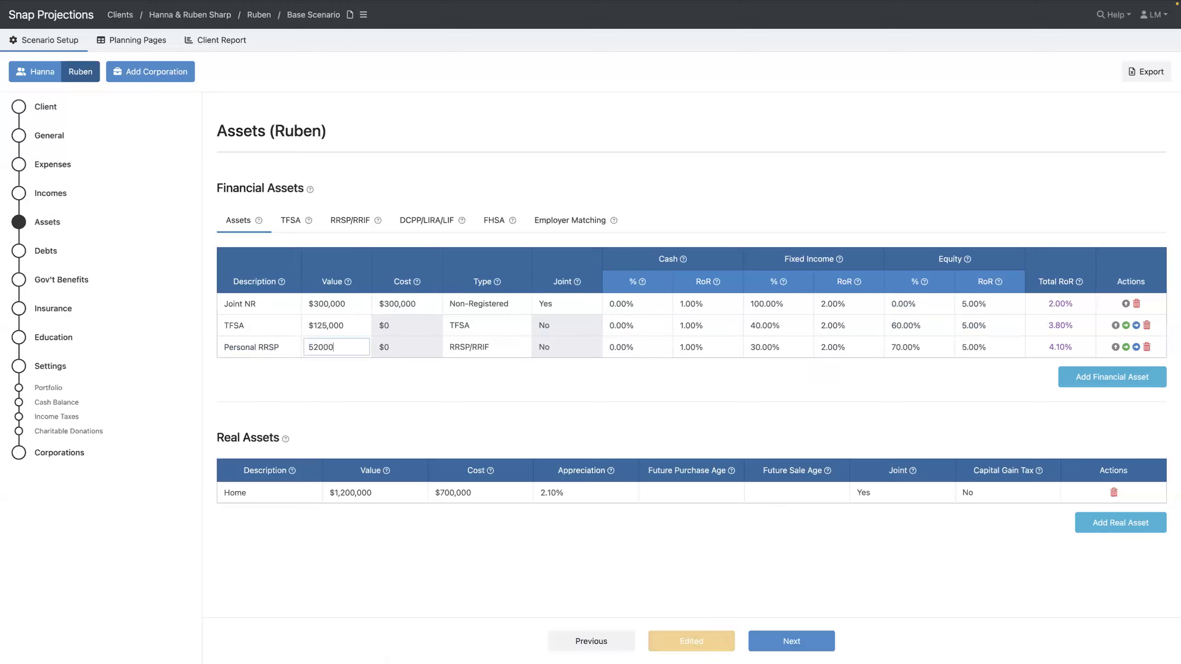
{"action": "type", "text": "0"}
{"action": "key", "text": "Tab"}
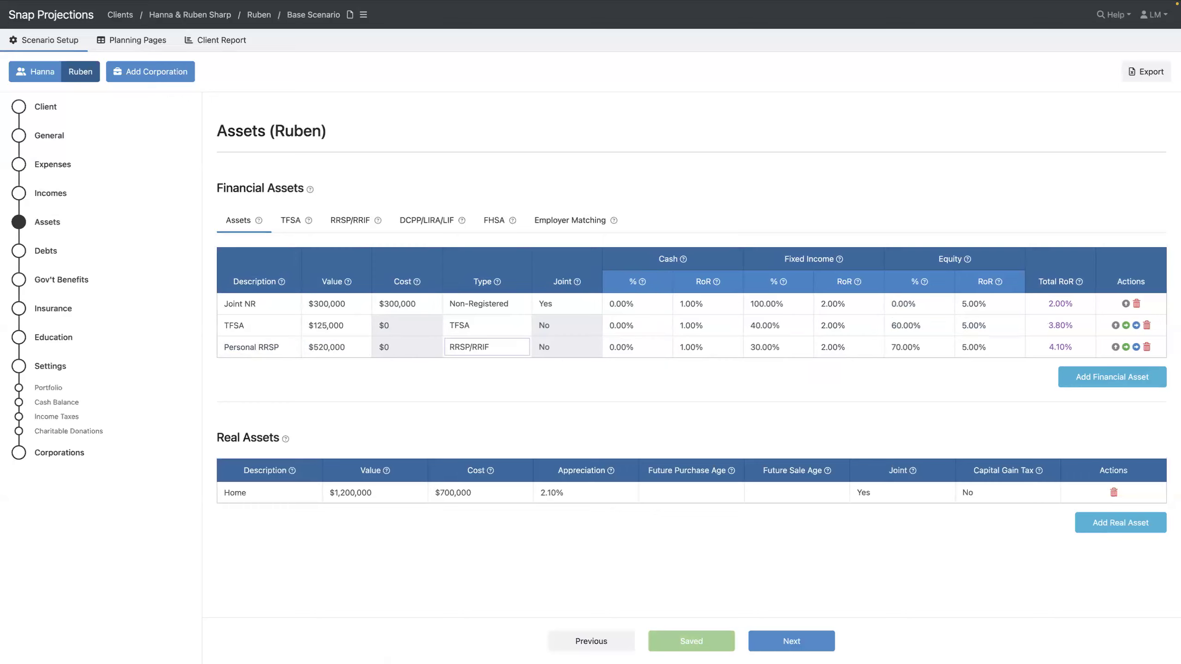
{"action": "key", "text": "Tab"}
{"action": "key", "text": "Tab"}
{"action": "key", "text": "Tab"}
{"action": "type", "text": "40"}
{"action": "key", "text": "Tab"}
{"action": "key", "text": "Tab"}
{"action": "type", "text": "60"}
{"action": "key", "text": "Tab"}
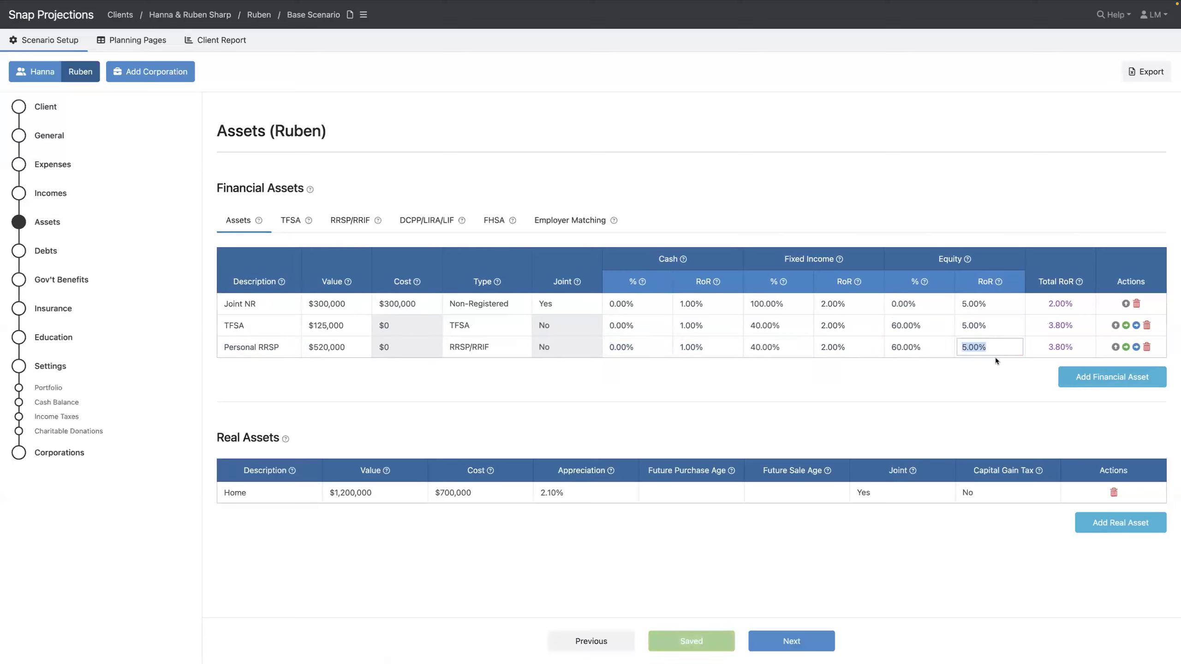
Create a Group RRSP row: $280,000, type RRSP/RRIF, 50% fixed income, 50% equity
{"action": "left_click", "coordinate": [1099, 377]}
{"action": "type", "text": "G"}
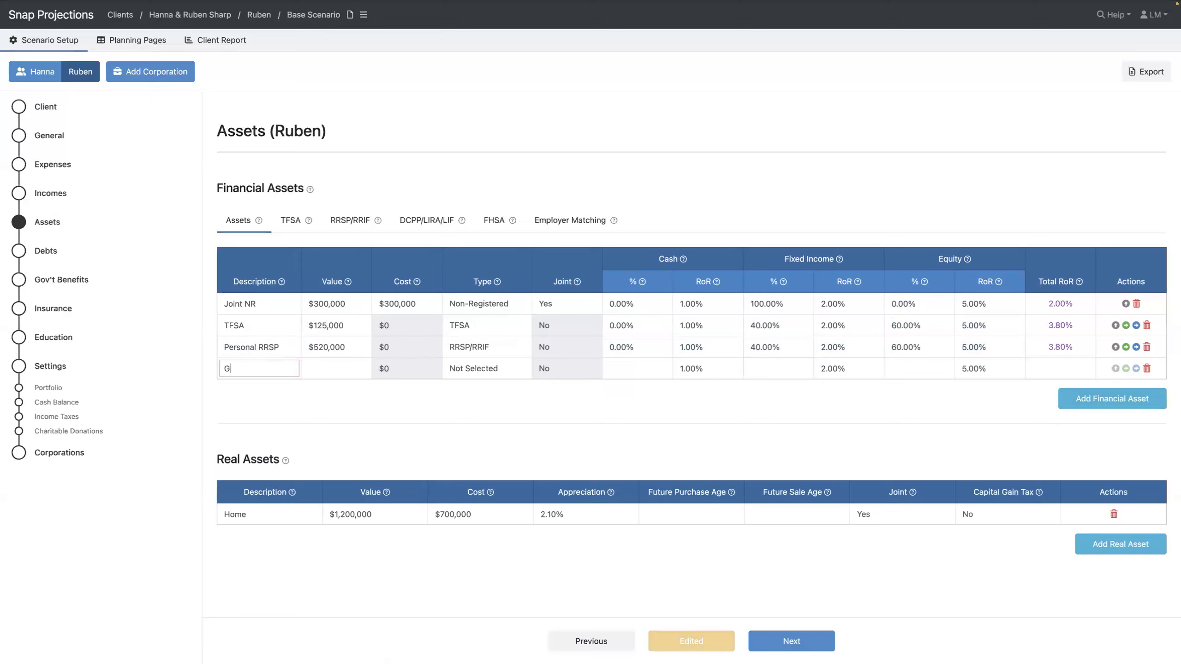
{"action": "type", "text": "roup RRSP"}
{"action": "key", "text": "Tab"}
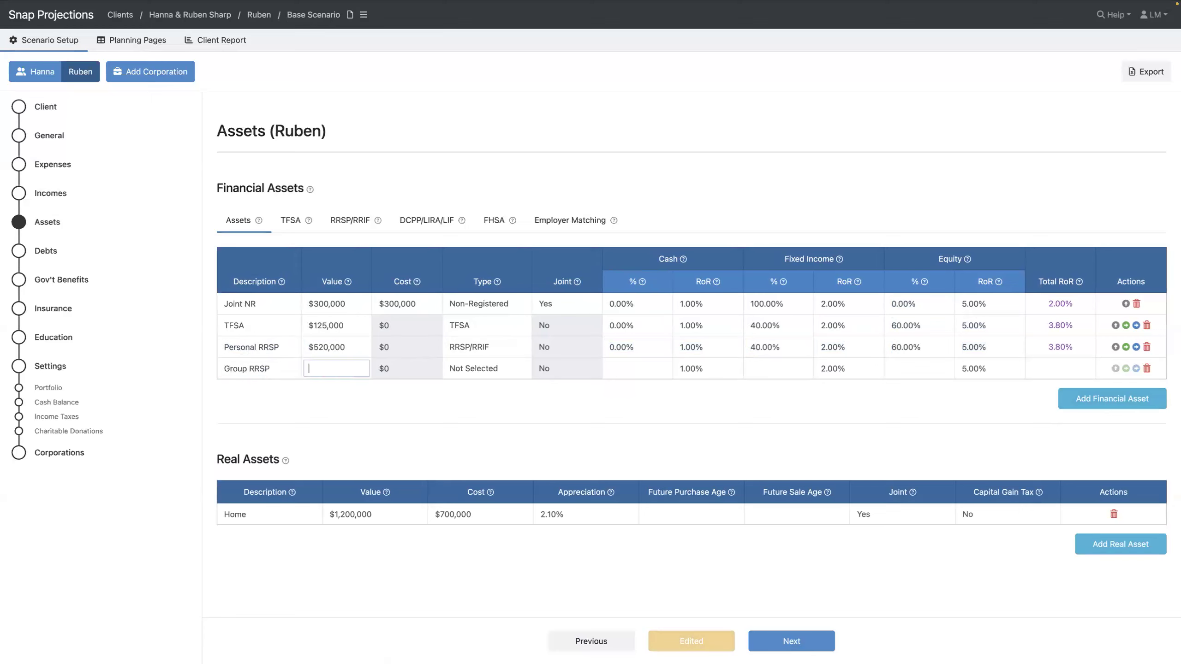
{"action": "type", "text": "280000"}
{"action": "key", "text": "Tab"}
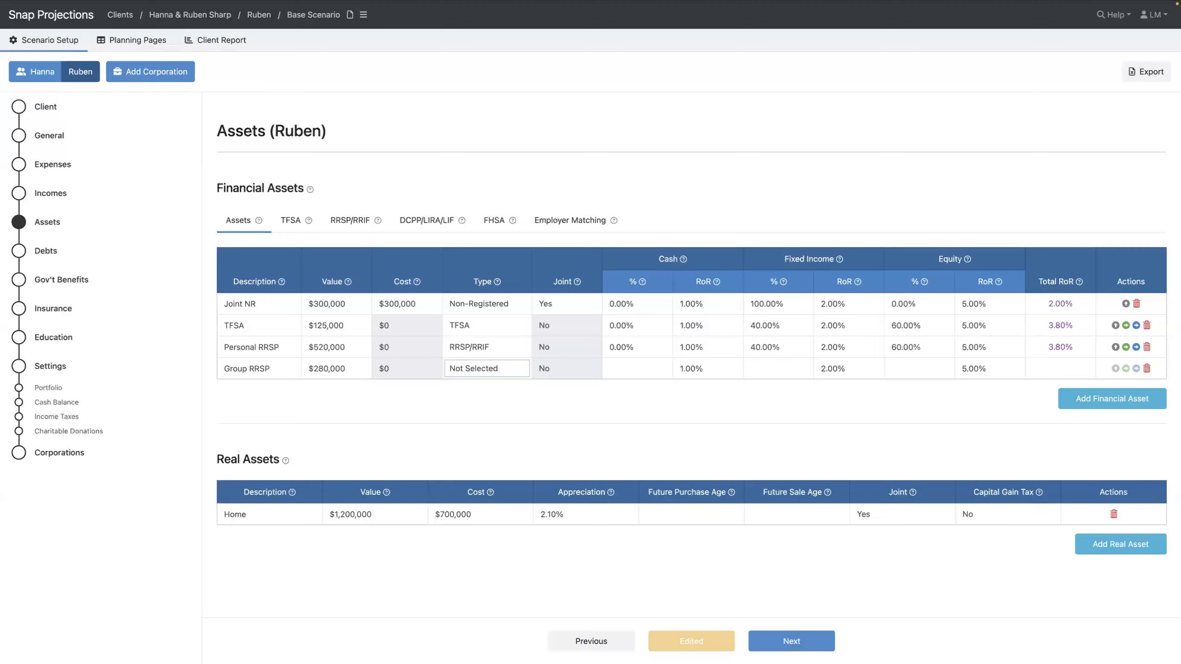
{"action": "key", "text": "r"}
{"action": "key", "text": "Tab"}
{"action": "key", "text": "Tab"}
{"action": "type", "text": "50"}
{"action": "key", "text": "Tab"}
{"action": "key", "text": "Tab"}
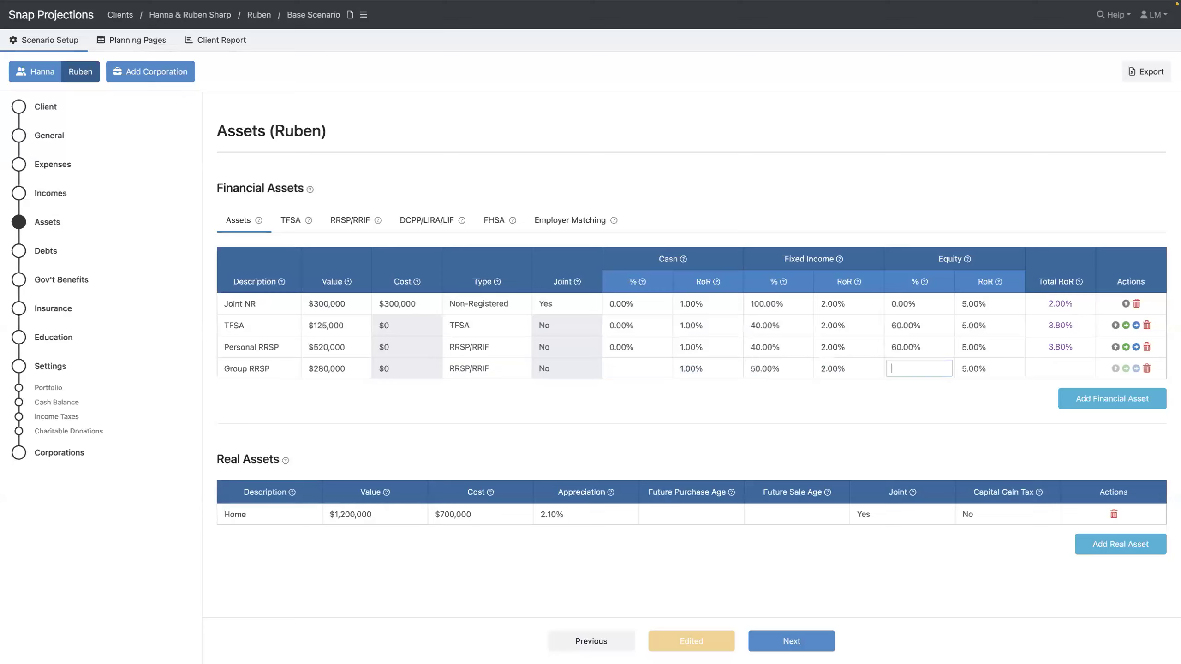
{"action": "type", "text": "50"}
{"action": "key", "text": "Tab"}
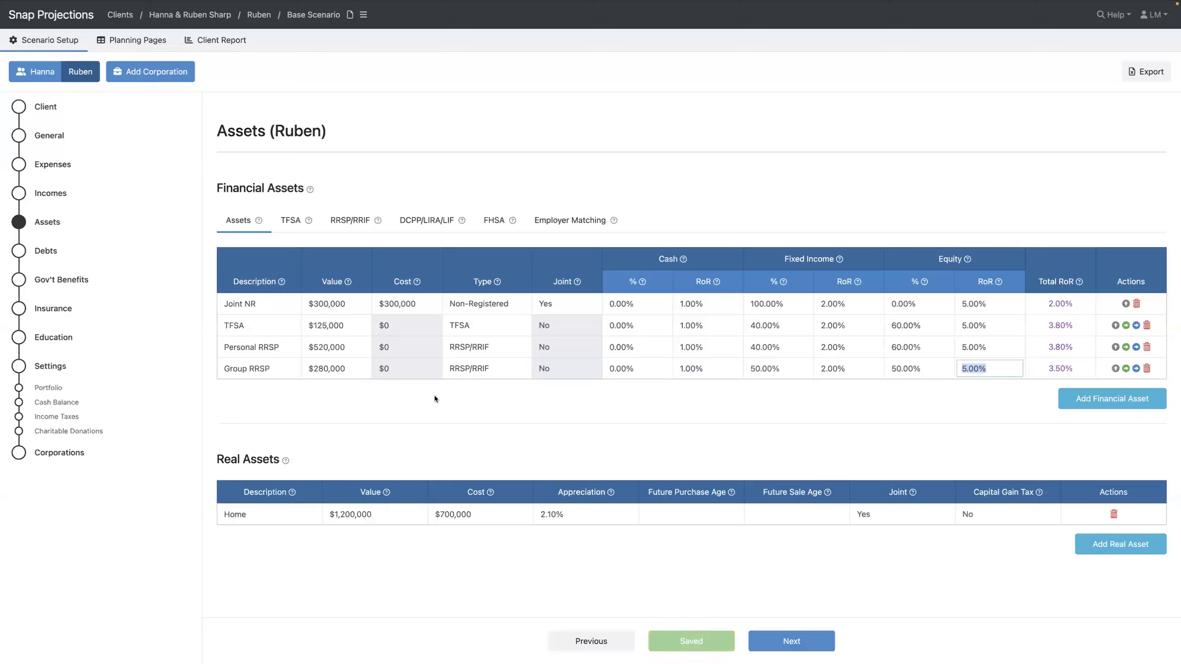
{"action": "left_click", "coordinate": [803, 411]}
Change the spouse's 2025 RRSP/RRIF contribution room from $21,600 to 50000
{"action": "left_click", "coordinate": [289, 221]}
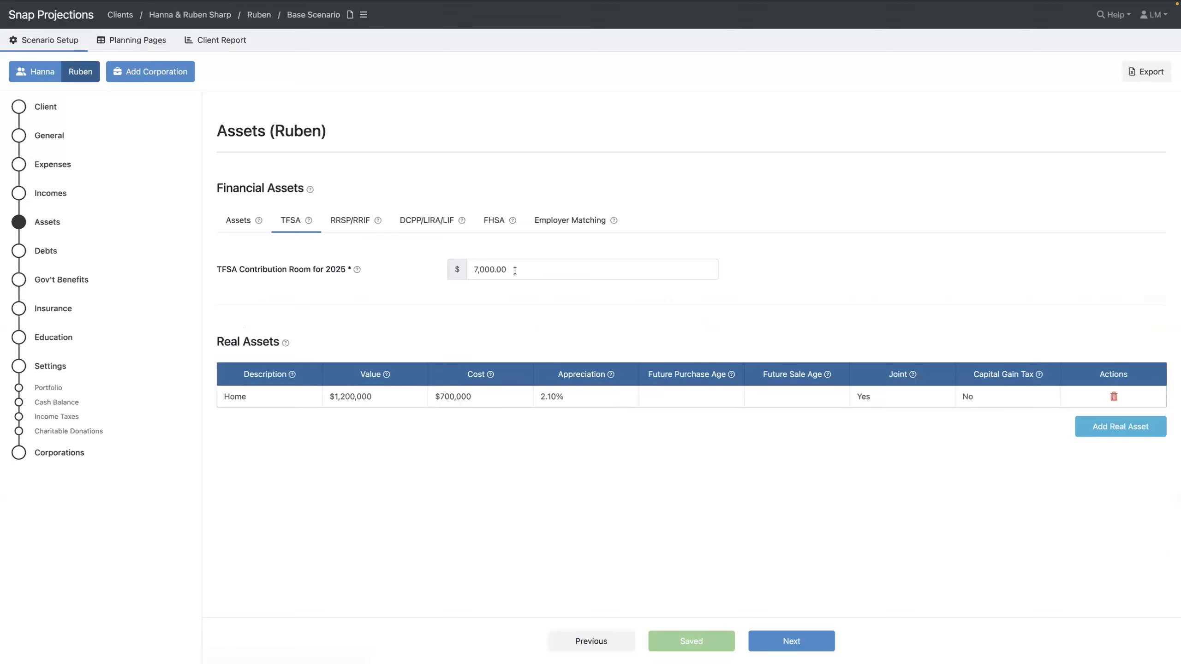
{"action": "left_click", "coordinate": [350, 223]}
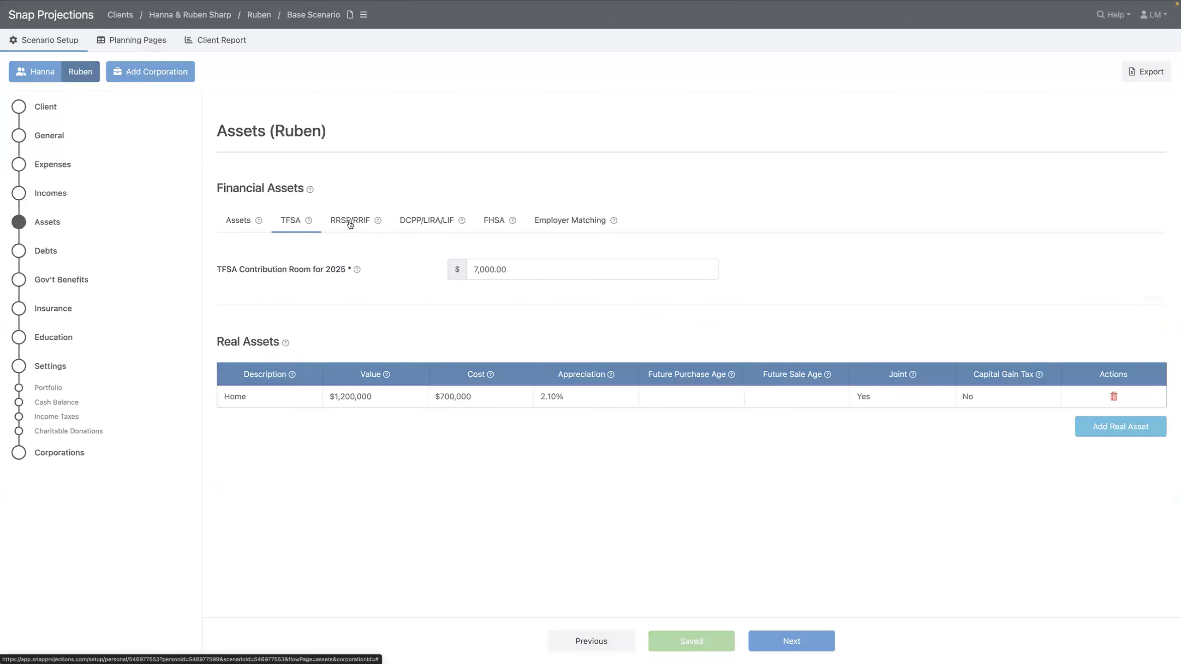
{"action": "left_click", "coordinate": [545, 270]}
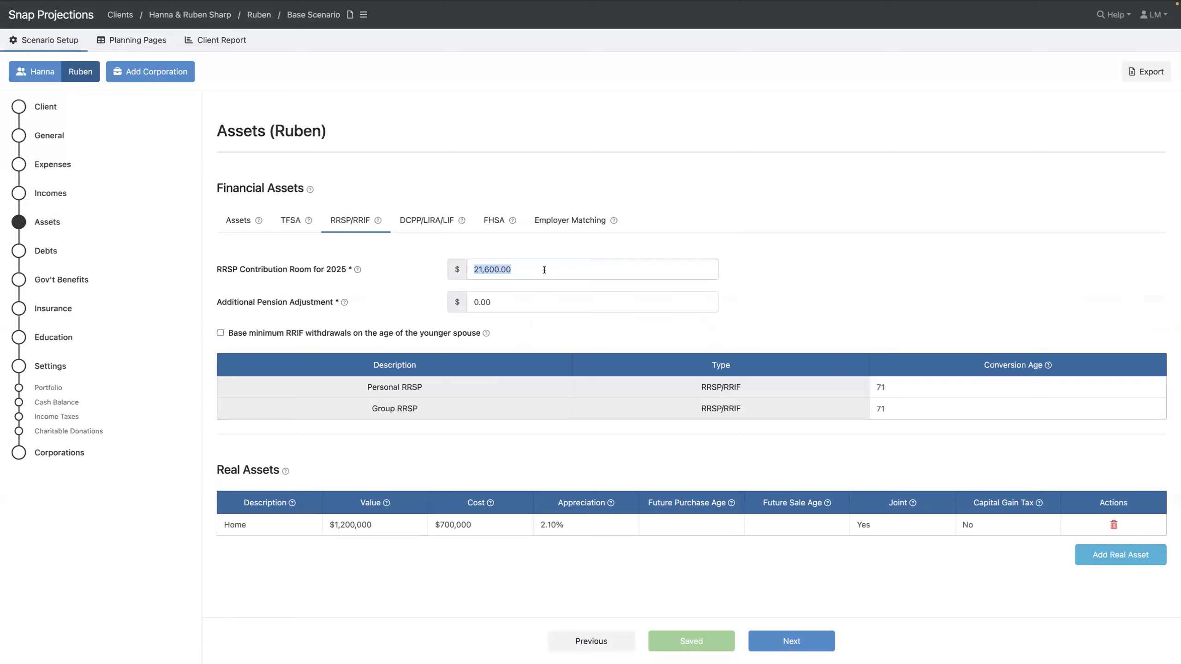
{"action": "type", "text": "50000"}
{"action": "key", "text": "Tab"}
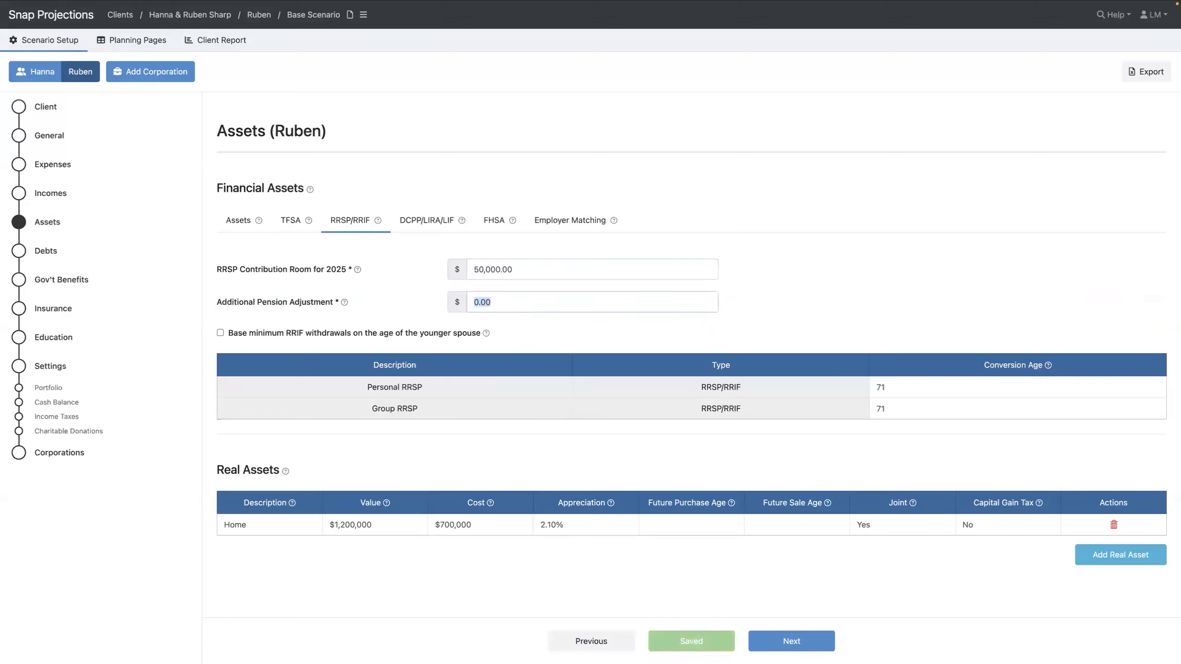
Tie Group RRSP matching to Employment Income with 5% employee and 5% employer contributions
{"action": "left_click", "coordinate": [579, 224]}
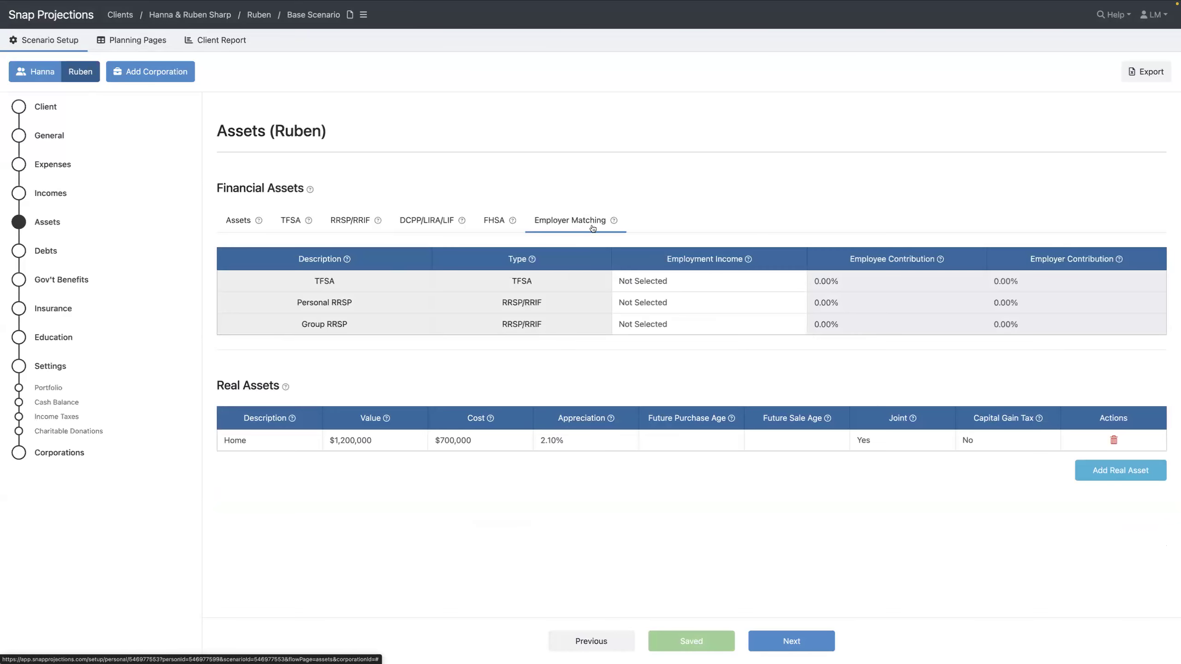
{"action": "left_click", "coordinate": [661, 332]}
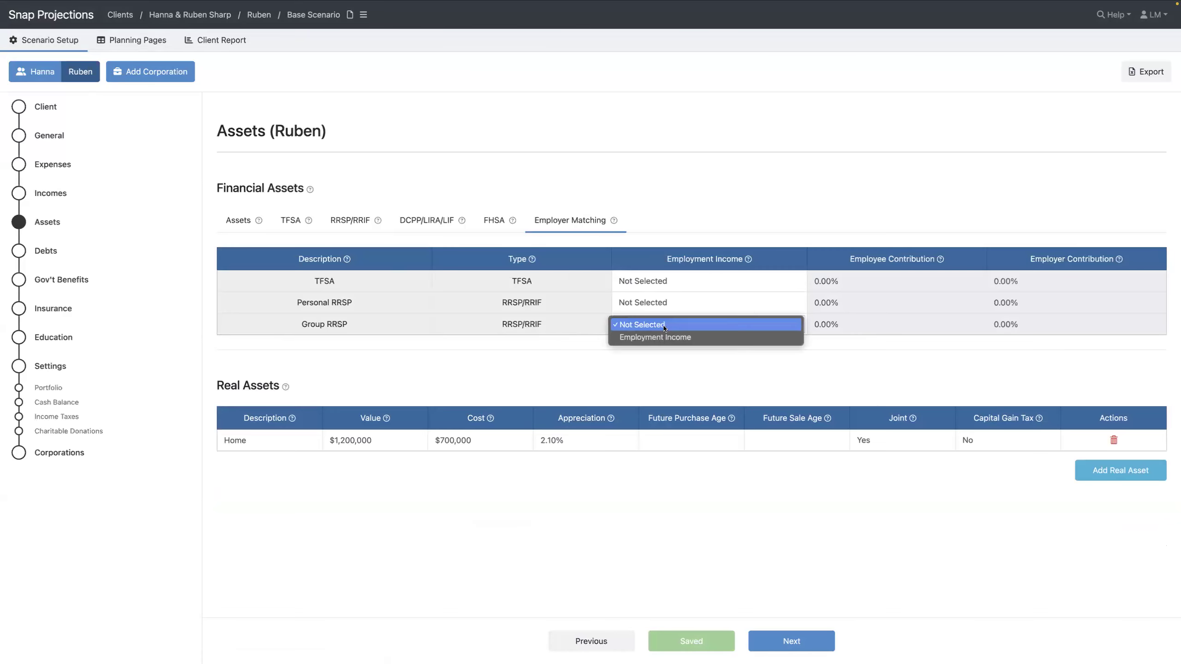
{"action": "left_click", "coordinate": [661, 338]}
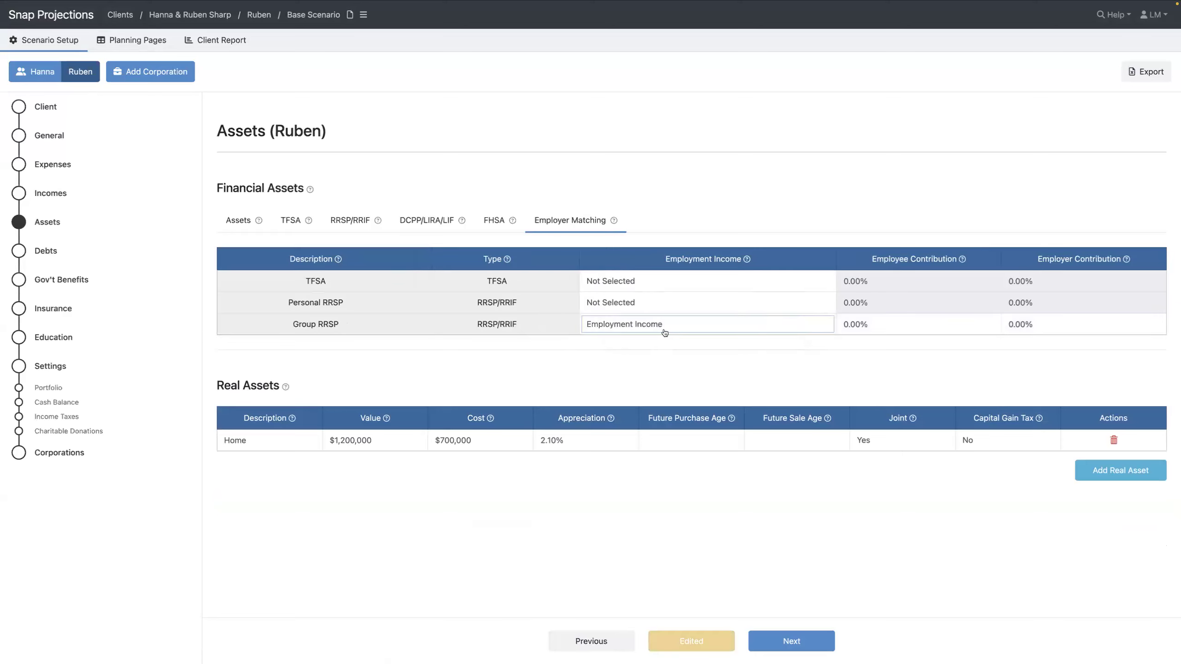
{"action": "left_click", "coordinate": [875, 323]}
{"action": "type", "text": "5"}
{"action": "key", "text": "Tab"}
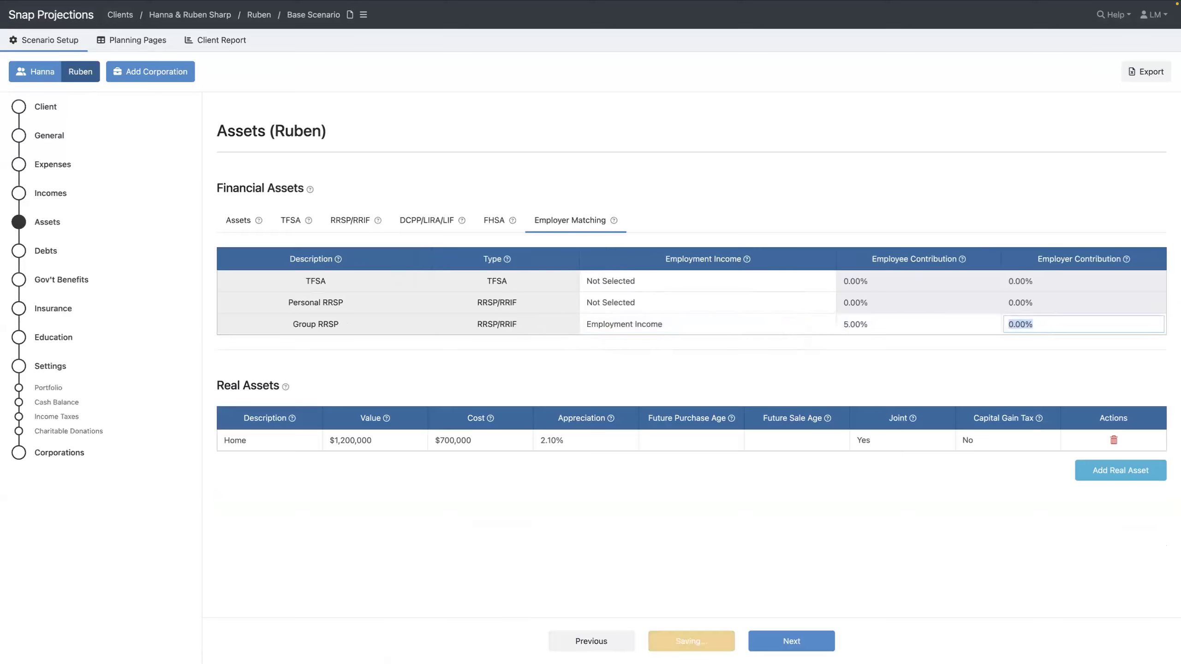
{"action": "type", "text": "5"}
{"action": "key", "text": "Tab"}
{"action": "left_click", "coordinate": [918, 366]}
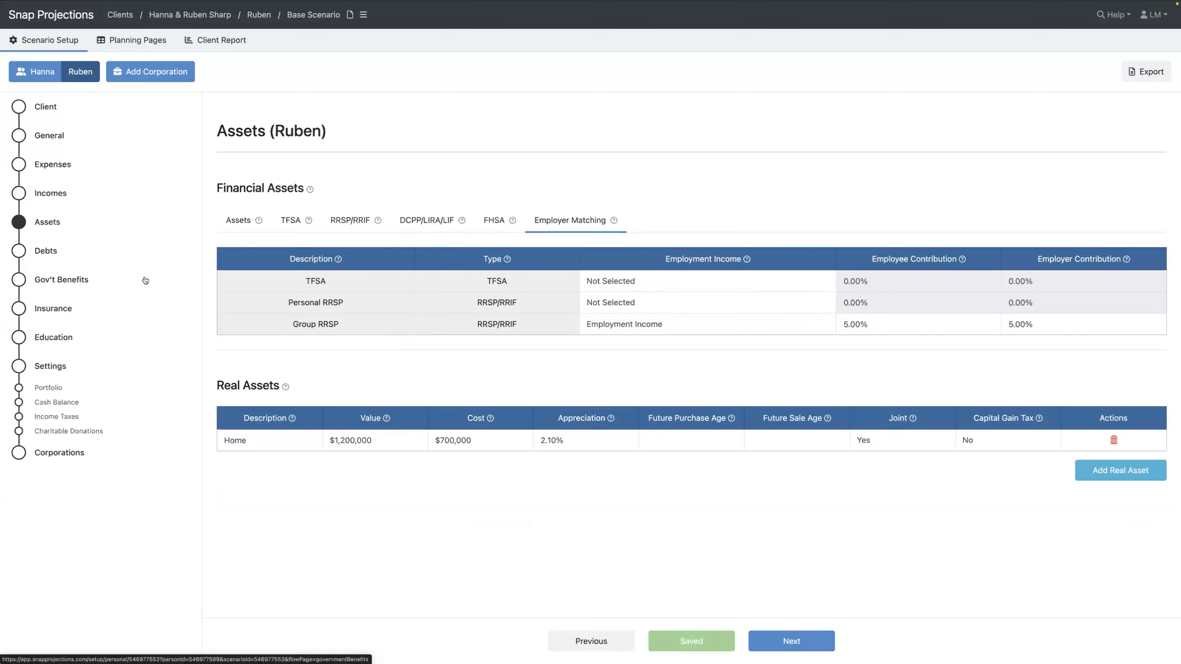
Add a new debt named Mortgage on the spouse's Debts page
{"action": "left_click", "coordinate": [50, 254]}
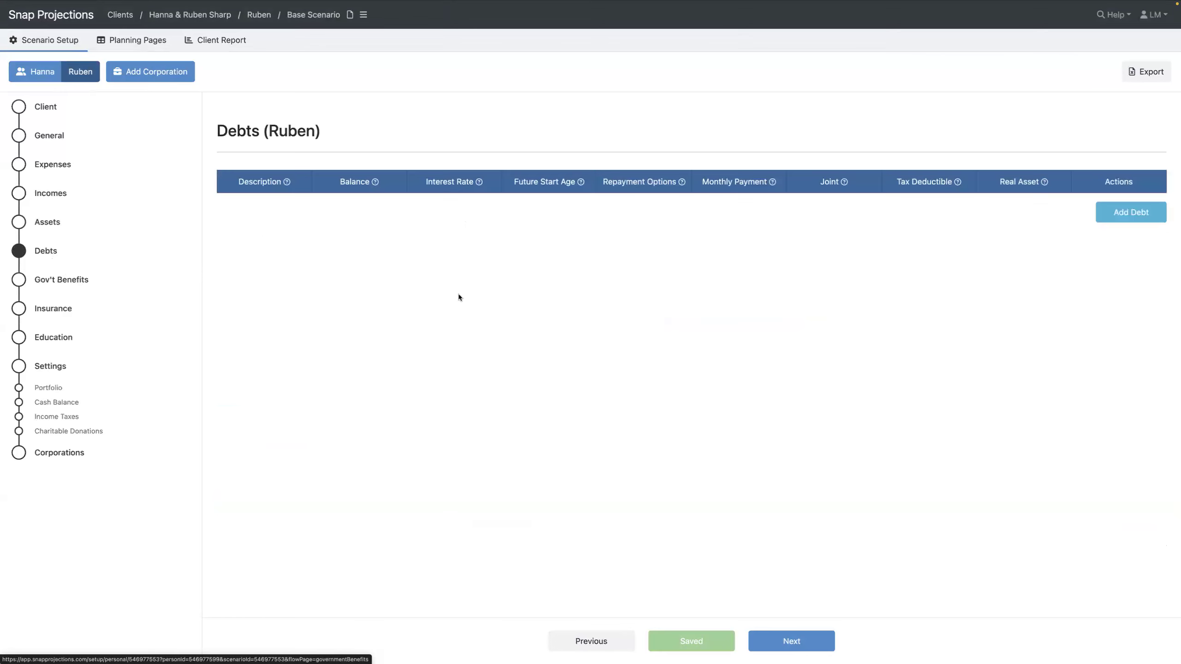
{"action": "left_click", "coordinate": [1113, 211]}
{"action": "left_click", "coordinate": [240, 205]}
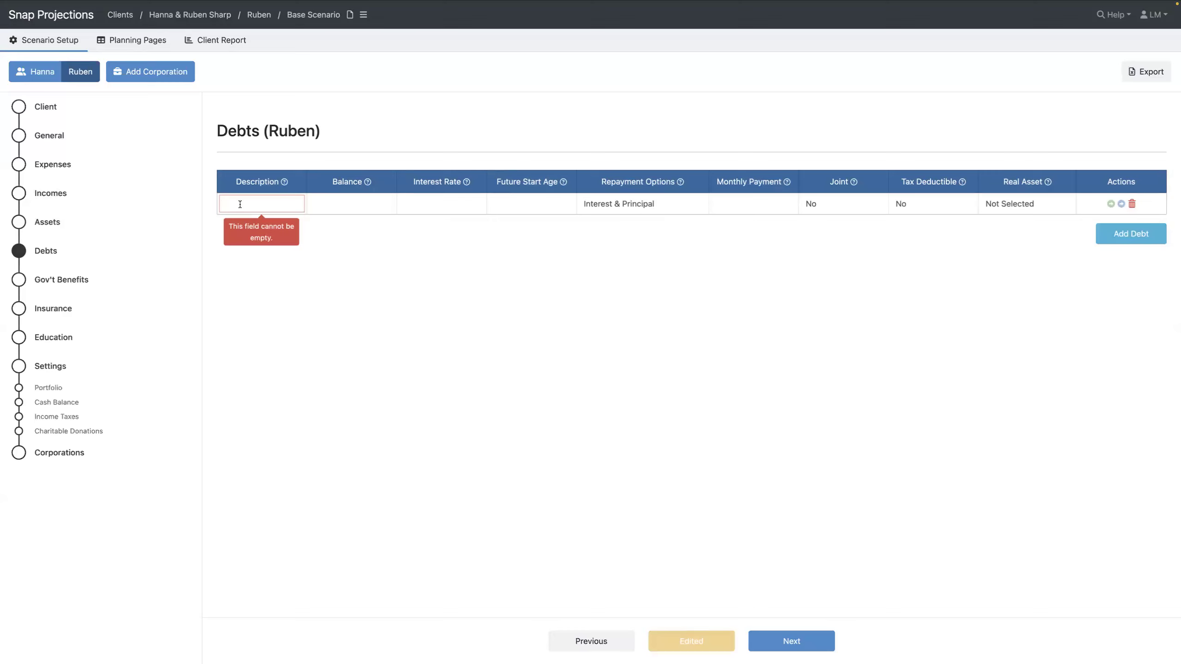
{"action": "type", "text": "Mortgage"}
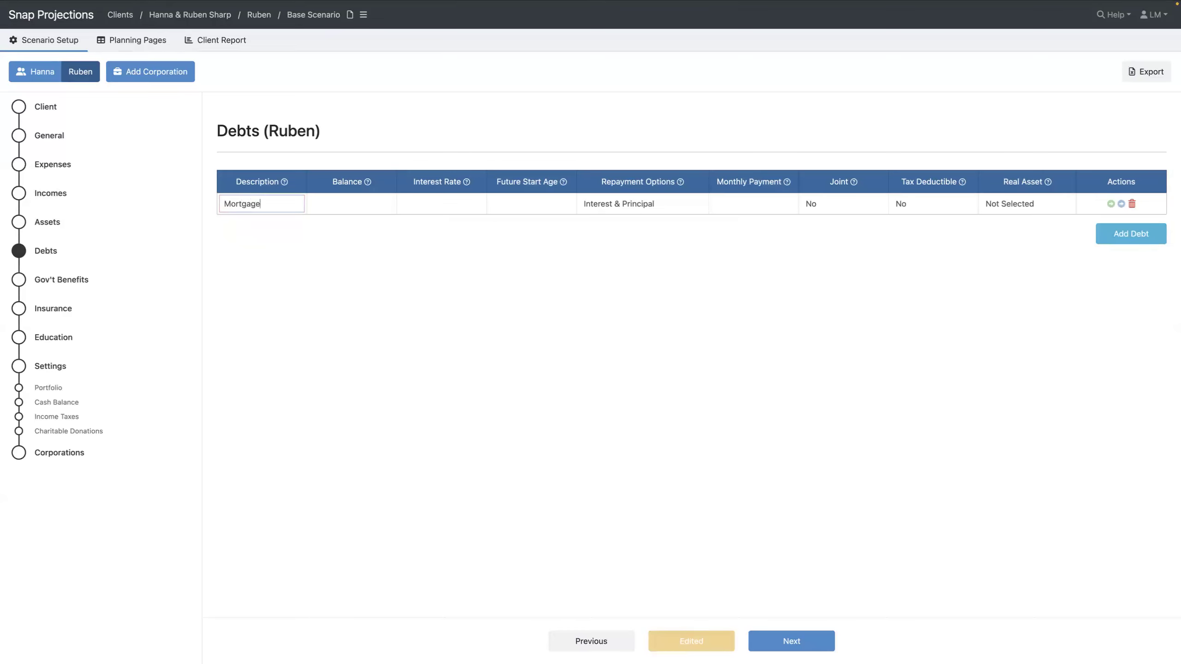
{"action": "key", "text": "Tab"}
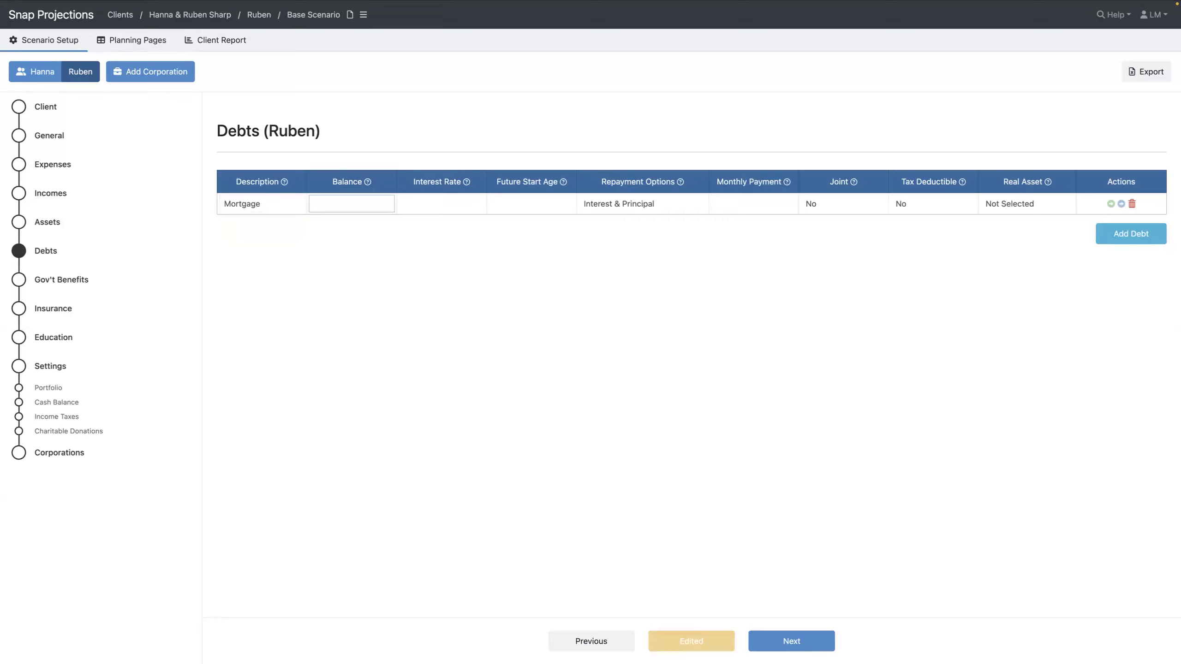
Give the Mortgage a $120,000 balance, 5% interest and $1,800 monthly payments, joint and tied to Home
{"action": "type", "text": "102"}
{"action": "type", "text": "2000"}
{"action": "type", "text": "0"}
{"action": "key", "text": "Tab"}
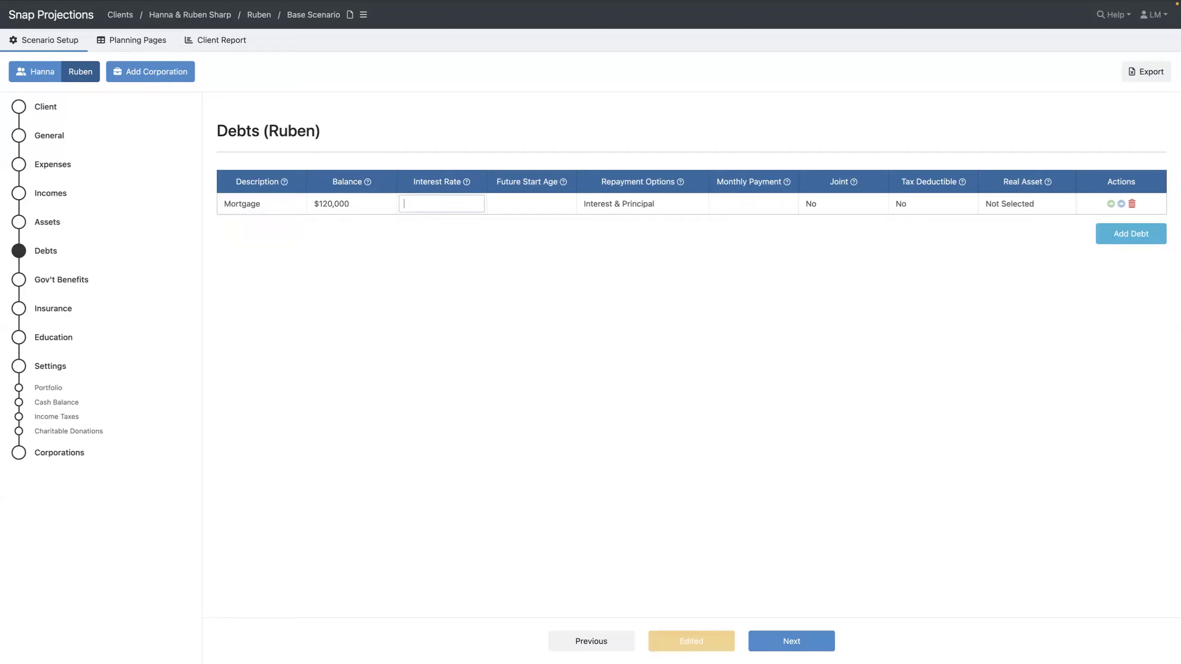
{"action": "type", "text": "5"}
{"action": "key", "text": "Tab"}
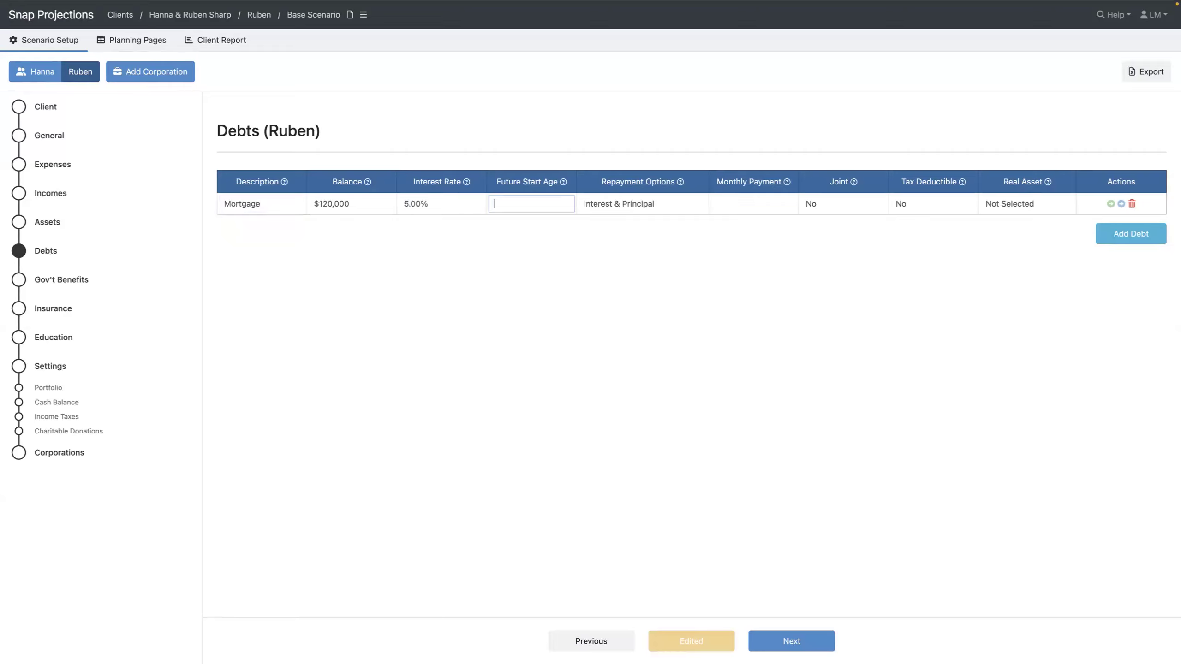
{"action": "key", "text": "Tab"}
{"action": "key", "text": "Tab"}
{"action": "type", "text": "1800"}
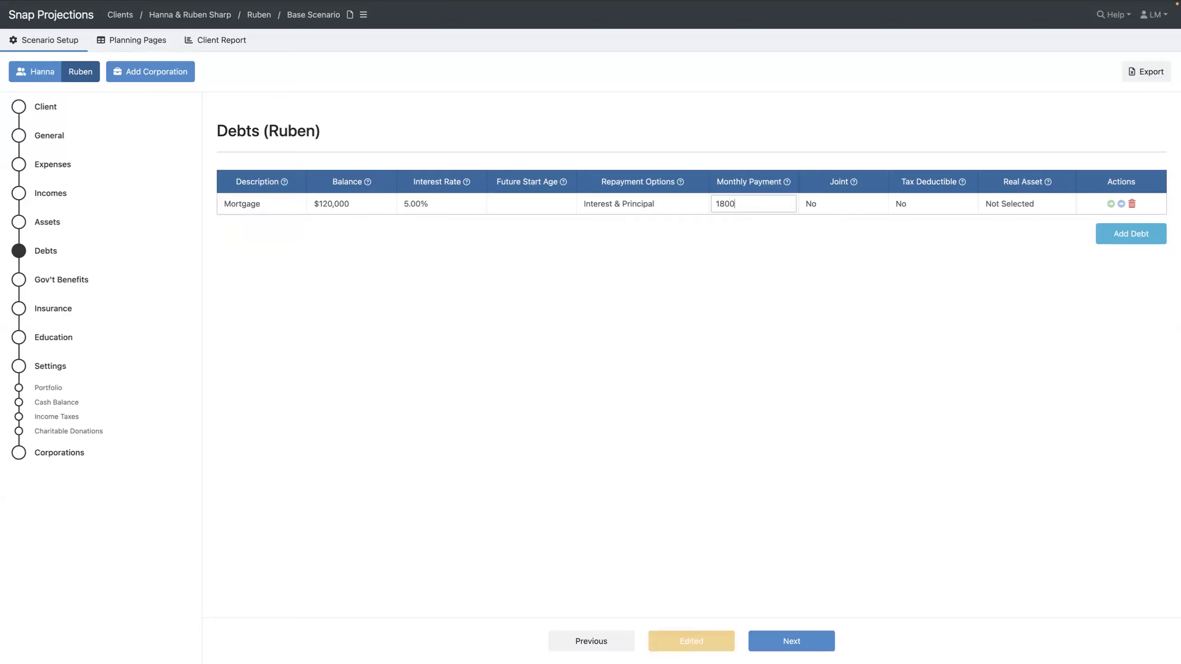
{"action": "key", "text": "Tab"}
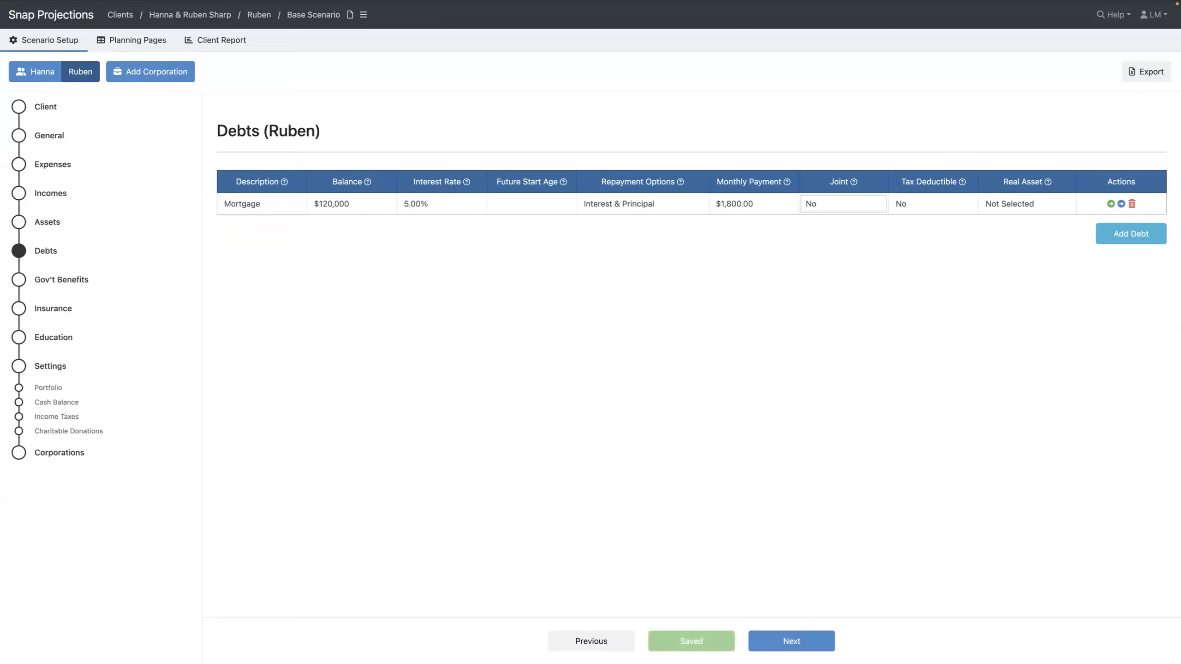
{"action": "key", "text": "Down"}
{"action": "key", "text": "Tab"}
{"action": "key", "text": "Tab"}
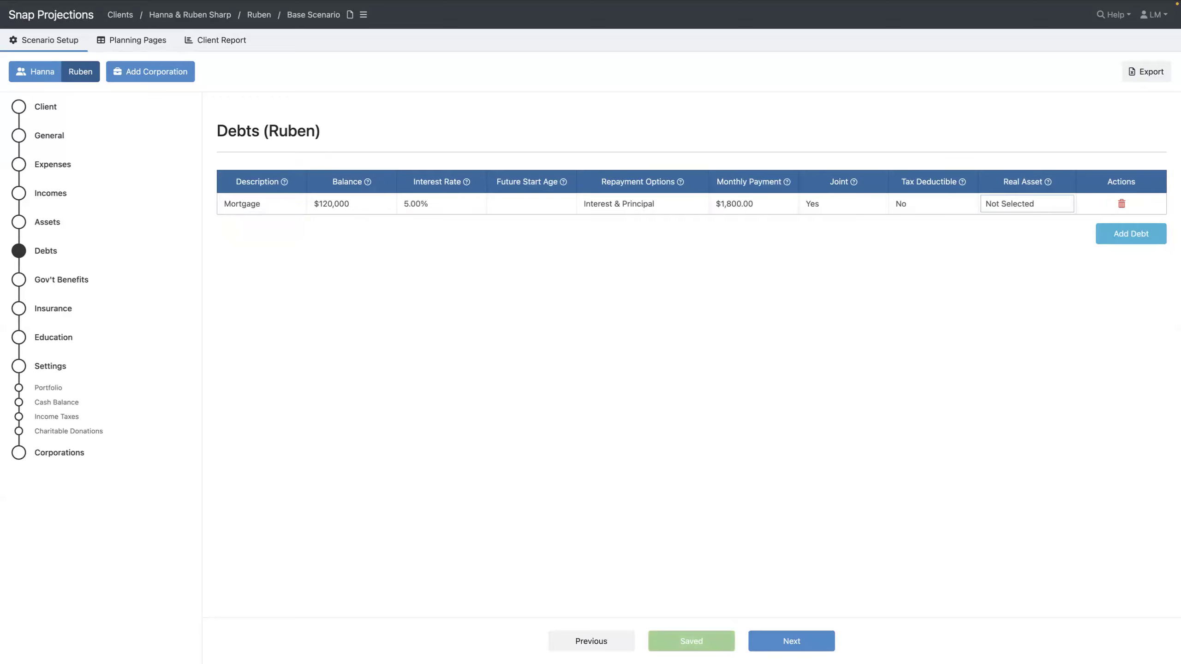
{"action": "left_click", "coordinate": [1037, 204]}
{"action": "left_click", "coordinate": [1030, 217]}
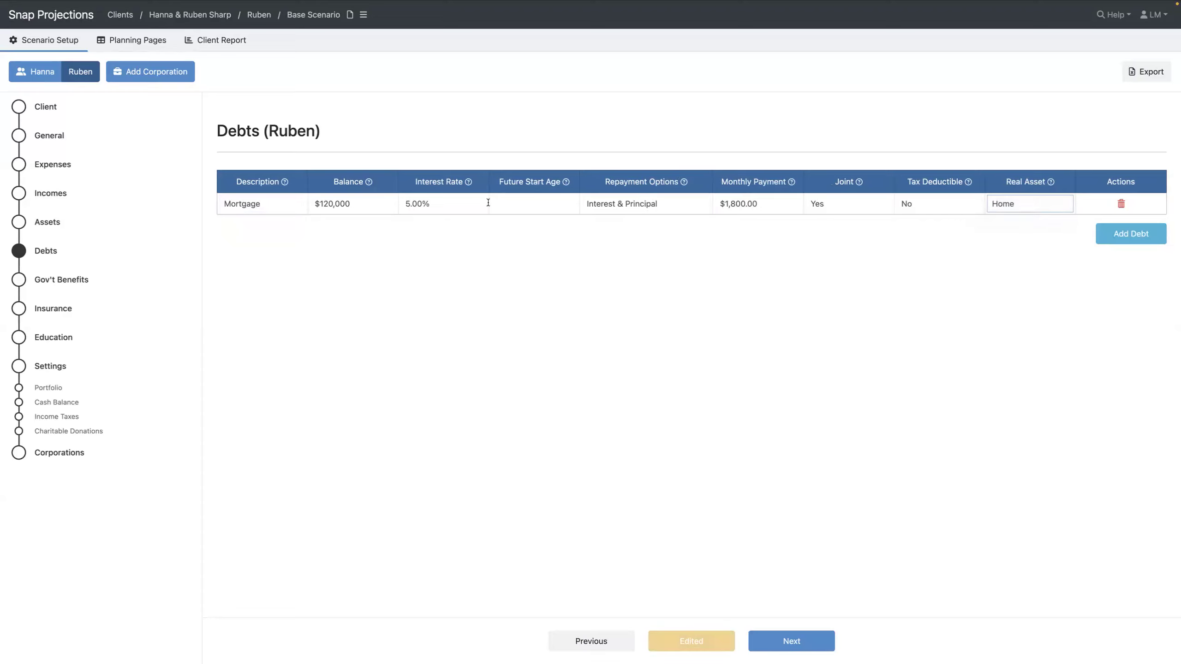
{"action": "mouse_move", "coordinate": [541, 211]}
Show Hanna's Gov't Benefits page with her CPP and OAS details
{"action": "left_click", "coordinate": [53, 279]}
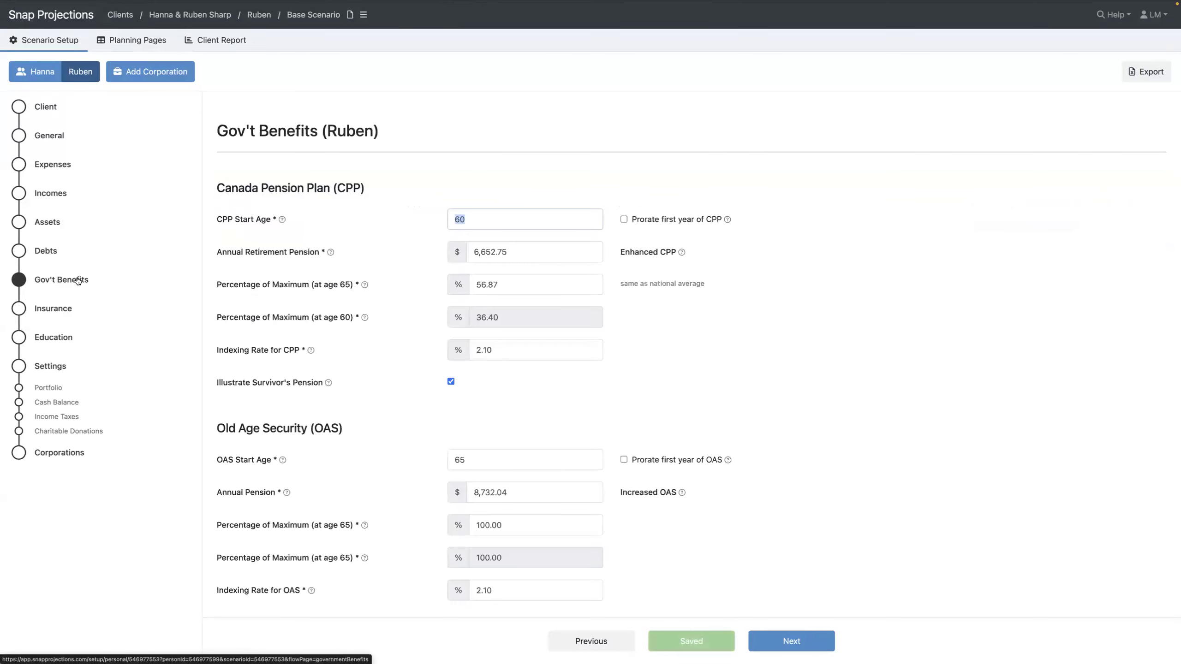
{"action": "left_click", "coordinate": [49, 76]}
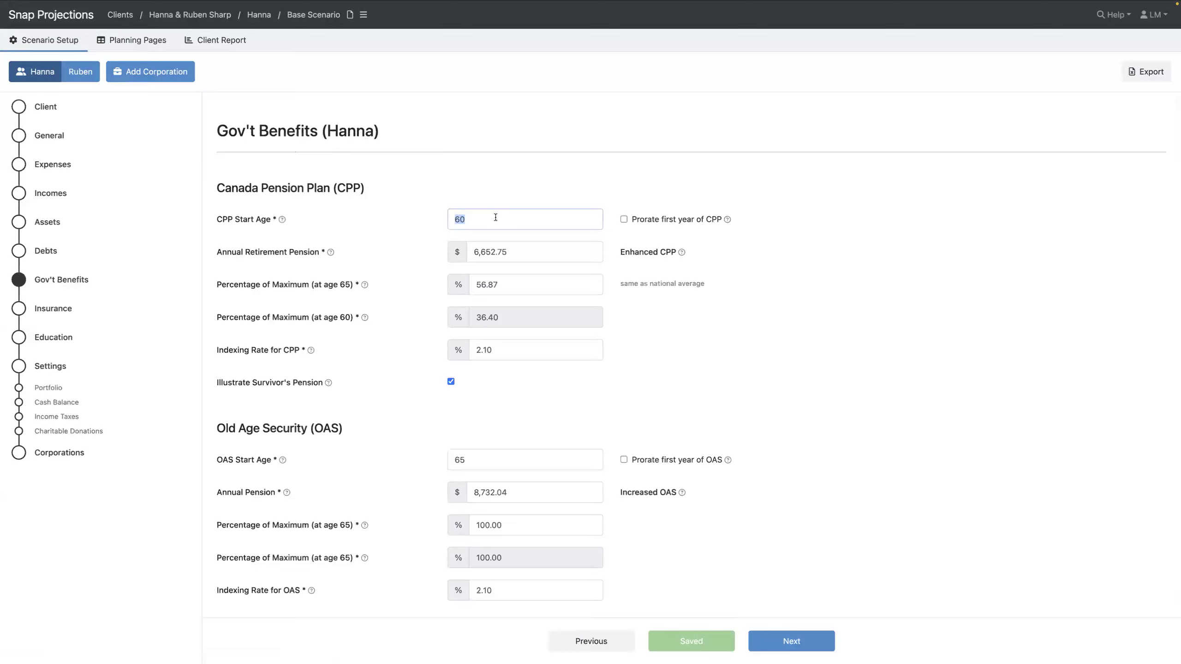
Set Hanna's CPP start age to 65 at 85% of maximum, giving a $16,456.07 pension
{"action": "type", "text": "65"}
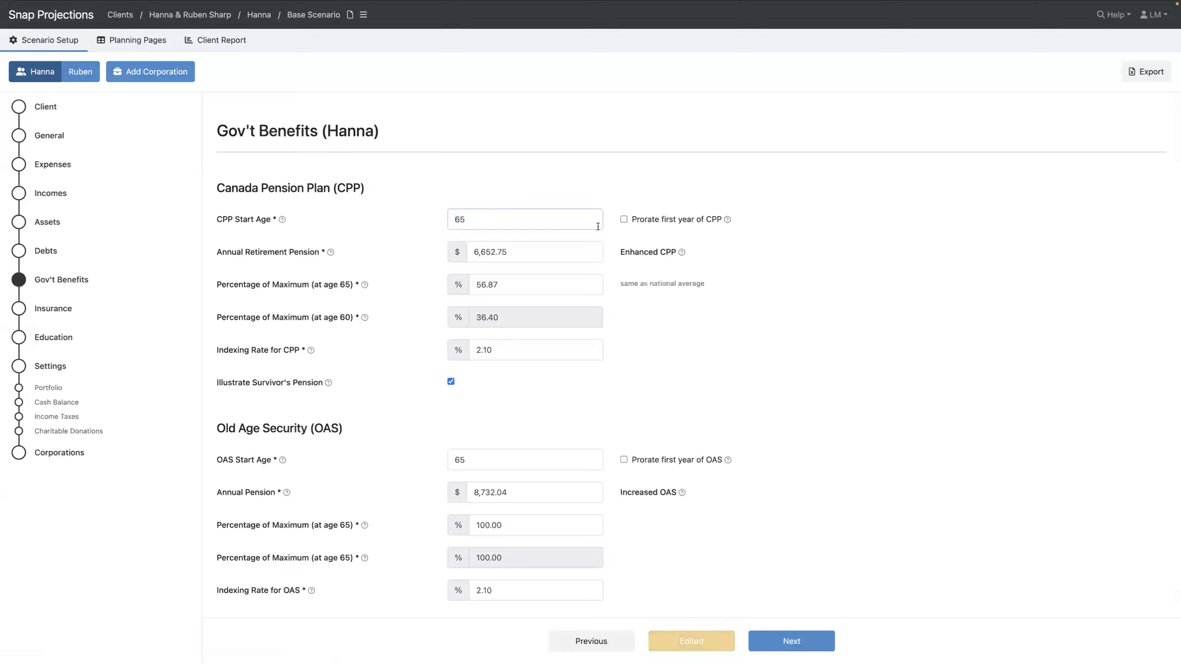
{"action": "left_click_drag", "start_coordinate": [523, 285], "coordinate": [418, 279]}
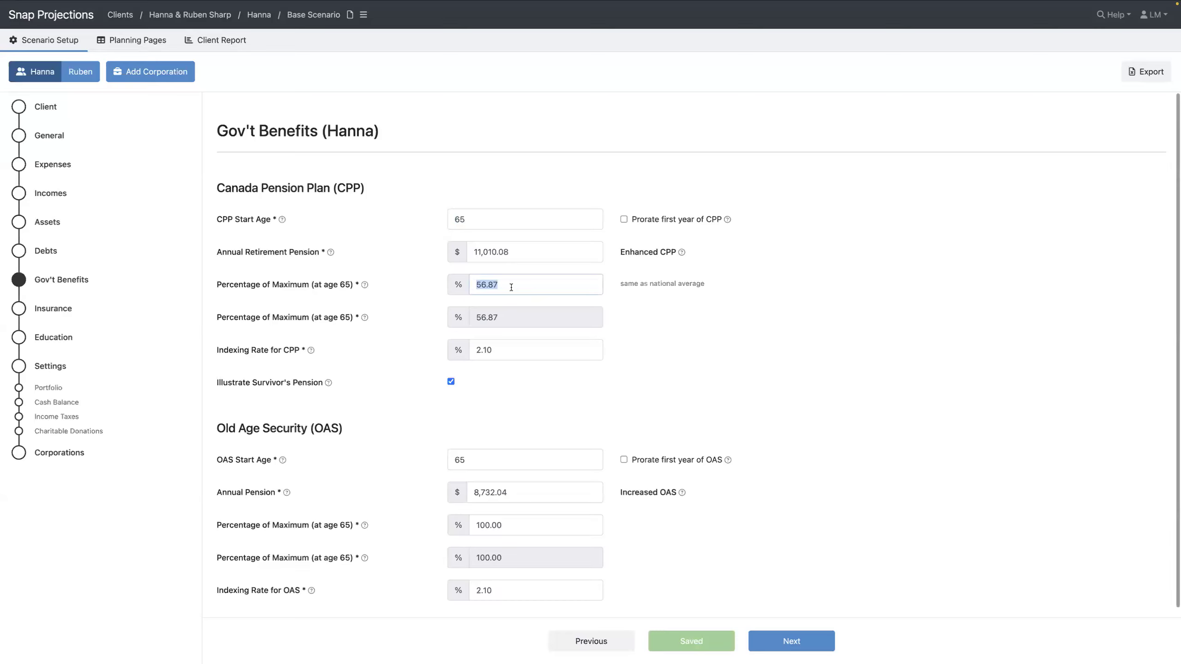
{"action": "left_click_drag", "start_coordinate": [620, 284], "coordinate": [721, 299]}
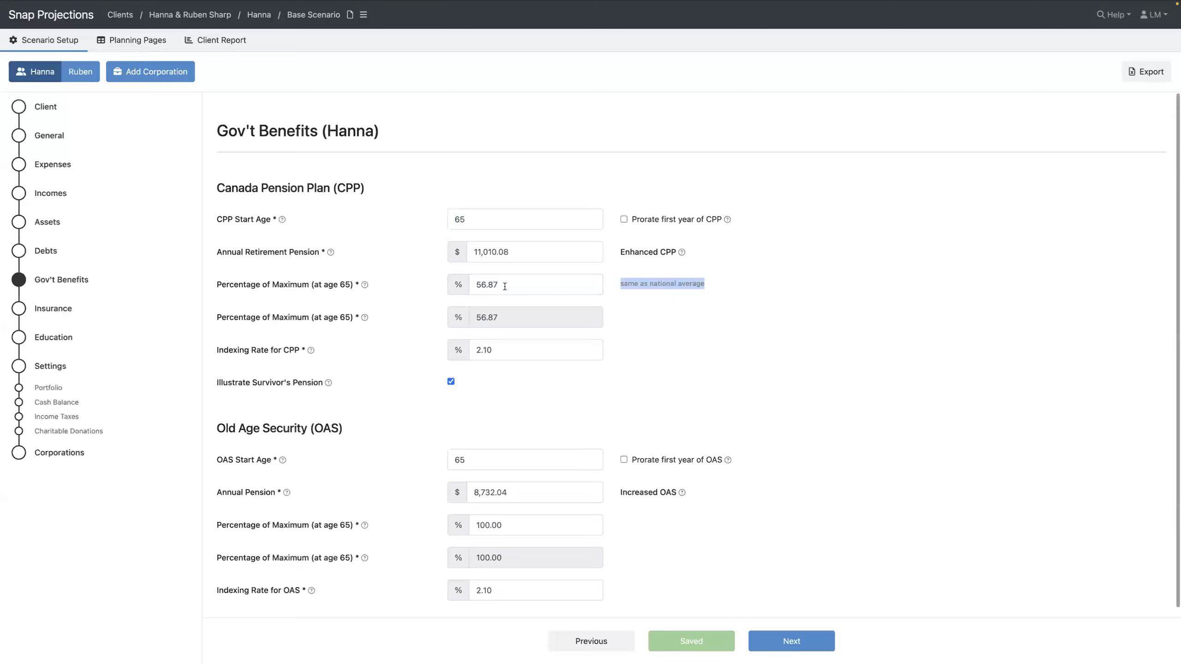
{"action": "double_click", "coordinate": [521, 257]}
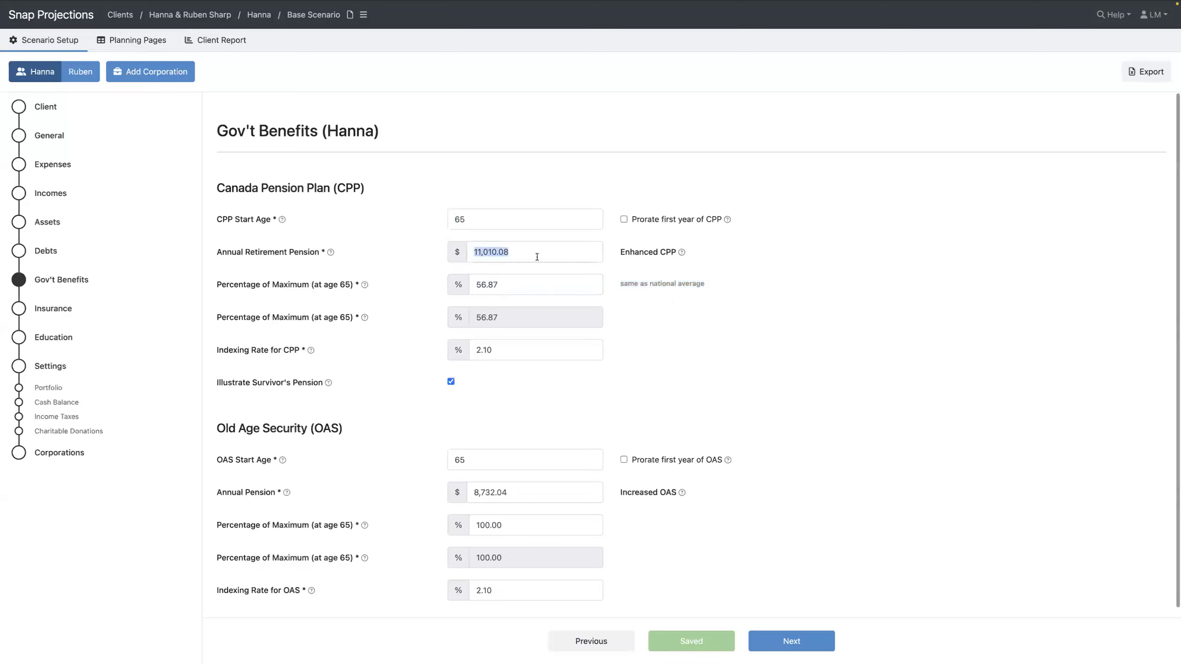
{"action": "double_click", "coordinate": [520, 284]}
{"action": "type", "text": "85"}
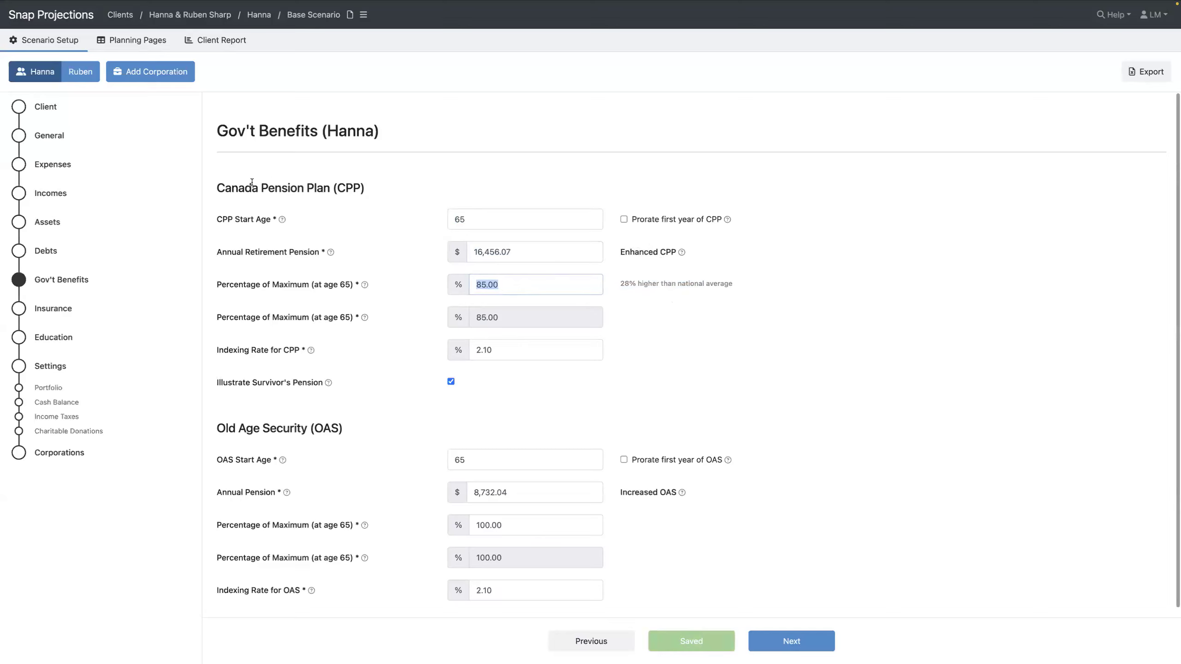
{"action": "left_click", "coordinate": [507, 459]}
{"action": "left_click", "coordinate": [521, 526]}
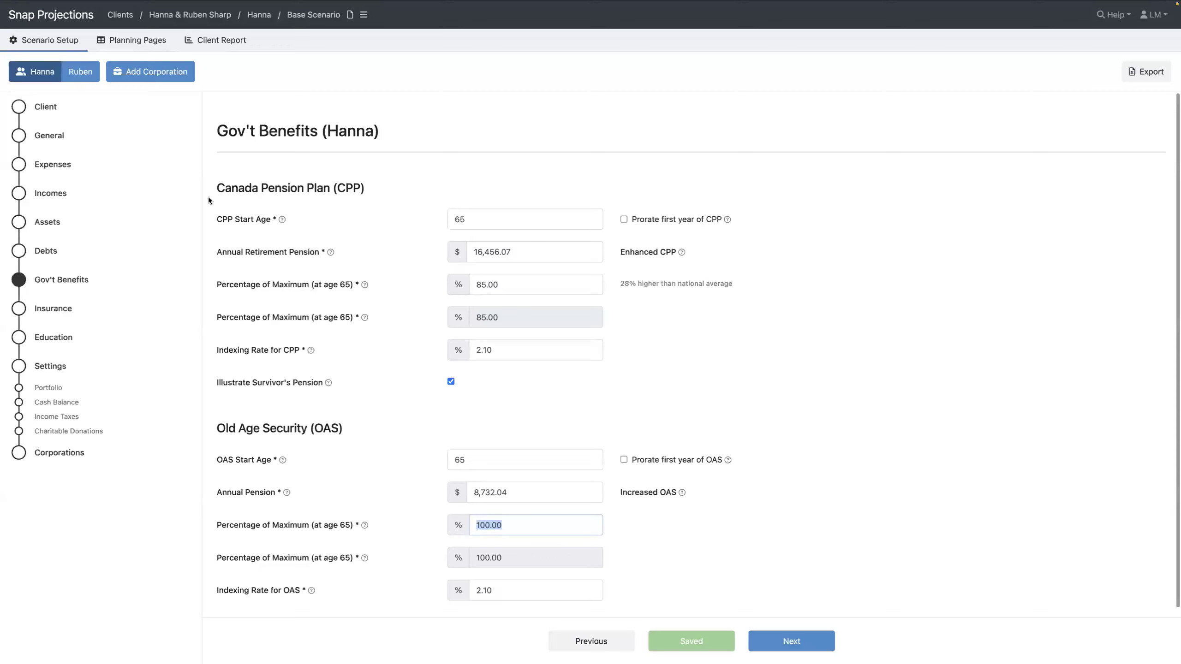
Set Ruben's CPP start age to 65 with 85% of maximum
{"action": "left_click", "coordinate": [80, 71]}
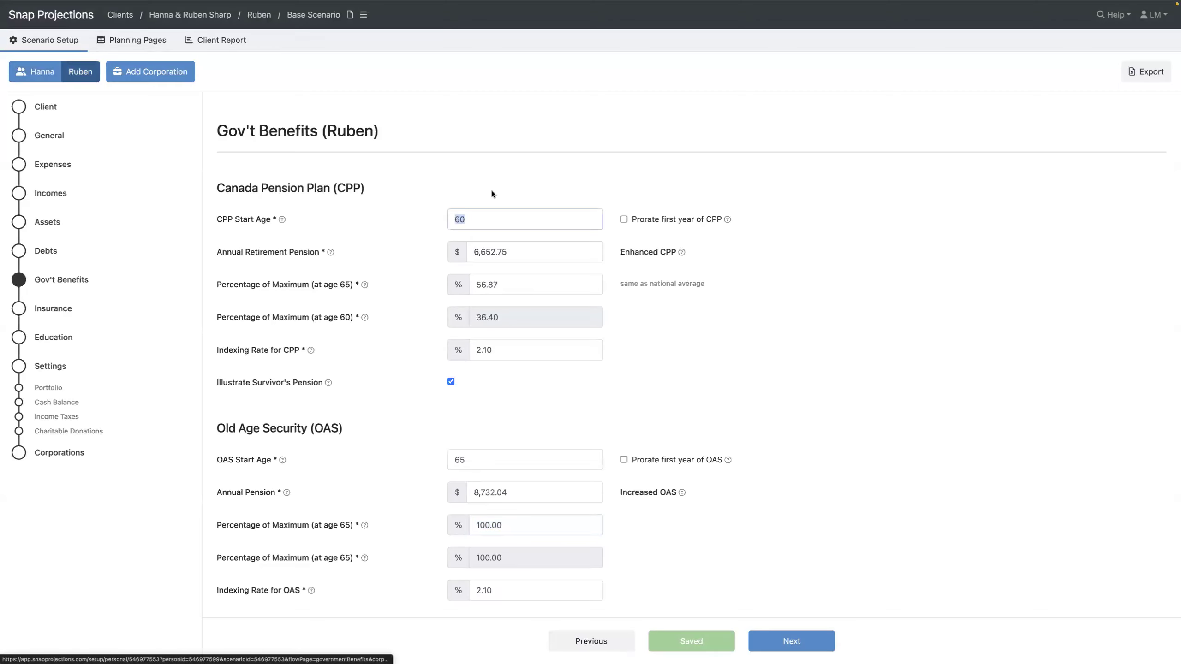
{"action": "type", "text": "65"}
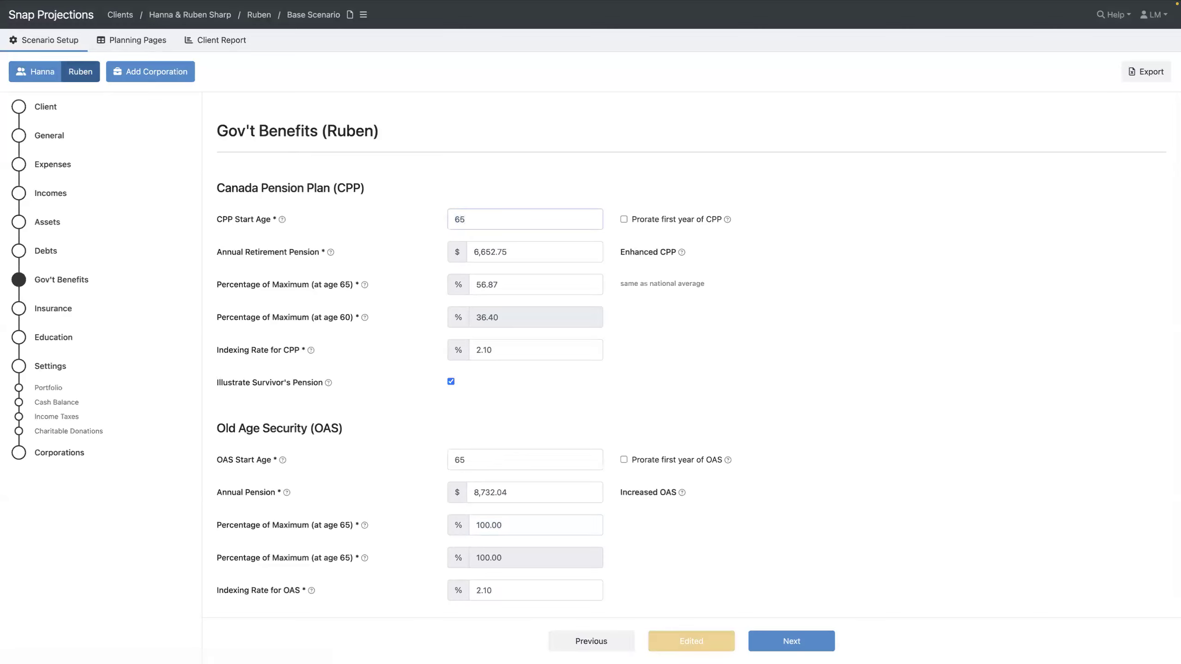
{"action": "key", "text": "Tab"}
{"action": "left_click", "coordinate": [522, 285]}
{"action": "type", "text": "85"}
{"action": "key", "text": "Tab"}
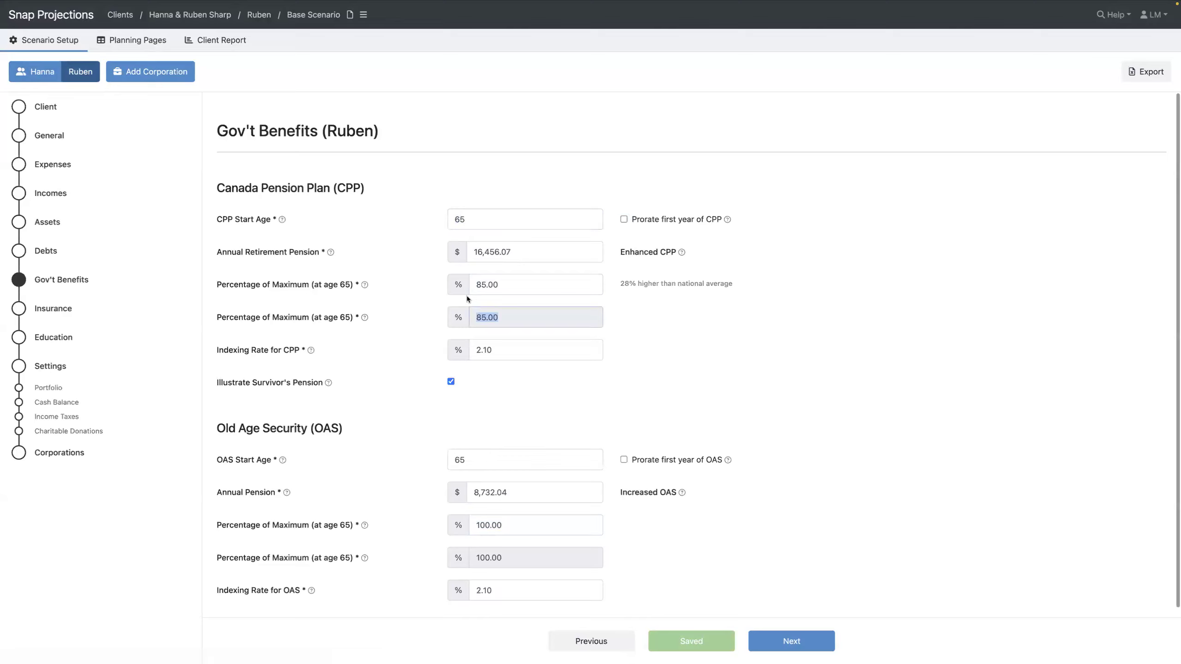
{"action": "left_click", "coordinate": [676, 324]}
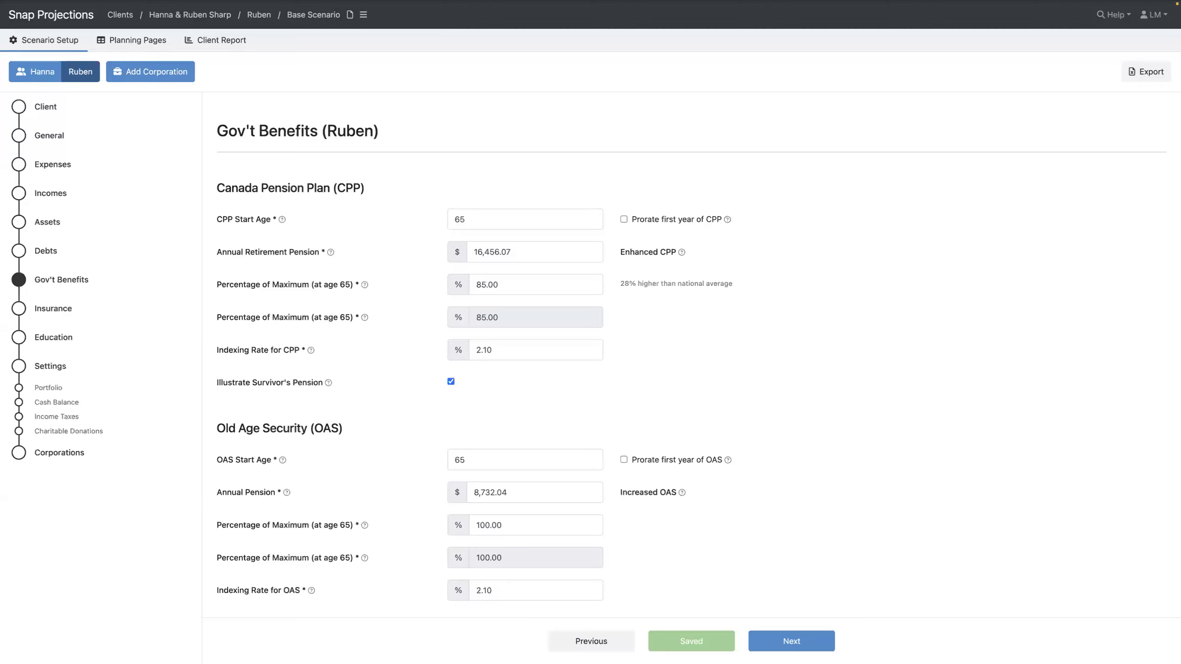
Enable charitable donations for Hanna, leaving the 2025–2029 unclaimed amounts at 0
{"action": "left_click", "coordinate": [75, 432]}
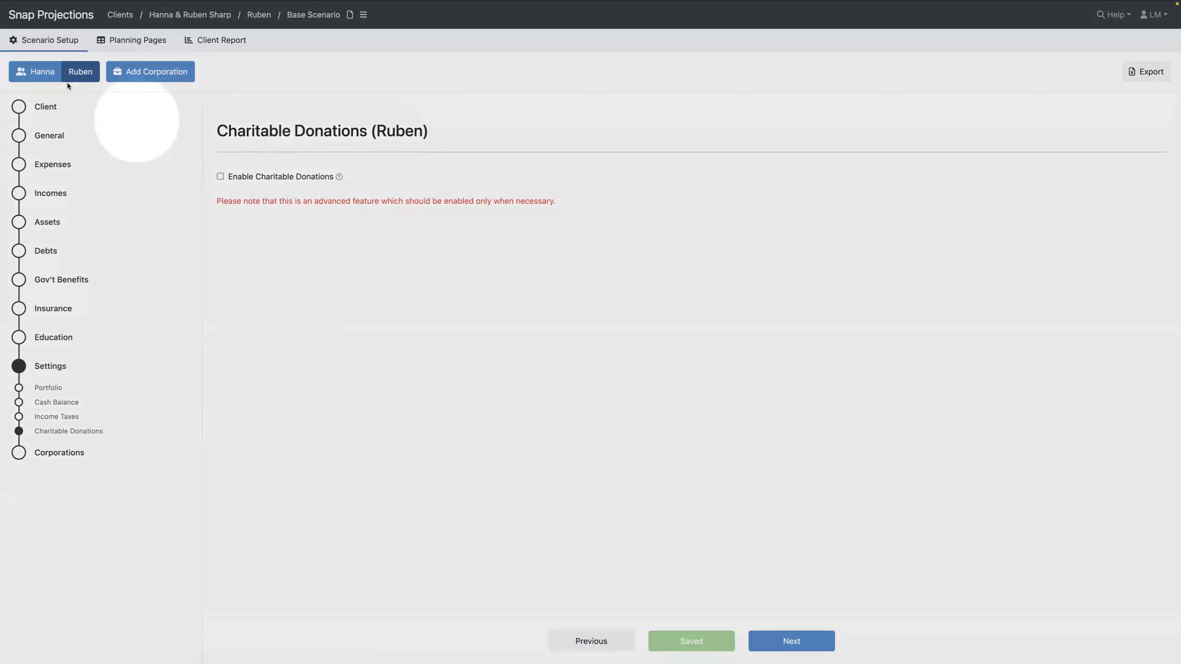
{"action": "left_click", "coordinate": [42, 72]}
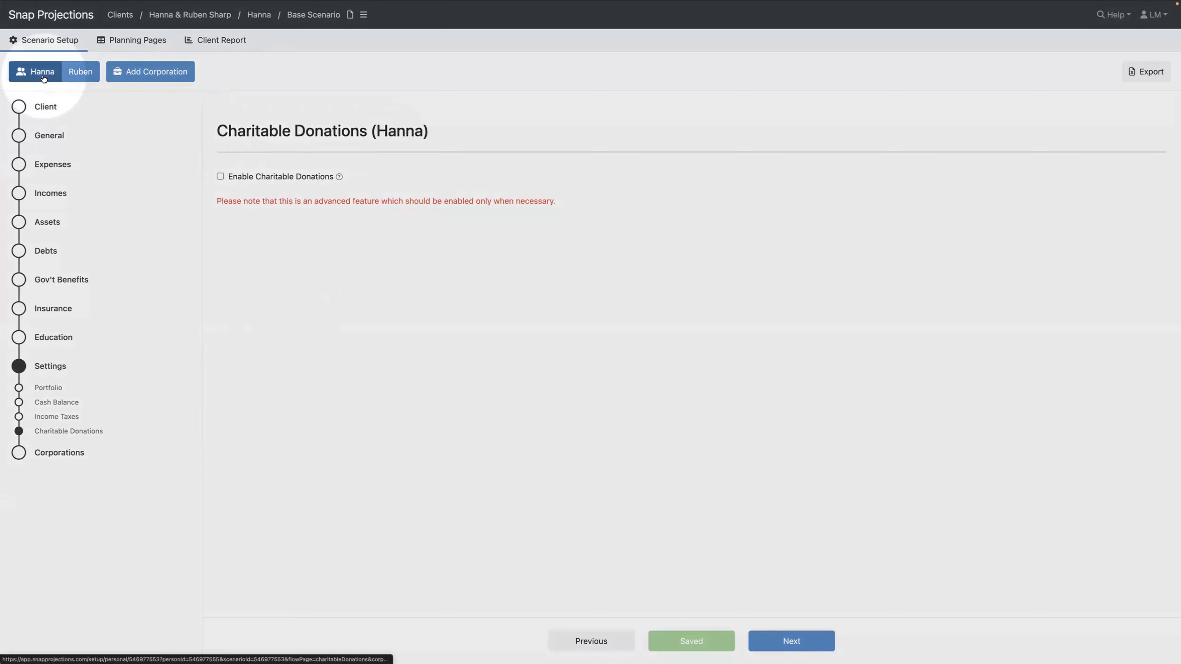
{"action": "left_click", "coordinate": [220, 177]}
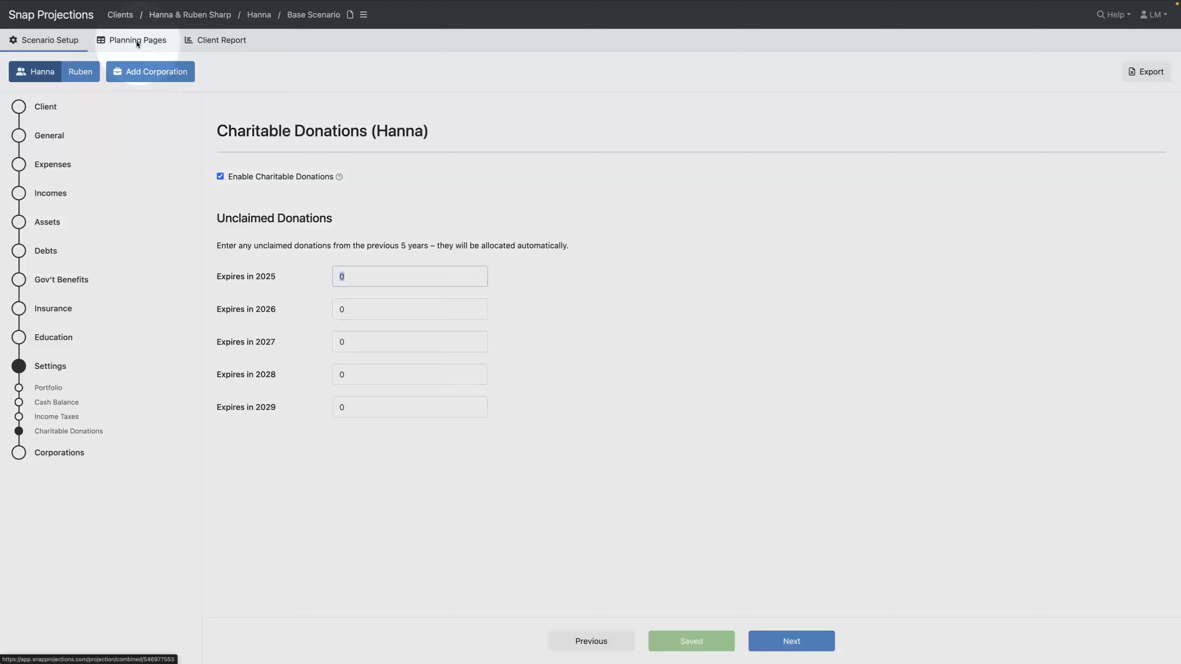
{"action": "left_click", "coordinate": [137, 44]}
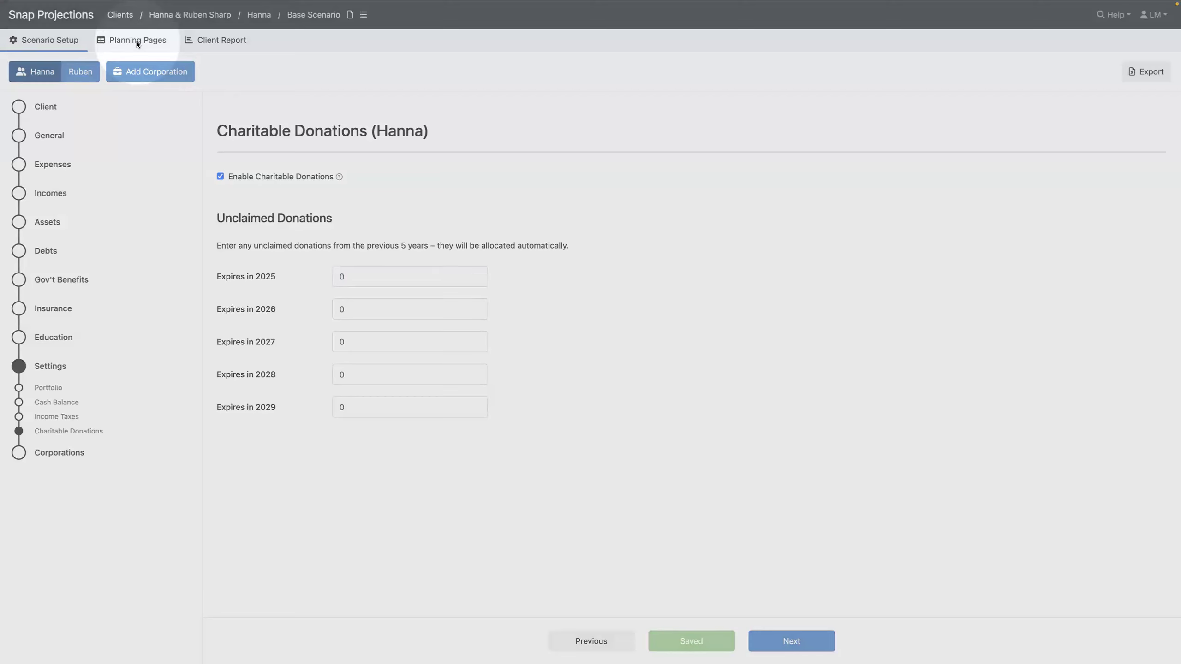
Show the Combined year-by-year projection table in Planning Pages
{"action": "left_click", "coordinate": [138, 44]}
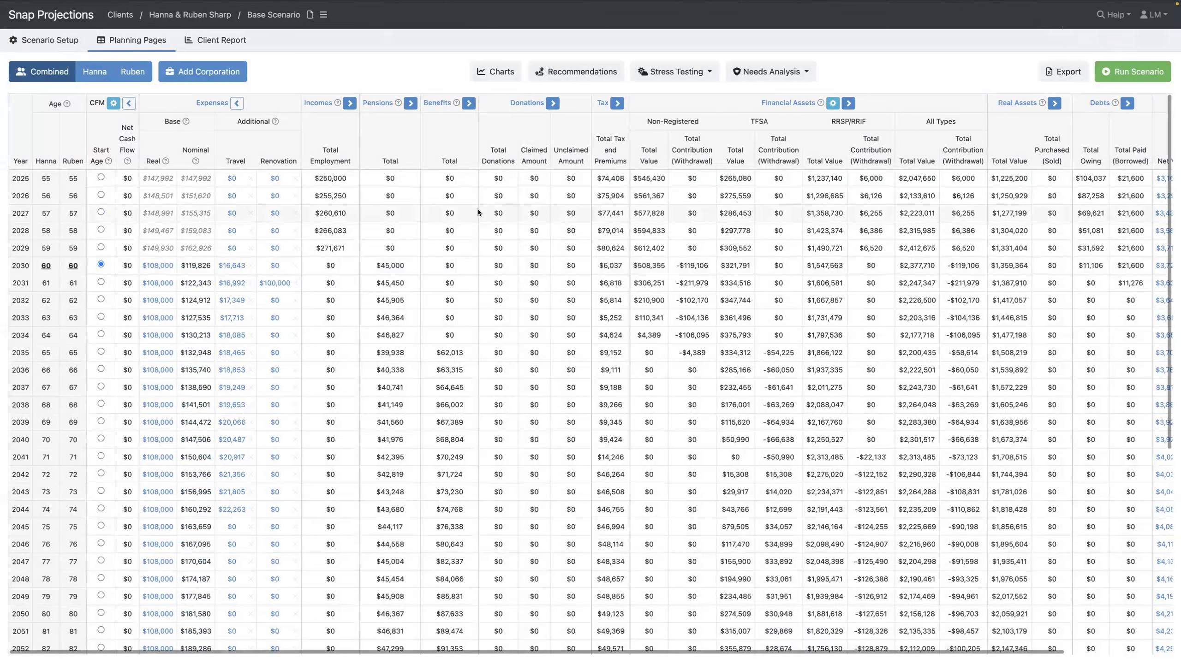
{"action": "left_click", "coordinate": [41, 74]}
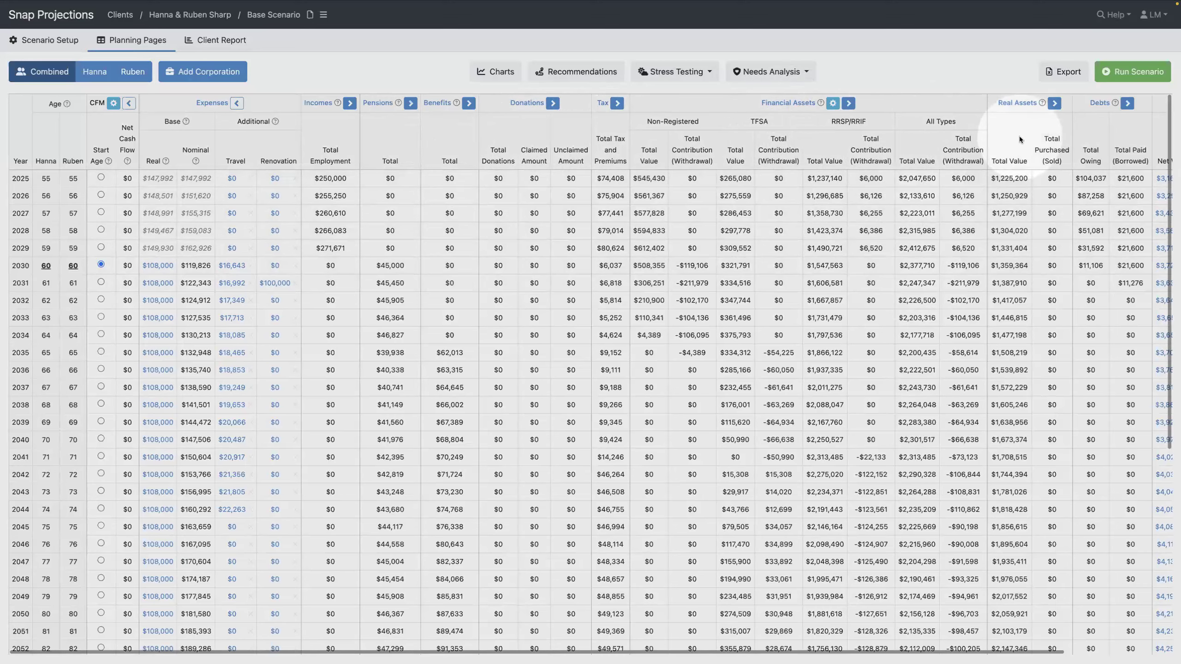
{"action": "scroll", "coordinate": [1020, 142], "scroll_direction": "right", "scroll_amount": 3}
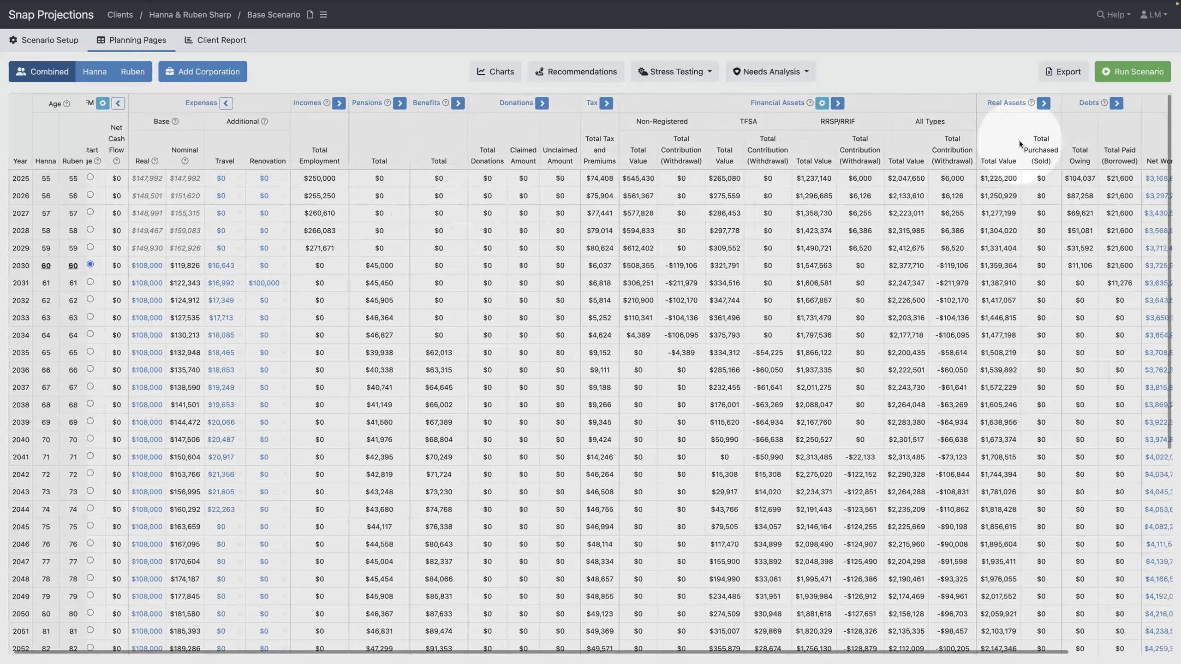
{"action": "scroll", "coordinate": [1019, 142], "scroll_direction": "right", "scroll_amount": 1}
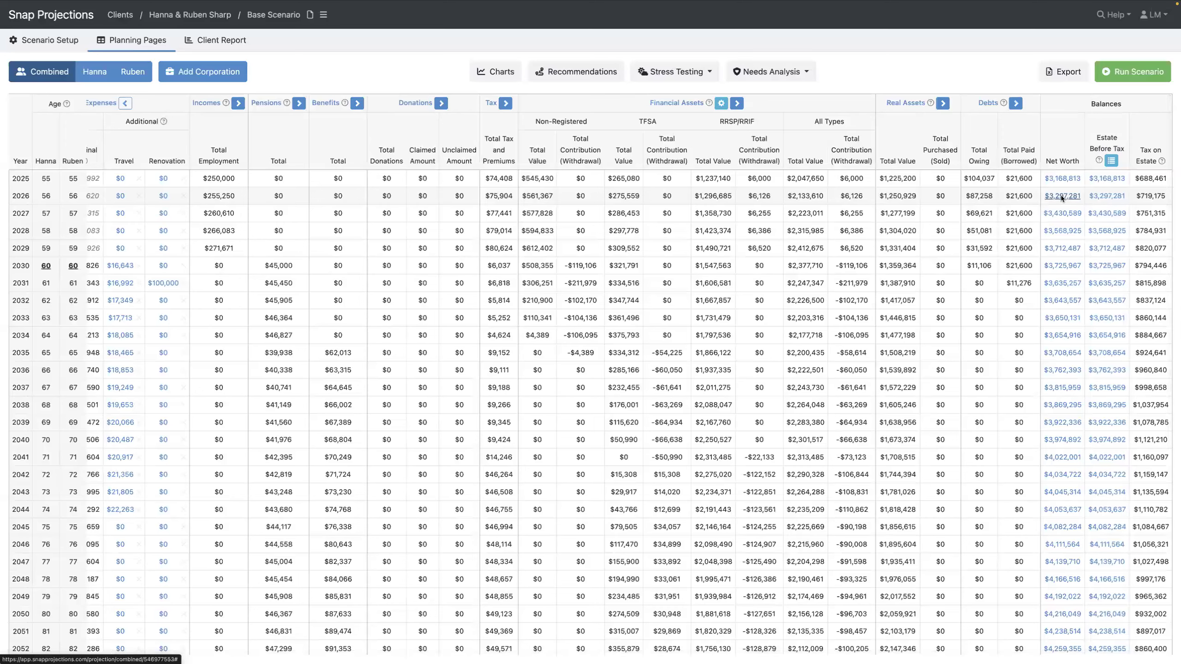
{"action": "left_click", "coordinate": [1111, 161]}
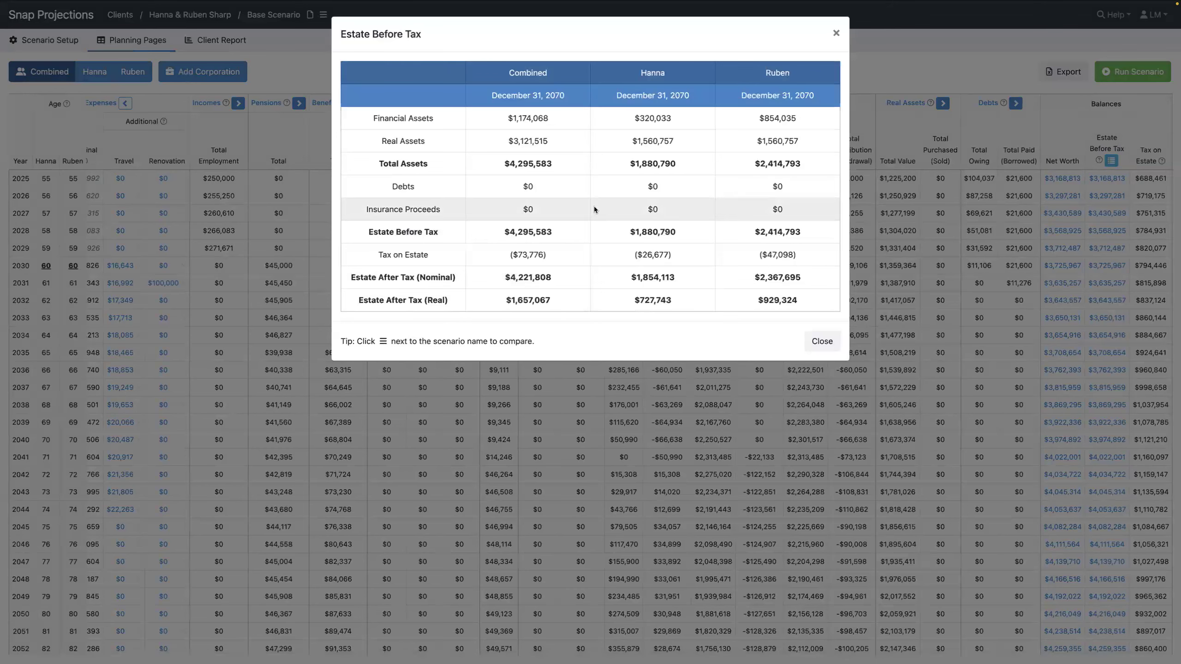
{"action": "left_click", "coordinate": [836, 34]}
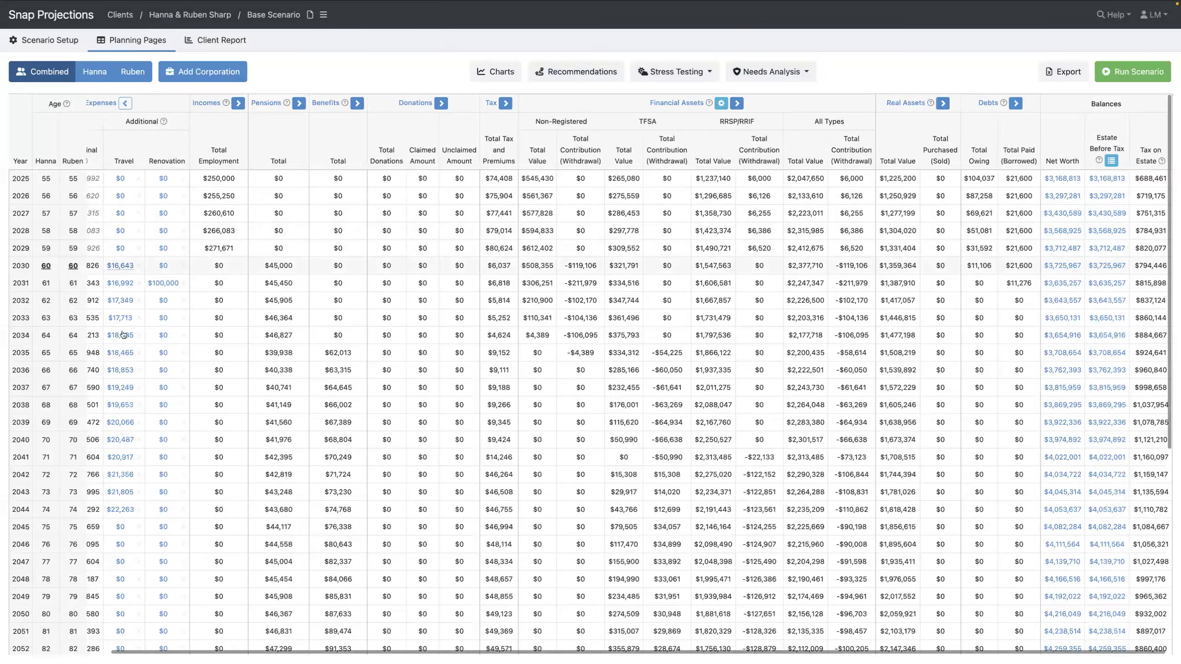
{"action": "left_click", "coordinate": [161, 284]}
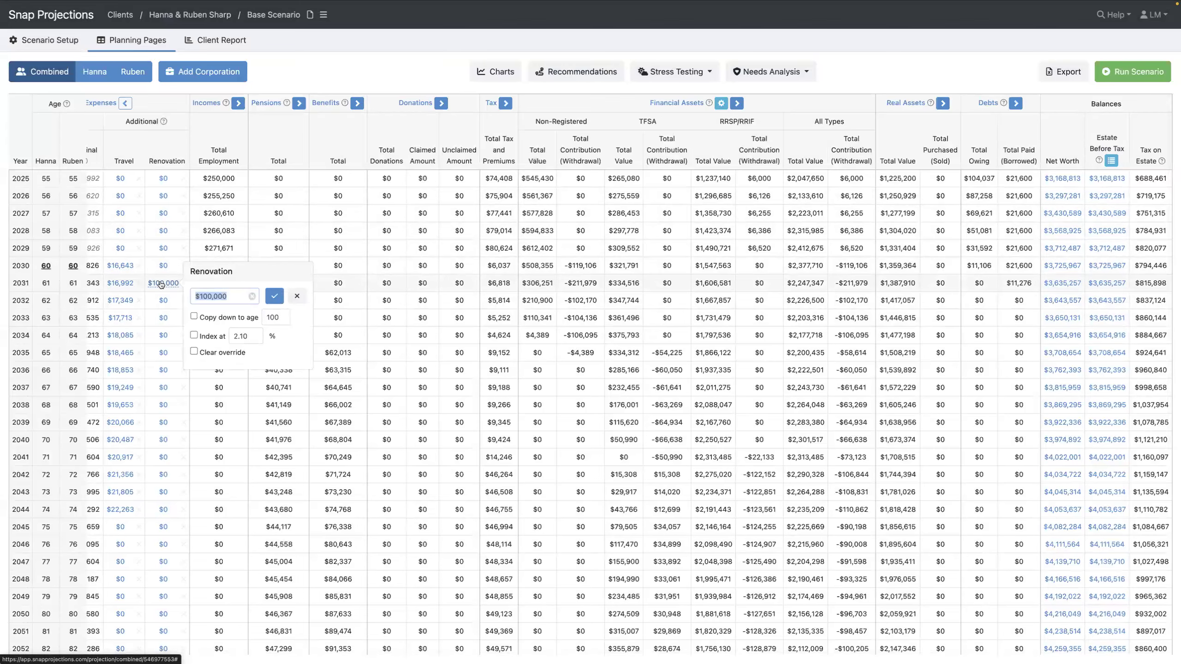
{"action": "left_click", "coordinate": [296, 297]}
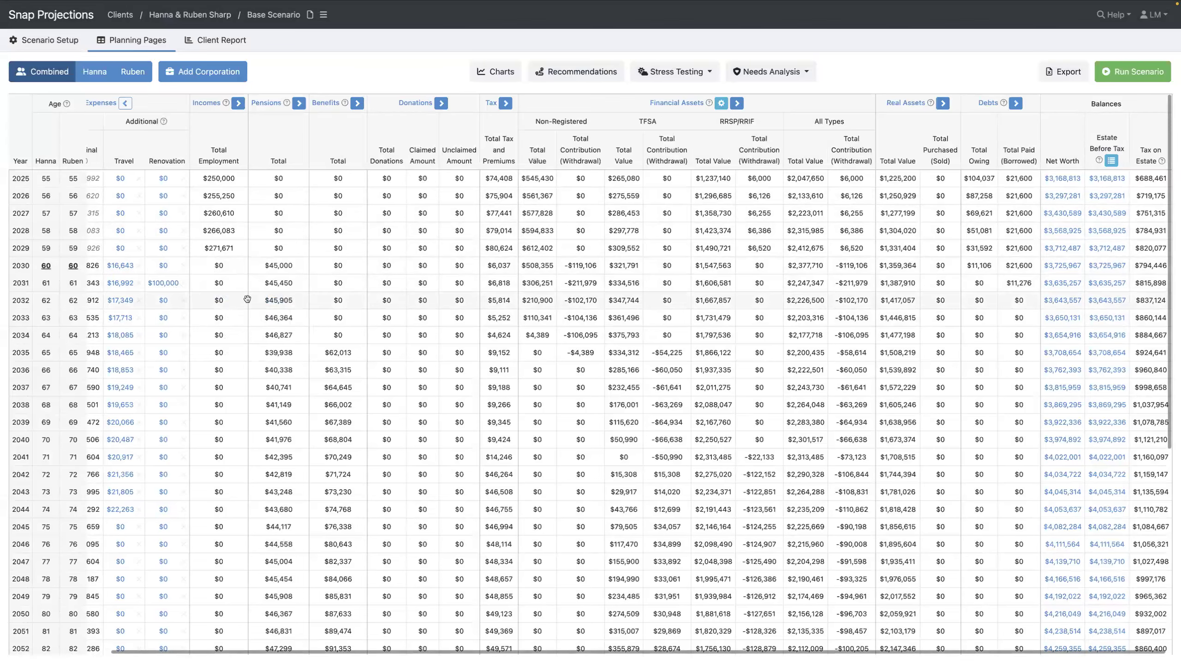
{"action": "scroll", "coordinate": [210, 305], "scroll_direction": "left", "scroll_amount": 5}
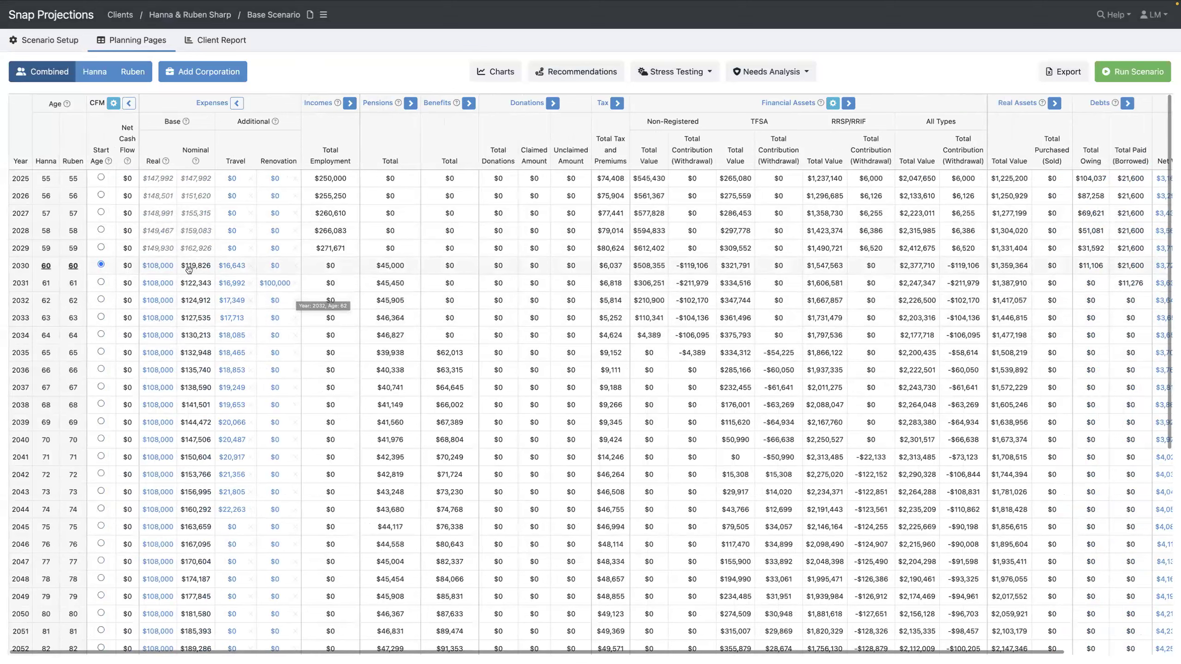
{"action": "mouse_move", "coordinate": [161, 269]}
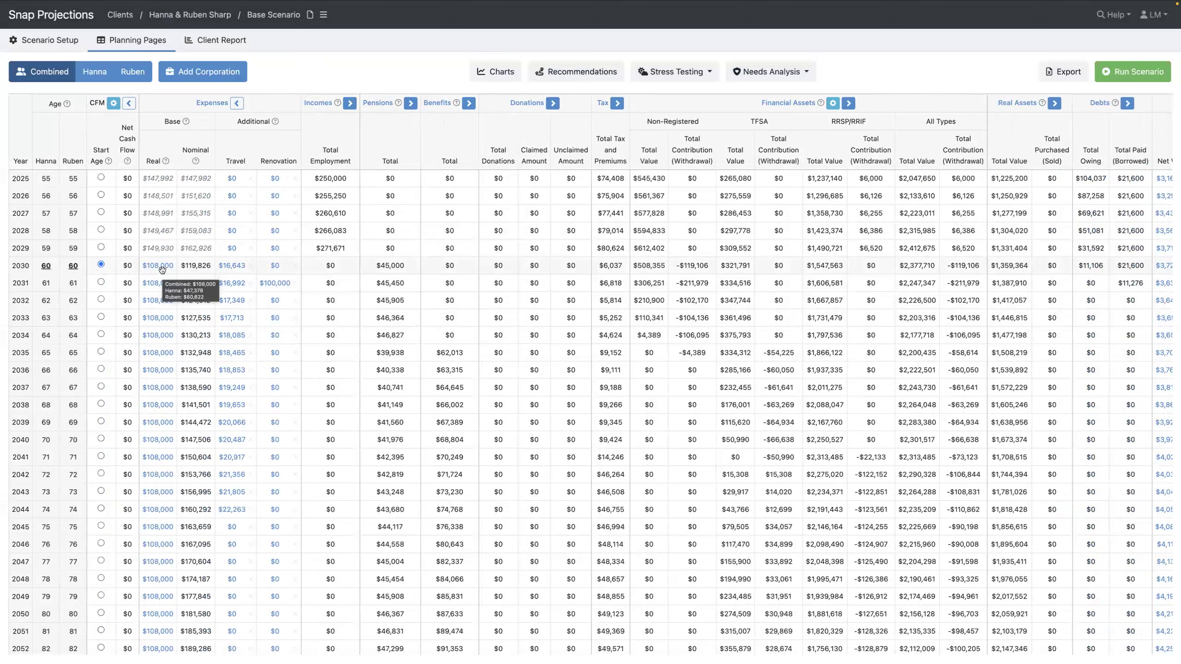
{"action": "left_click", "coordinate": [100, 266]}
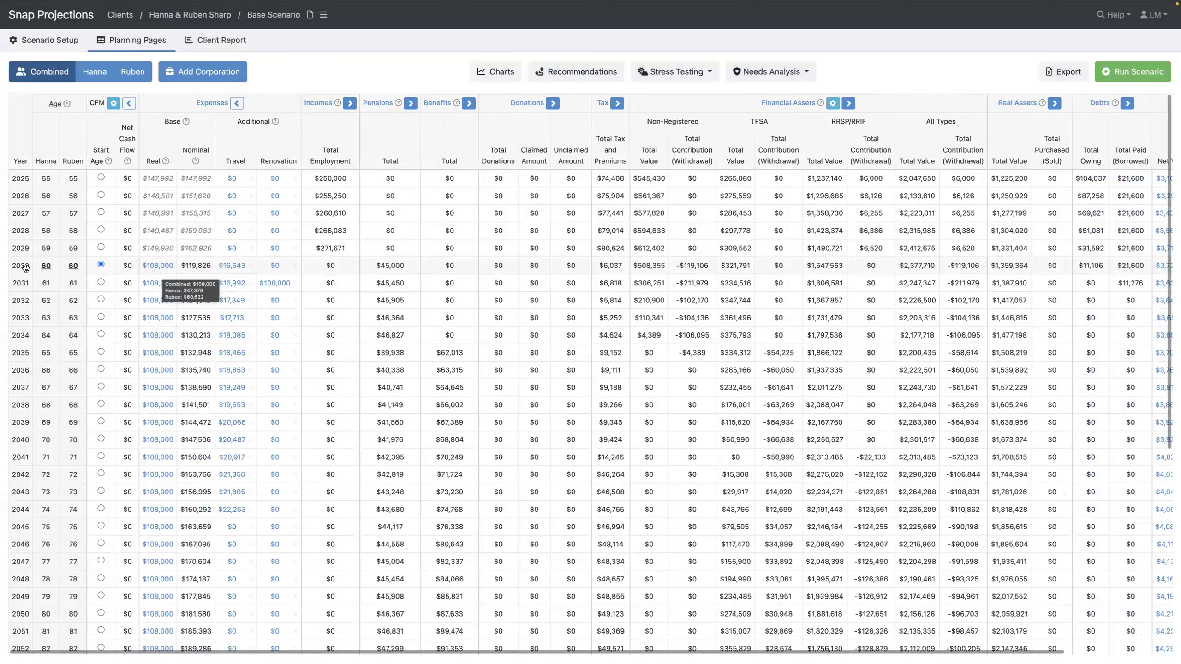
Switch the table to Hanna's figures and check her 2025 taxable income of $141,259
{"action": "left_click", "coordinate": [92, 73]}
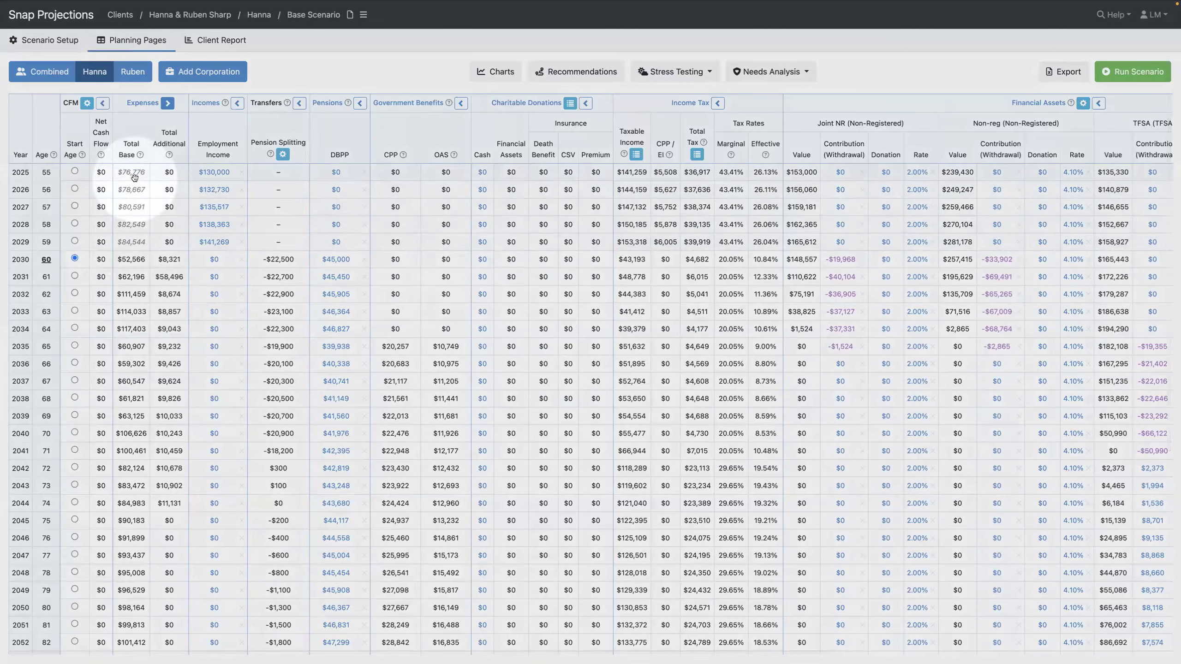
{"action": "mouse_move", "coordinate": [134, 177]}
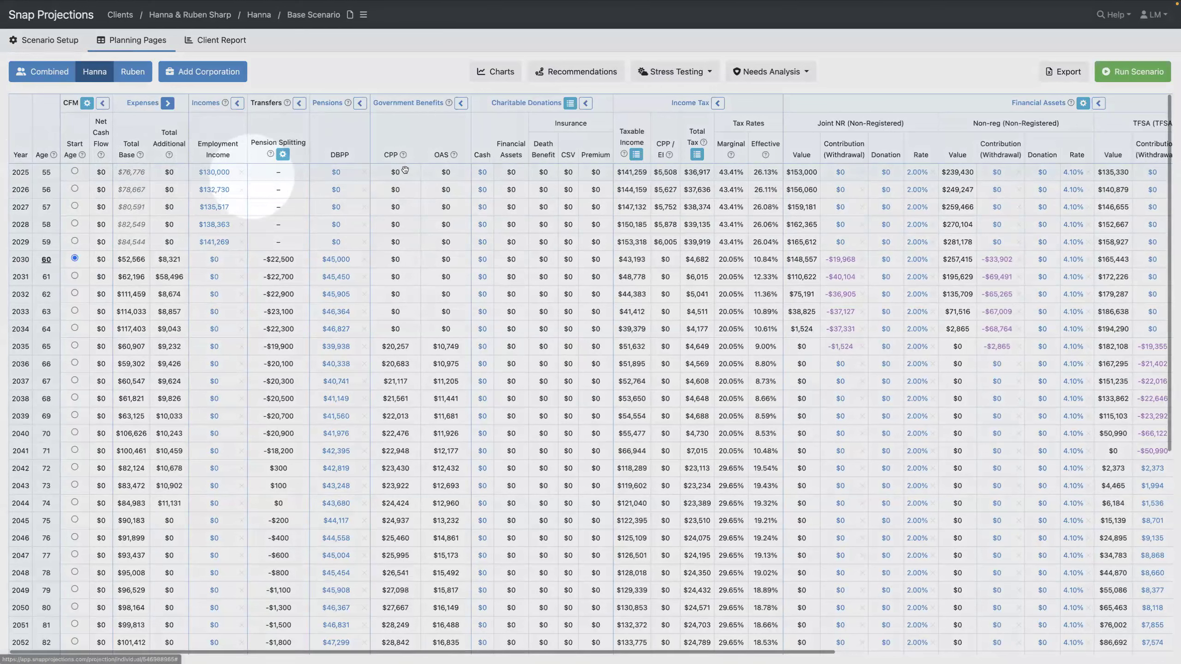
{"action": "double_click", "coordinate": [631, 173]}
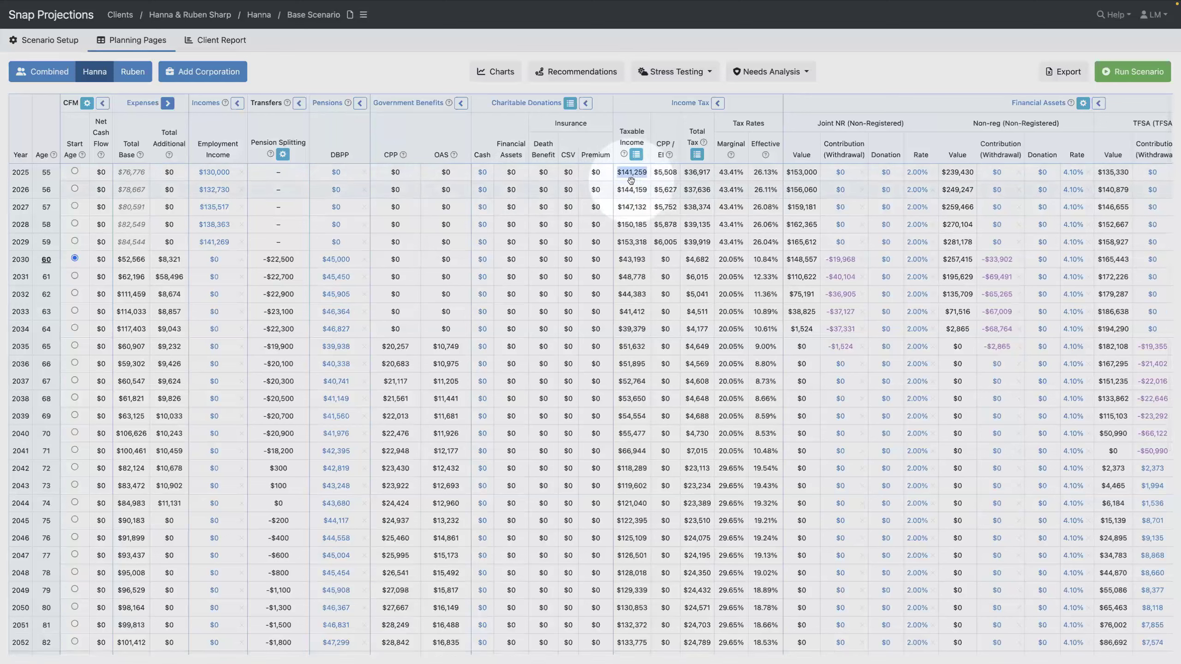
{"action": "left_click", "coordinate": [636, 154]}
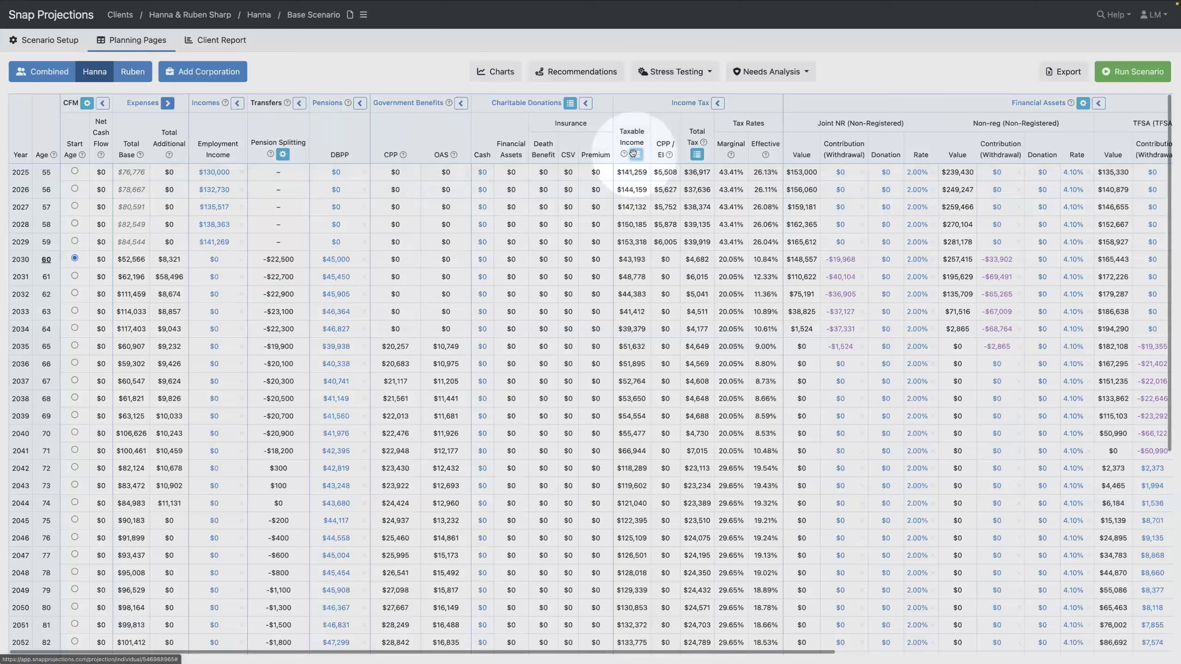
{"action": "left_click", "coordinate": [634, 154]}
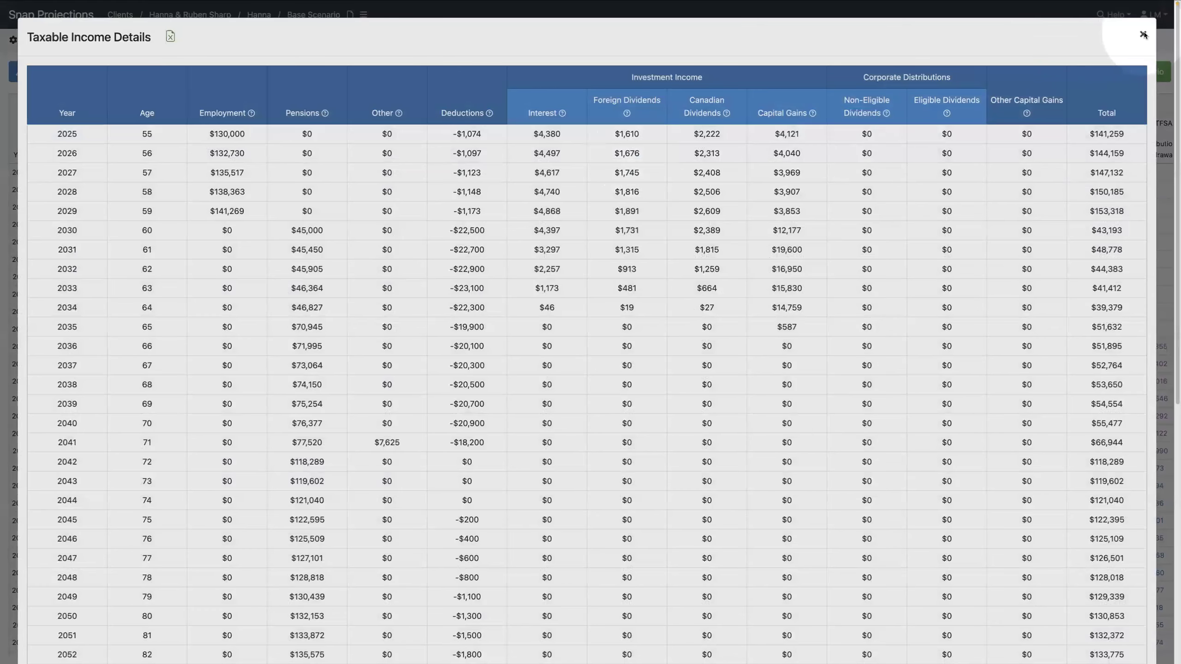
{"action": "left_click", "coordinate": [1143, 34]}
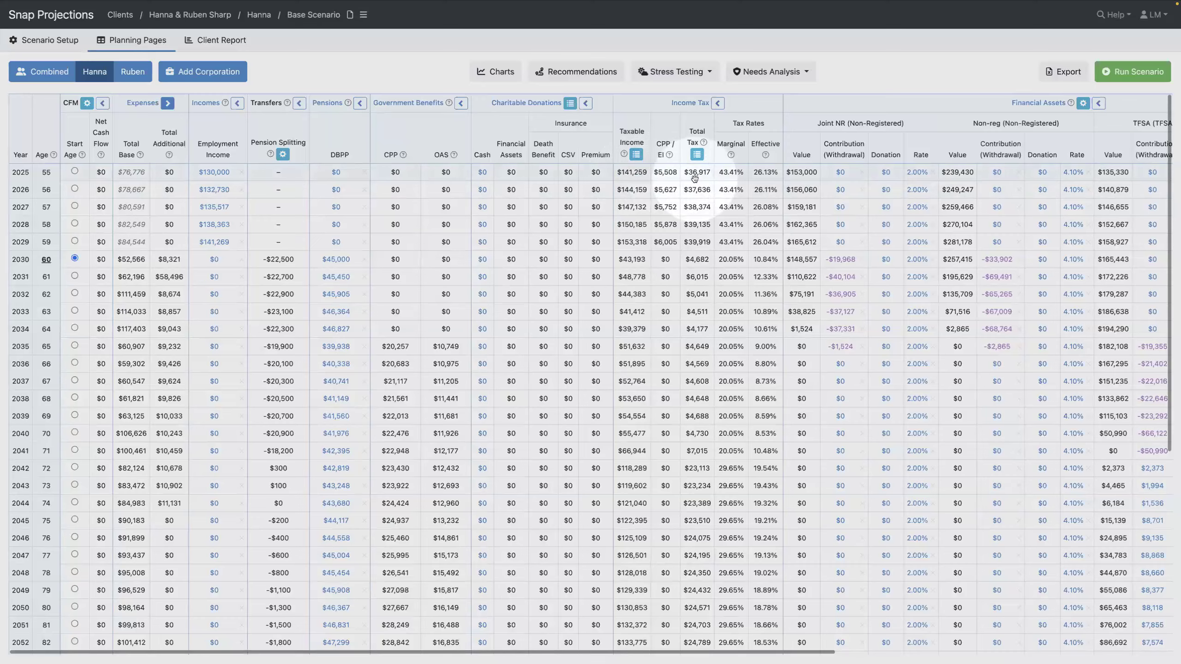
Scroll to Financial Assets and enter Hanna's 2025 TFSA contribution of $20,000, copied to age 59
{"action": "scroll", "coordinate": [699, 177], "scroll_direction": "right", "scroll_amount": 7}
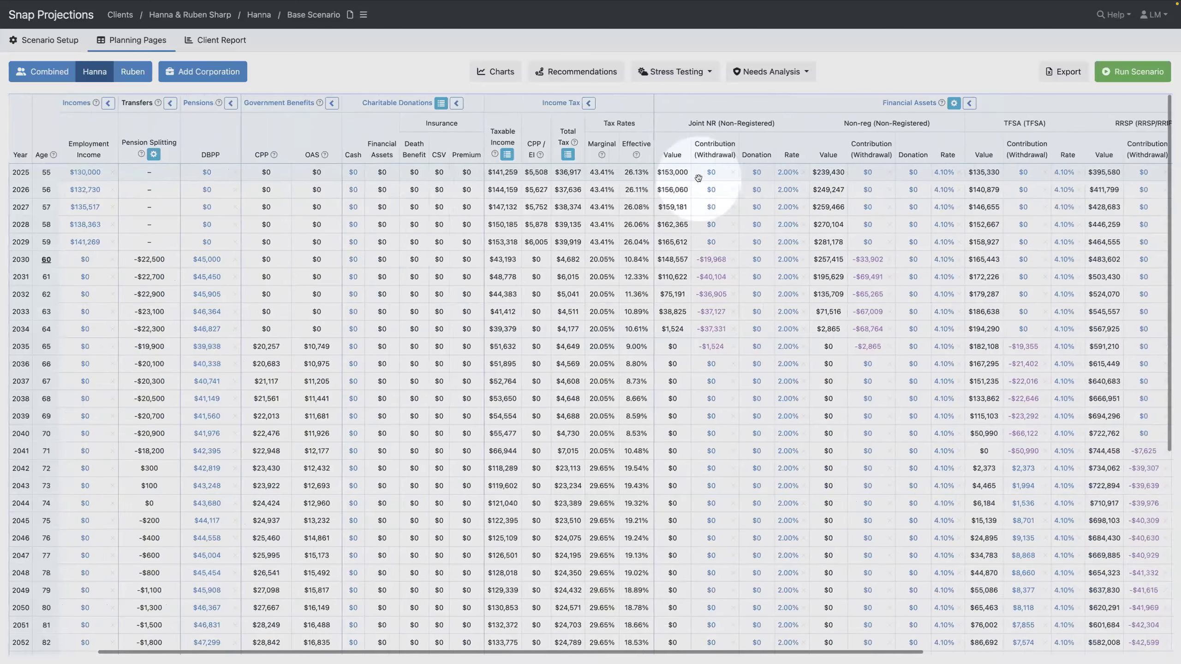
{"action": "scroll", "coordinate": [698, 177], "scroll_direction": "right", "scroll_amount": 3}
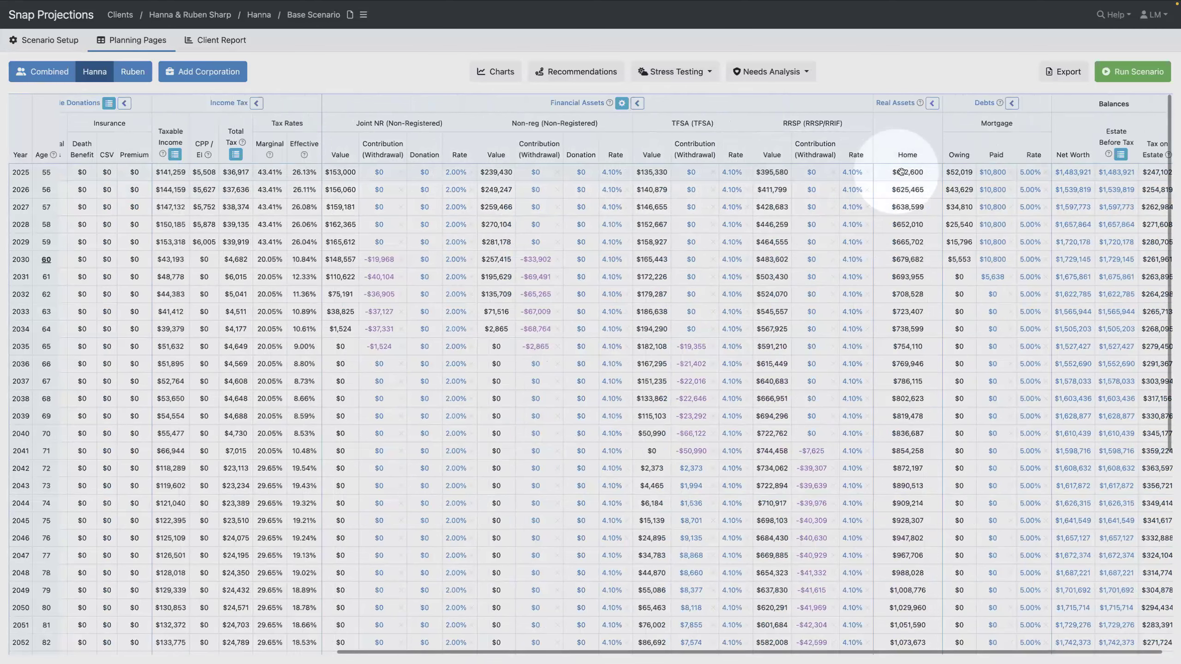
{"action": "scroll", "coordinate": [908, 180], "scroll_direction": "right", "scroll_amount": 1}
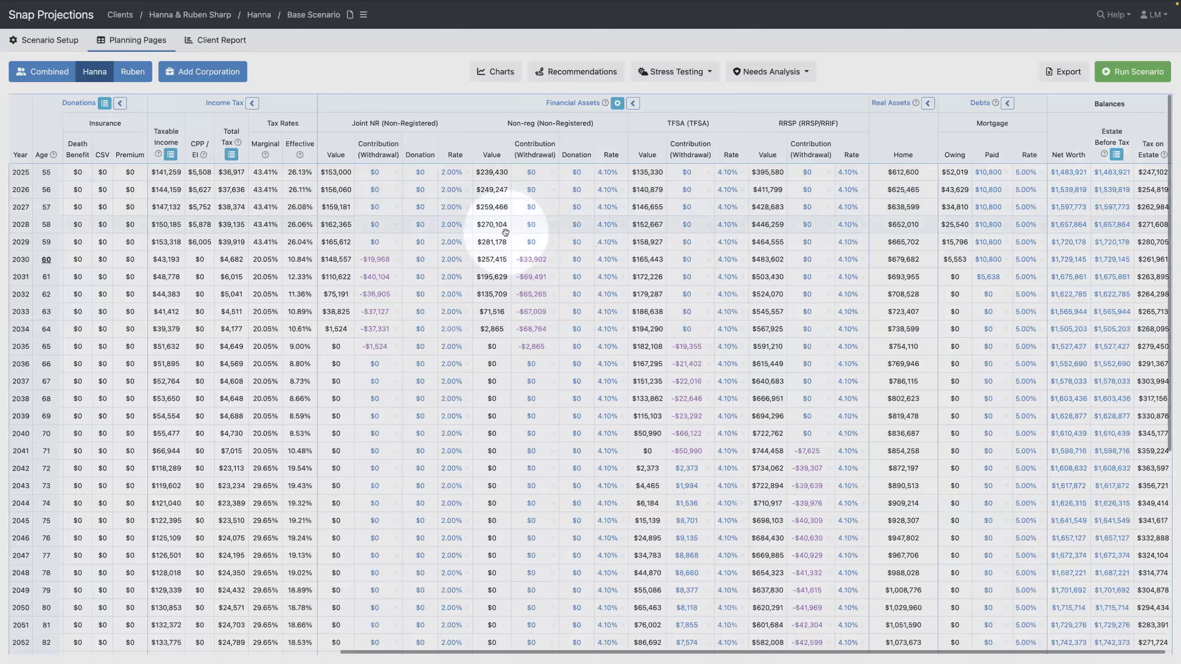
{"action": "scroll", "coordinate": [505, 233], "scroll_direction": "left", "scroll_amount": 1}
{"action": "scroll", "coordinate": [505, 232], "scroll_direction": "left", "scroll_amount": 10}
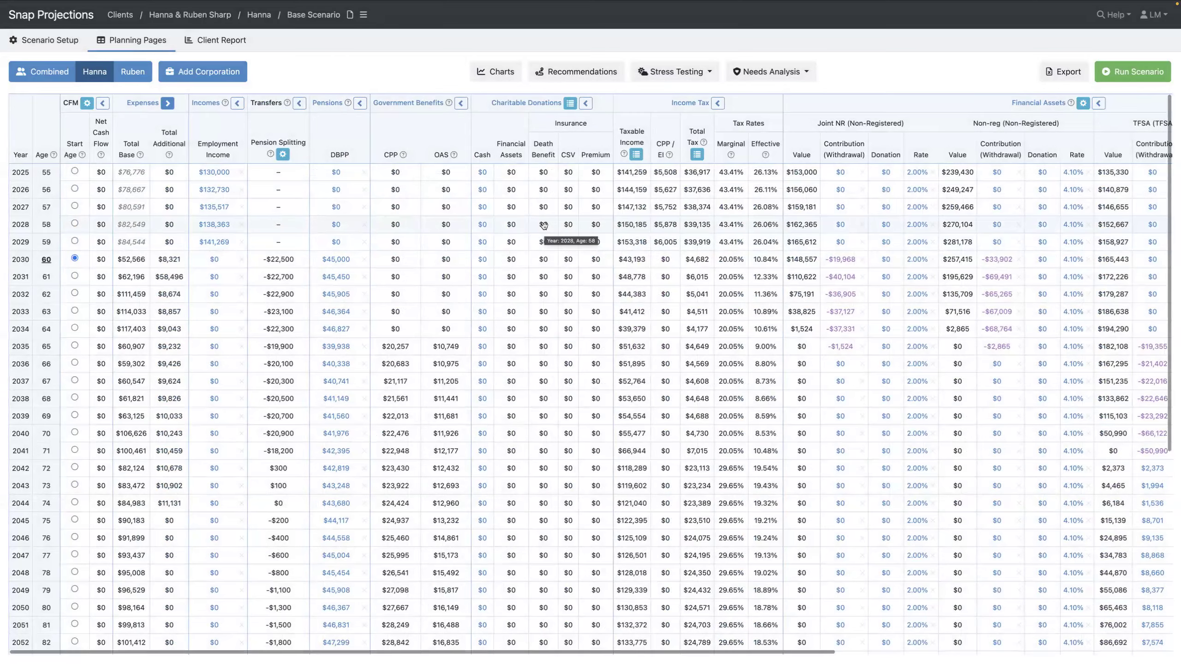
{"action": "scroll", "coordinate": [544, 226], "scroll_direction": "right", "scroll_amount": 7}
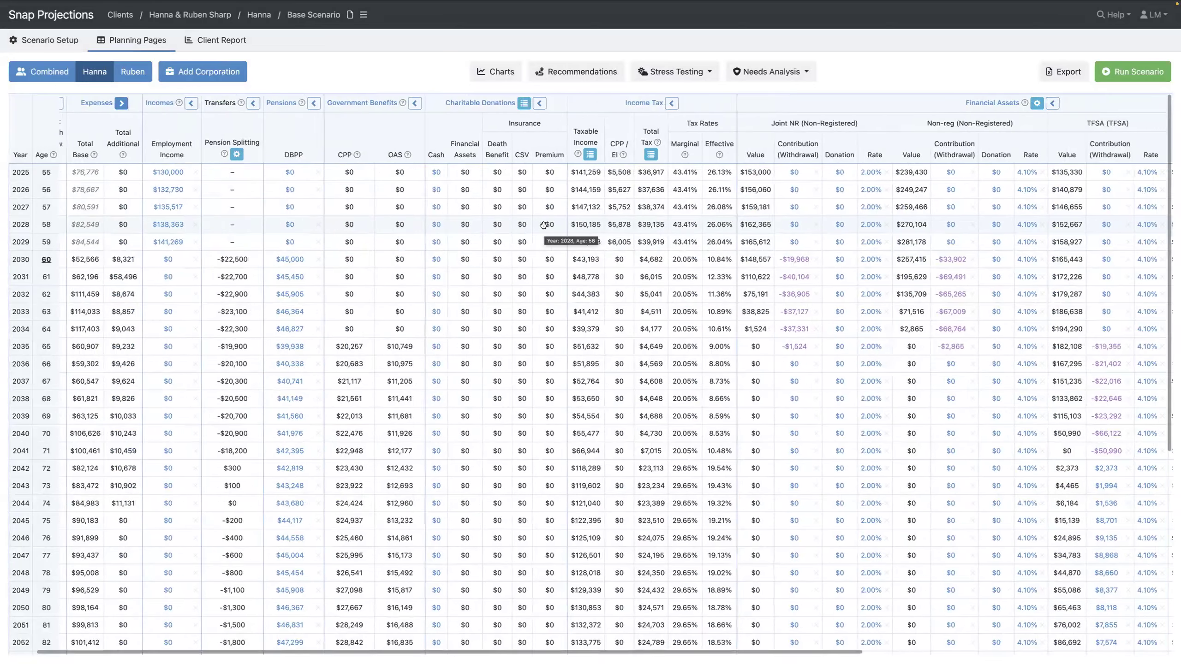
{"action": "scroll", "coordinate": [544, 226], "scroll_direction": "right", "scroll_amount": 3}
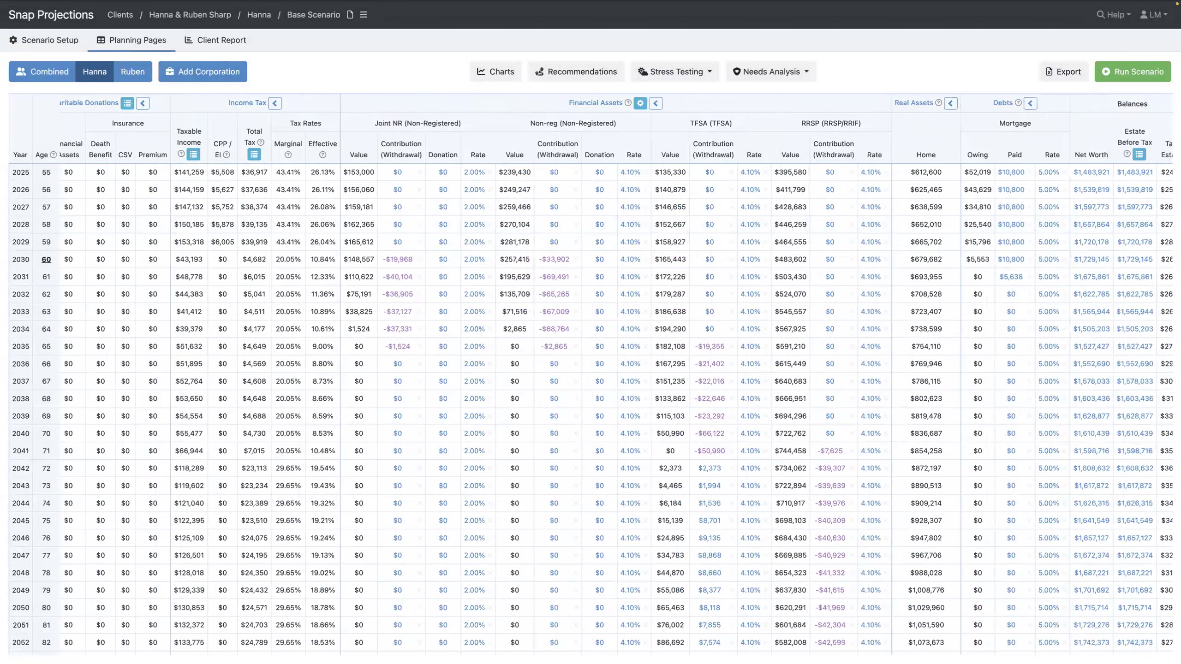
{"action": "left_click", "coordinate": [710, 173]}
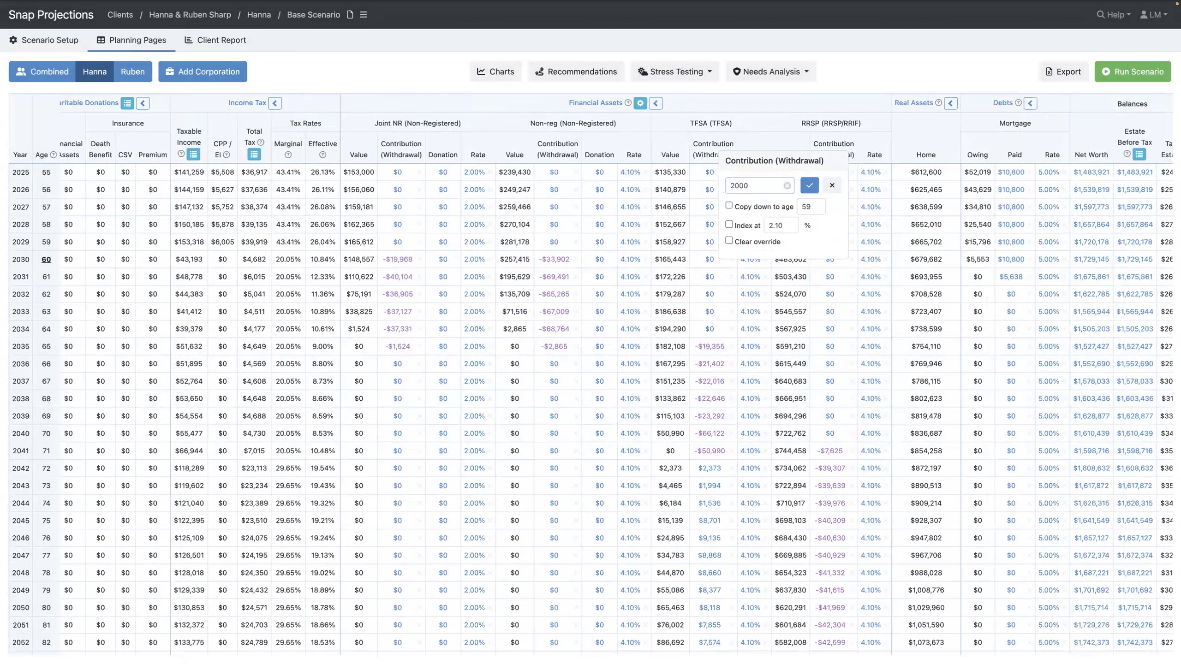
Confirm the $20,000 TFSA contribution and add a $20,000 yearly RRSP contribution for 2025–2029
{"action": "left_click", "coordinate": [810, 185]}
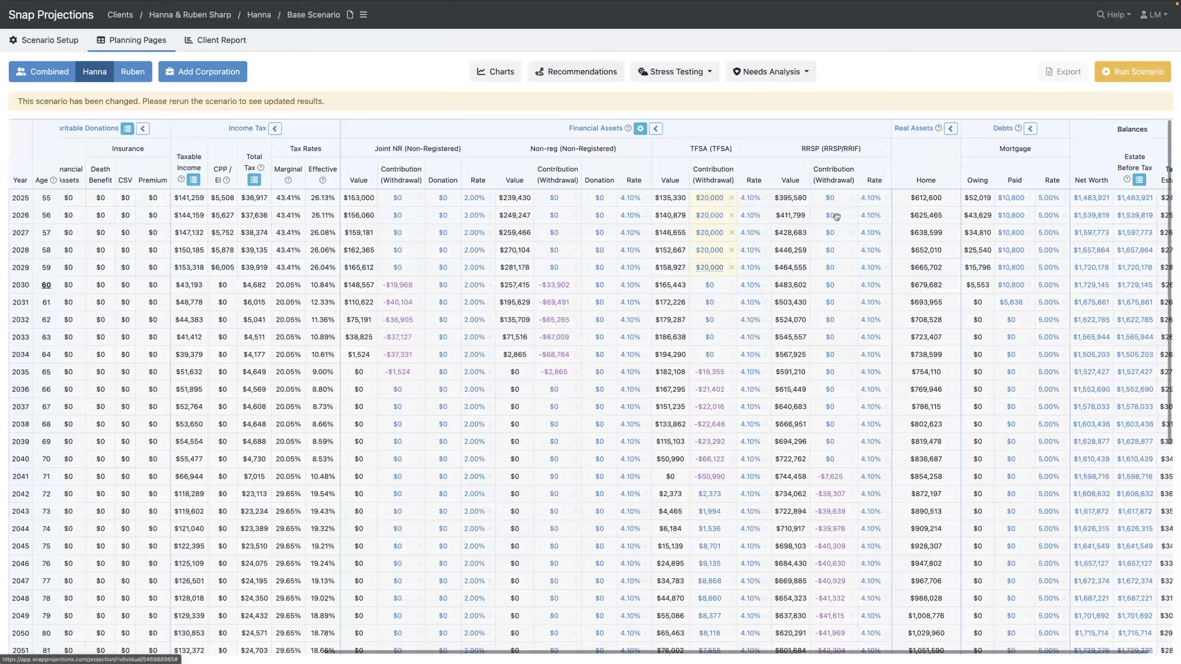
{"action": "left_click", "coordinate": [830, 198]}
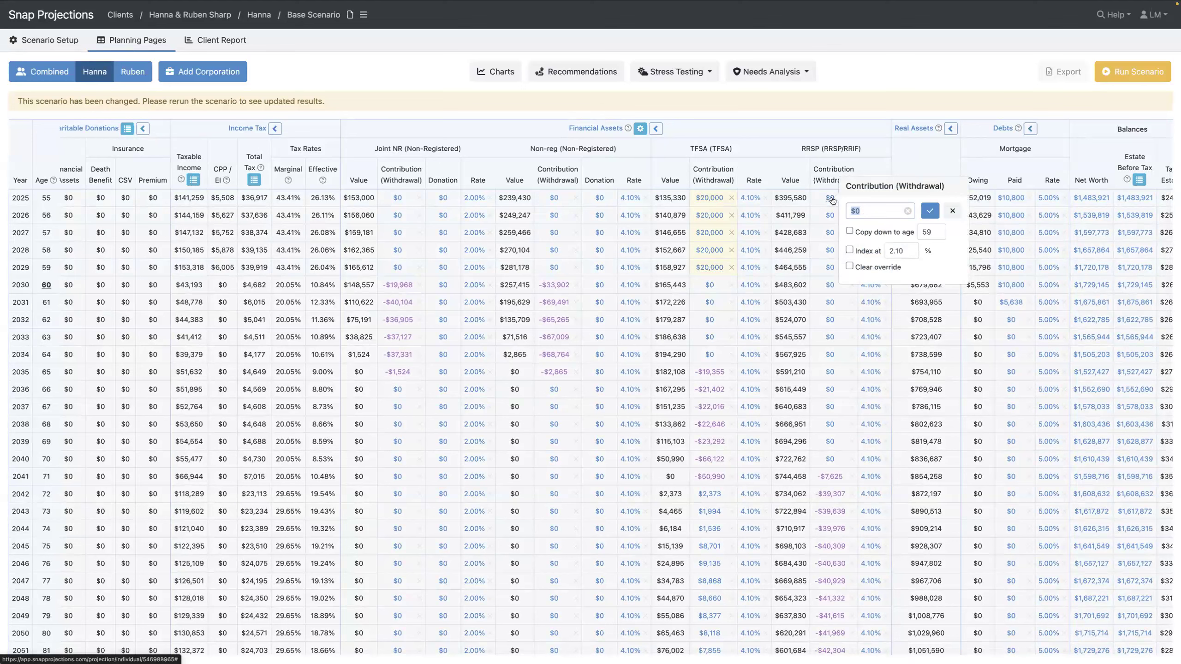
{"action": "type", "text": "20000"}
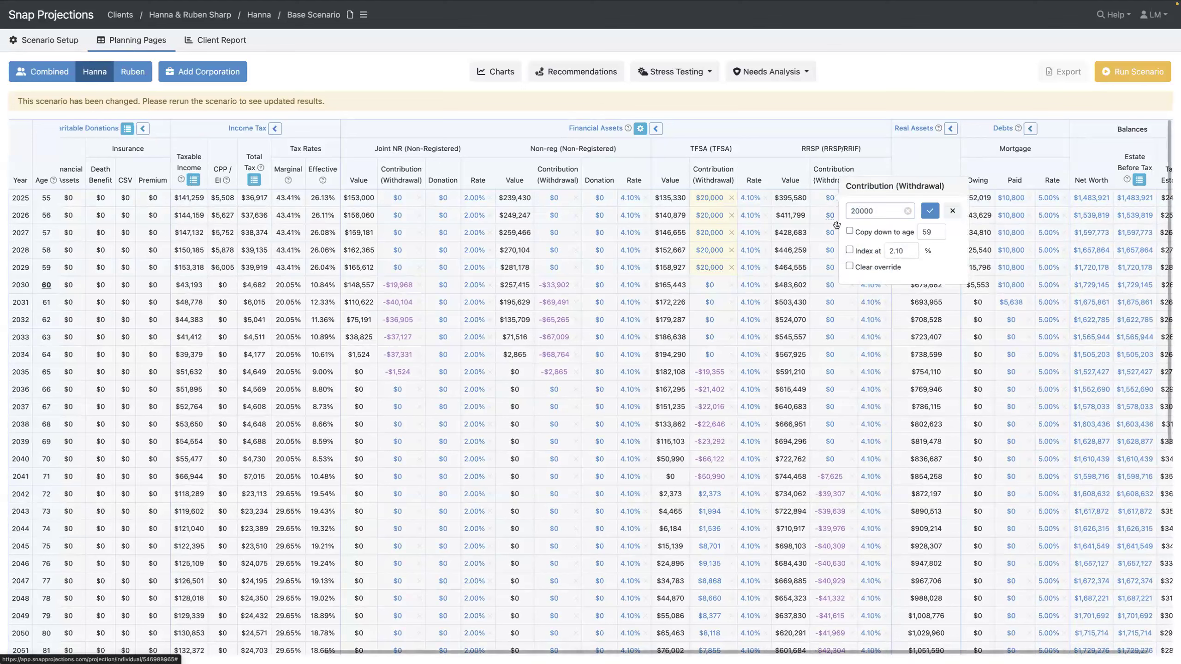
{"action": "left_click", "coordinate": [927, 213]}
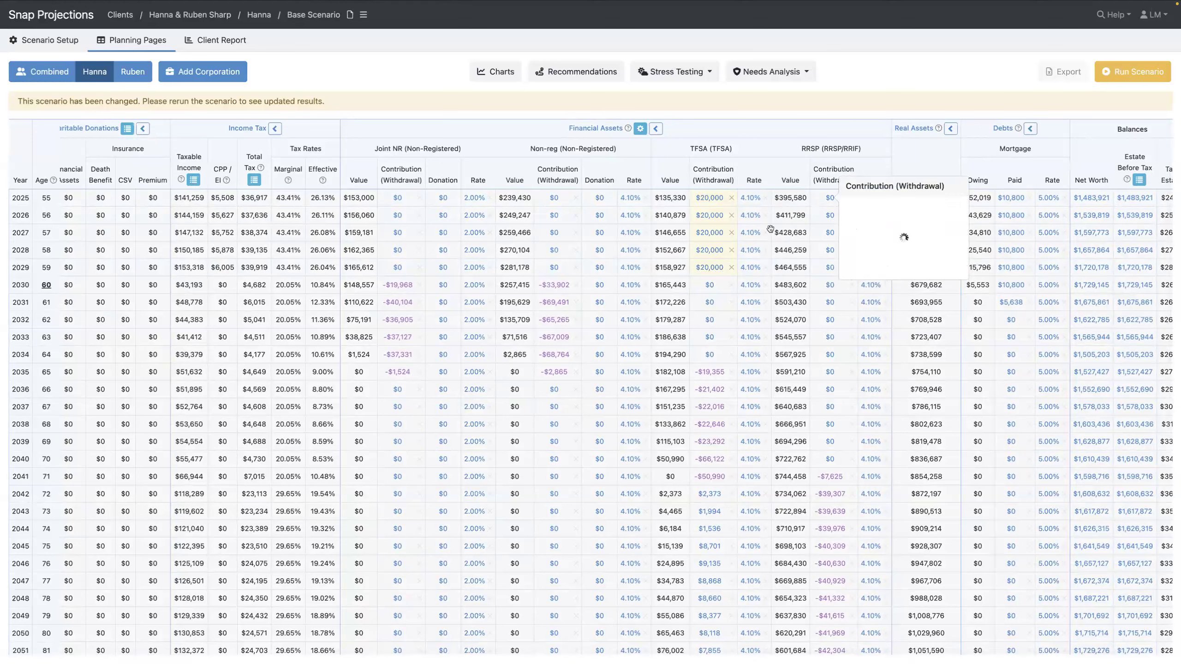
{"action": "scroll", "coordinate": [604, 256], "scroll_direction": "left", "scroll_amount": 5}
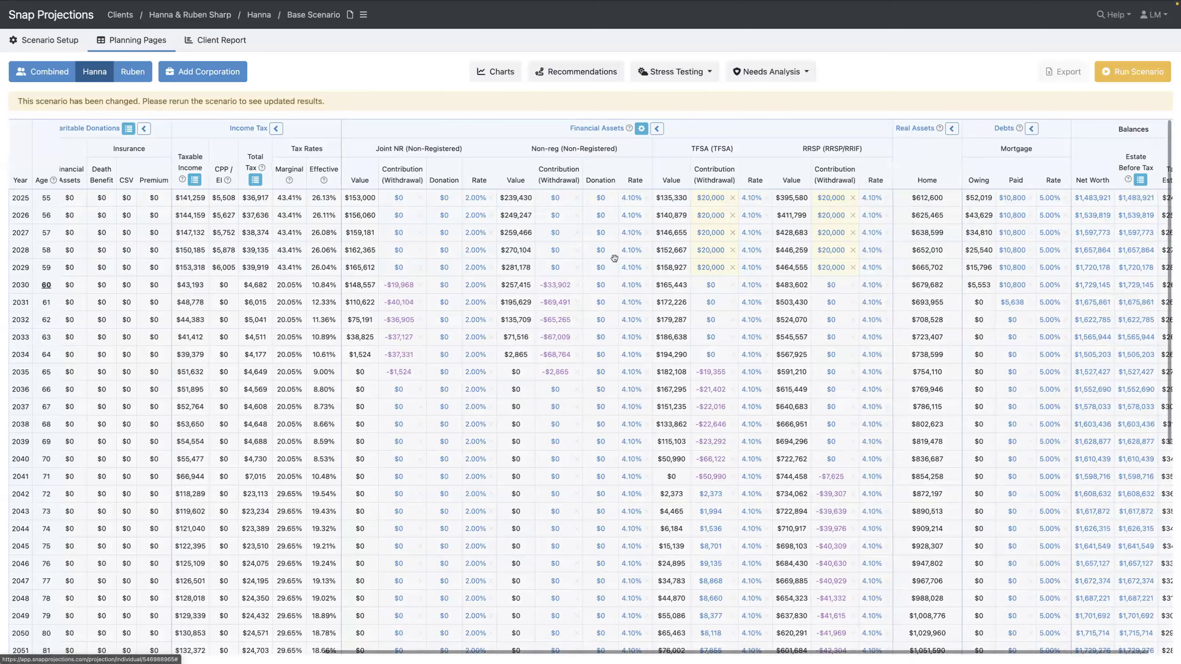
{"action": "scroll", "coordinate": [593, 255], "scroll_direction": "left", "scroll_amount": 8}
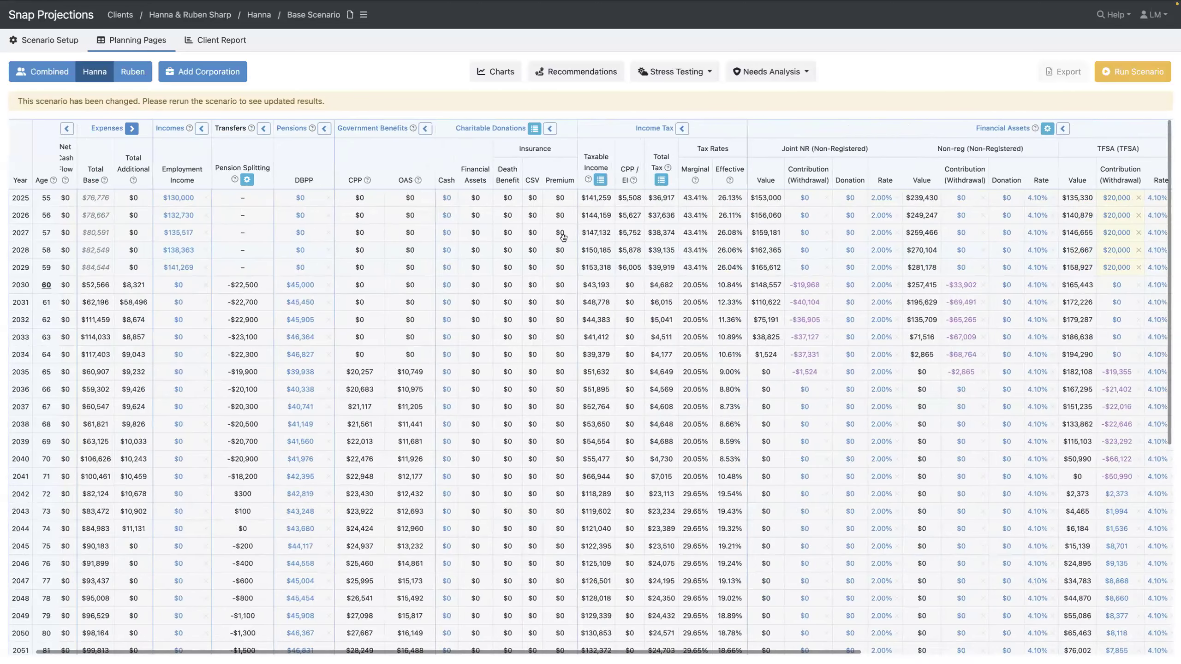
Enter a $10,000 cash donation in Hanna's 2025 cell, copied down to age 100
{"action": "left_click", "coordinate": [482, 200]}
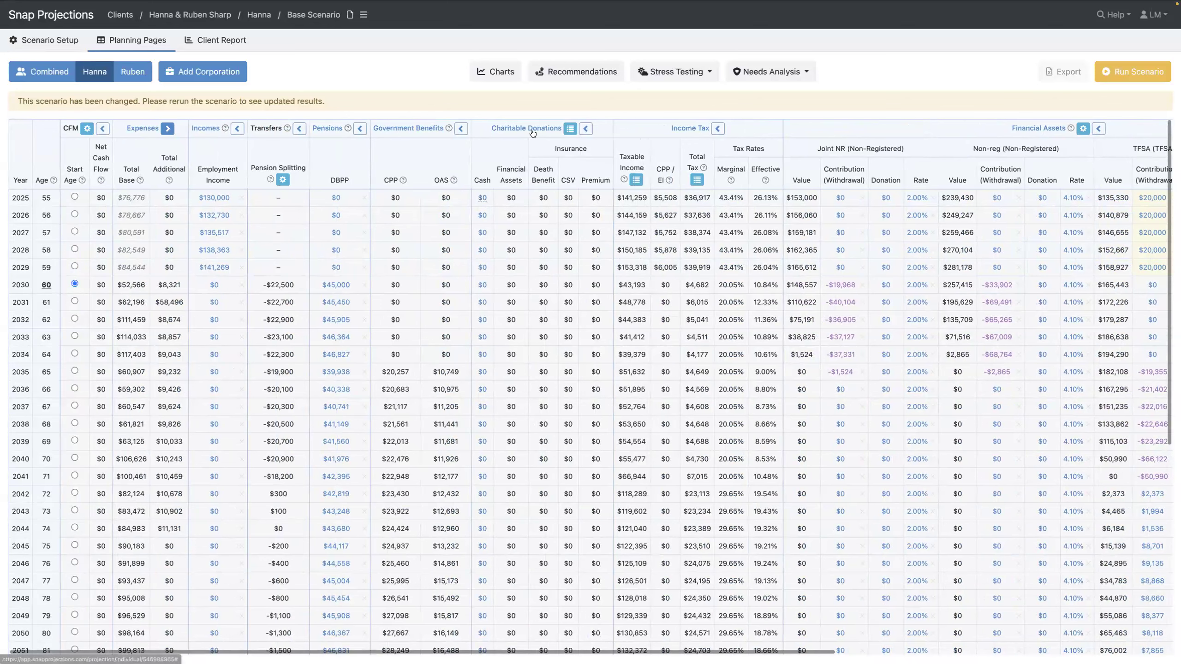
{"action": "type", "text": "10,0"}
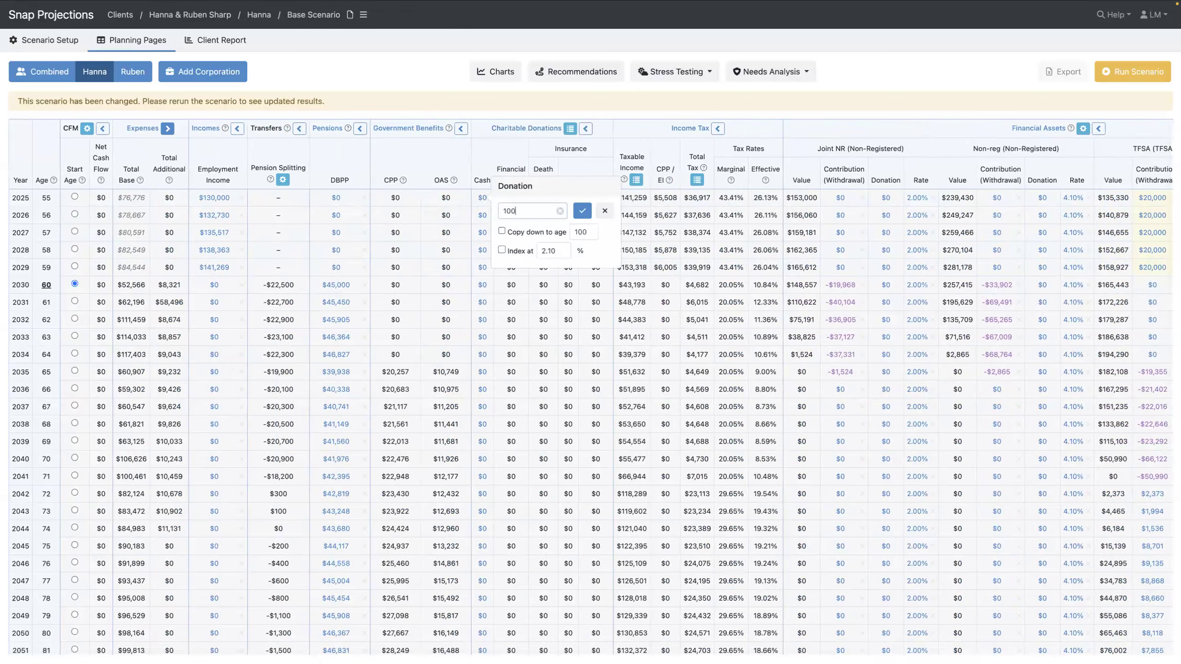
{"action": "type", "text": "00"}
{"action": "left_click", "coordinate": [502, 231]}
{"action": "left_click", "coordinate": [582, 210]}
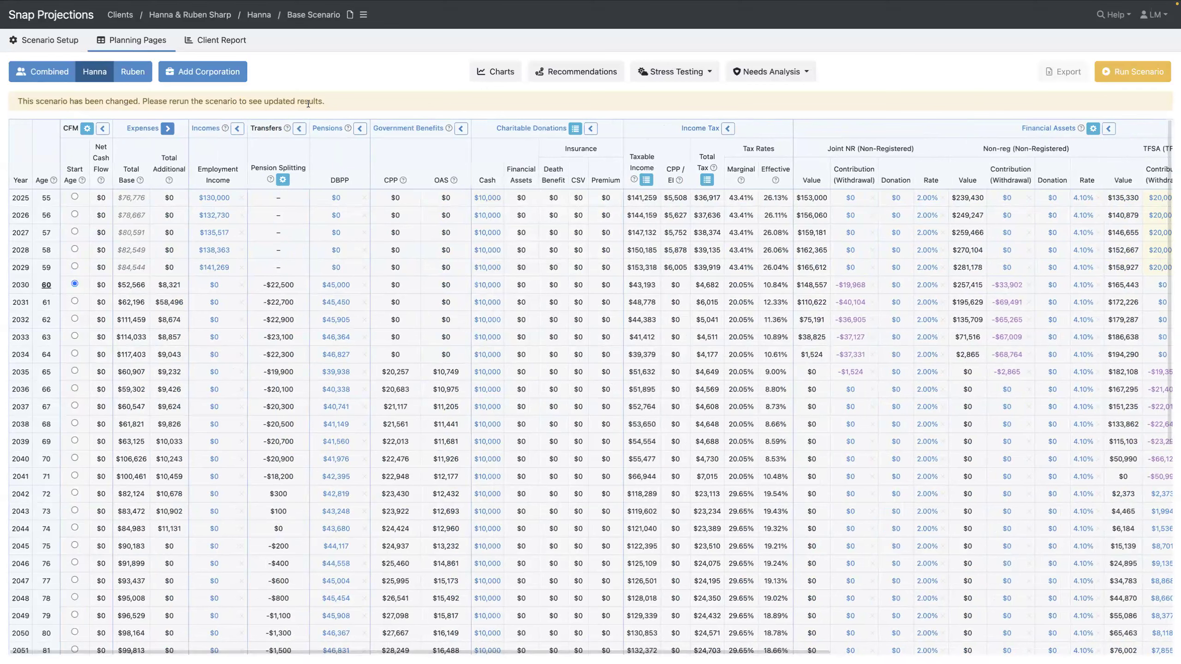
Rerun the scenario so Hanna's 2025 taxable income becomes $121,259 with $23,655 tax
{"action": "scroll", "coordinate": [420, 158], "scroll_direction": "right", "scroll_amount": 10}
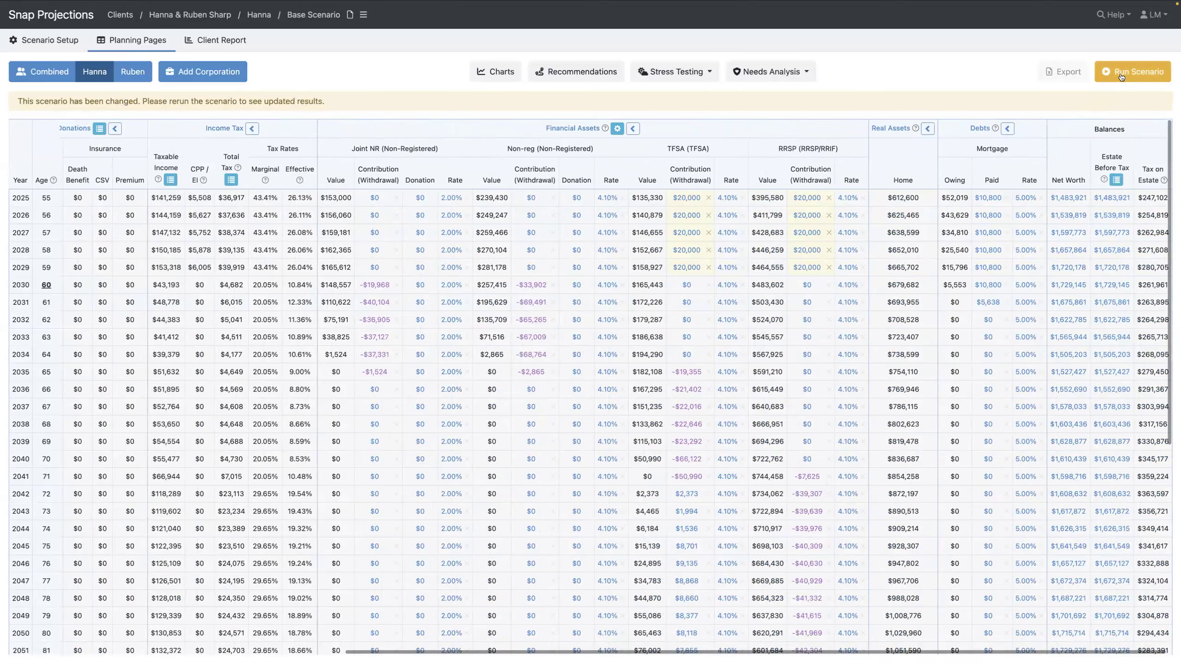
{"action": "left_click", "coordinate": [1131, 75]}
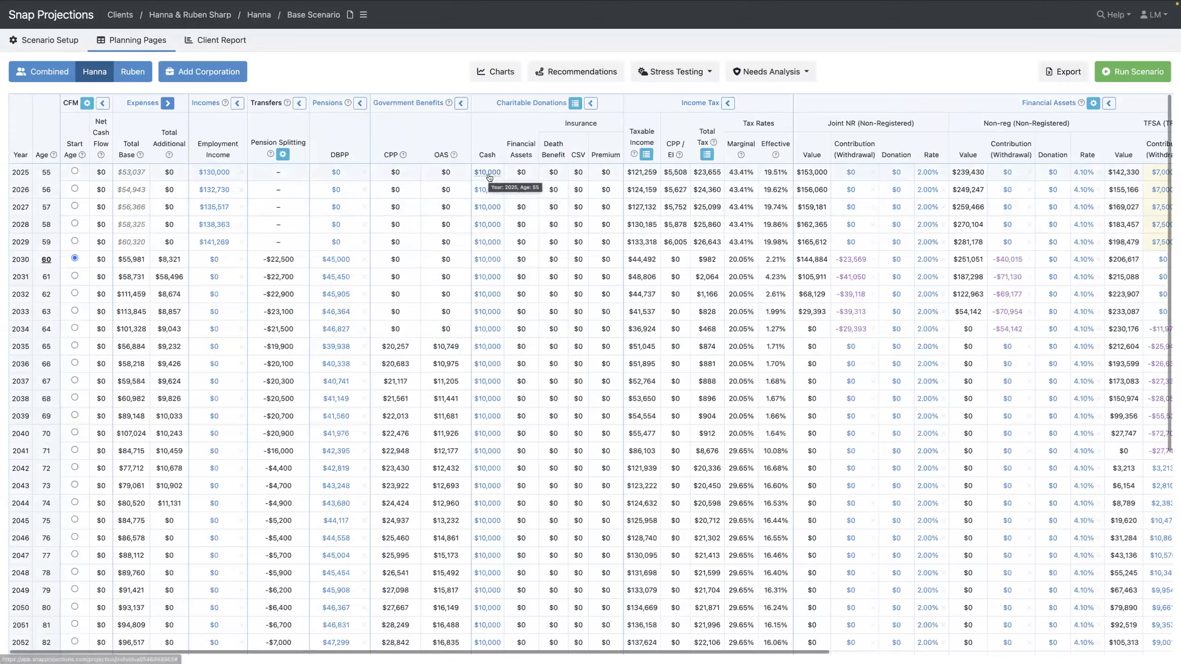
{"action": "scroll", "coordinate": [761, 185], "scroll_direction": "right", "scroll_amount": 6}
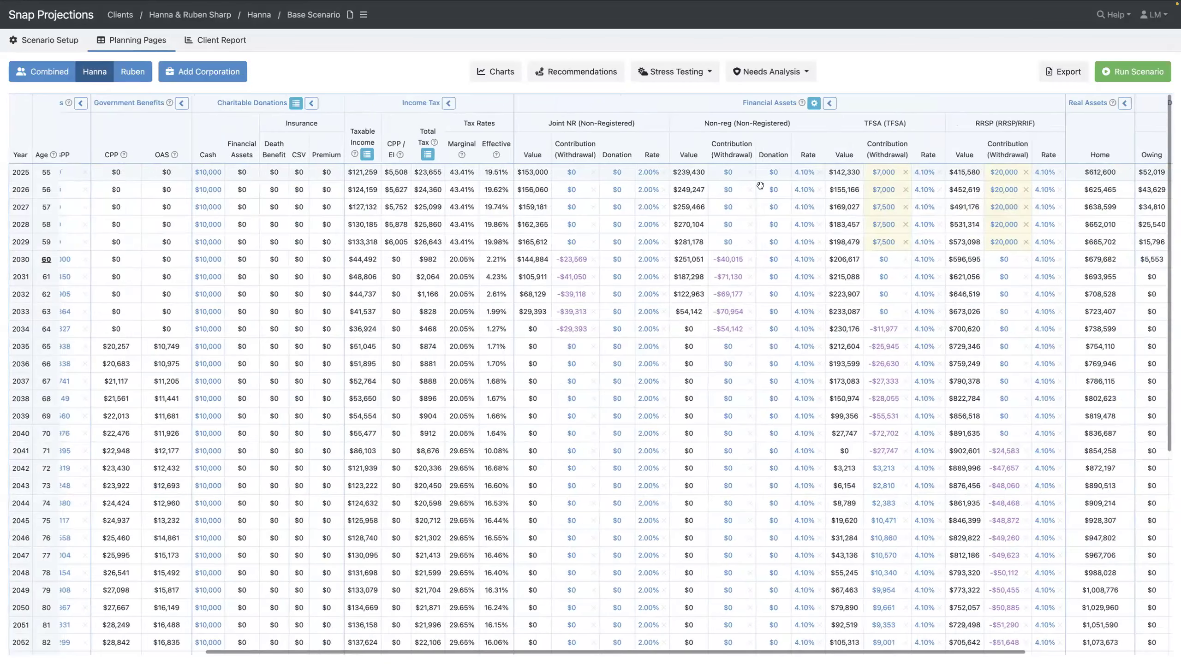
{"action": "scroll", "coordinate": [760, 185], "scroll_direction": "right", "scroll_amount": 2}
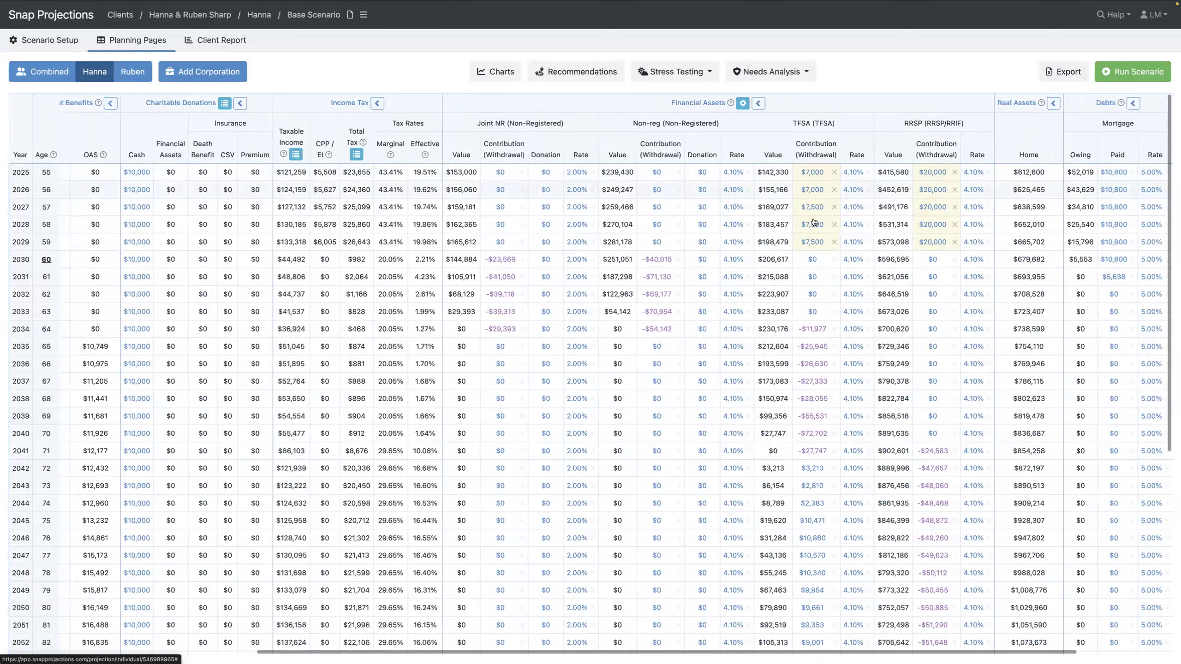
{"action": "mouse_move", "coordinate": [814, 242]}
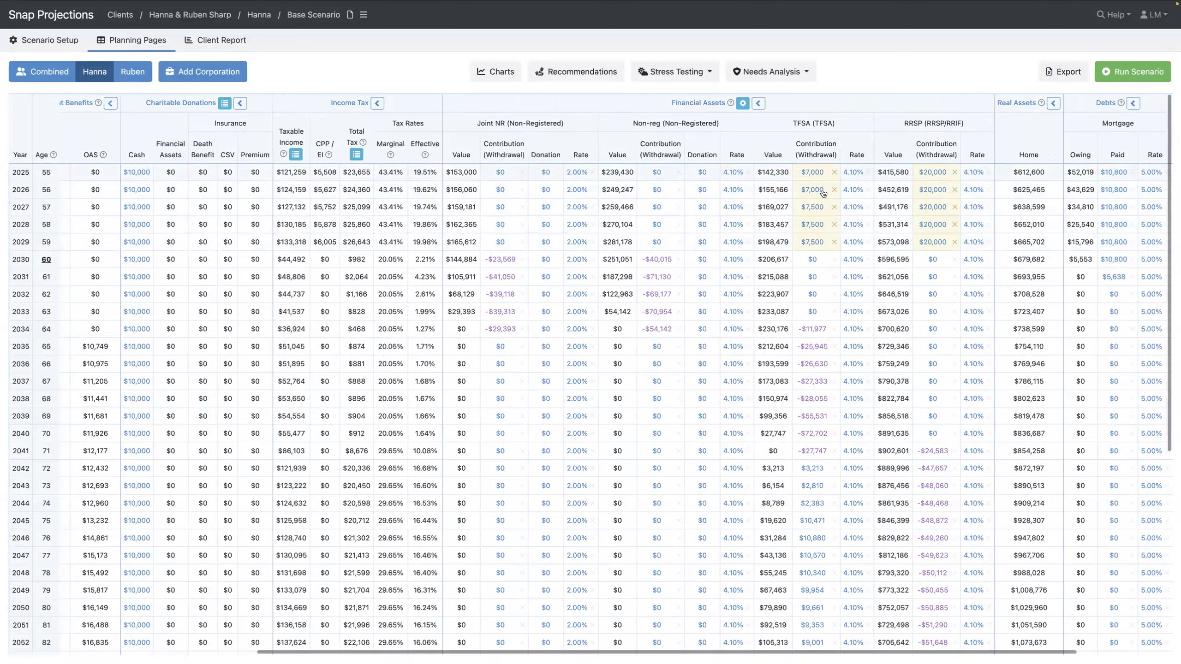
{"action": "mouse_move", "coordinate": [823, 195]}
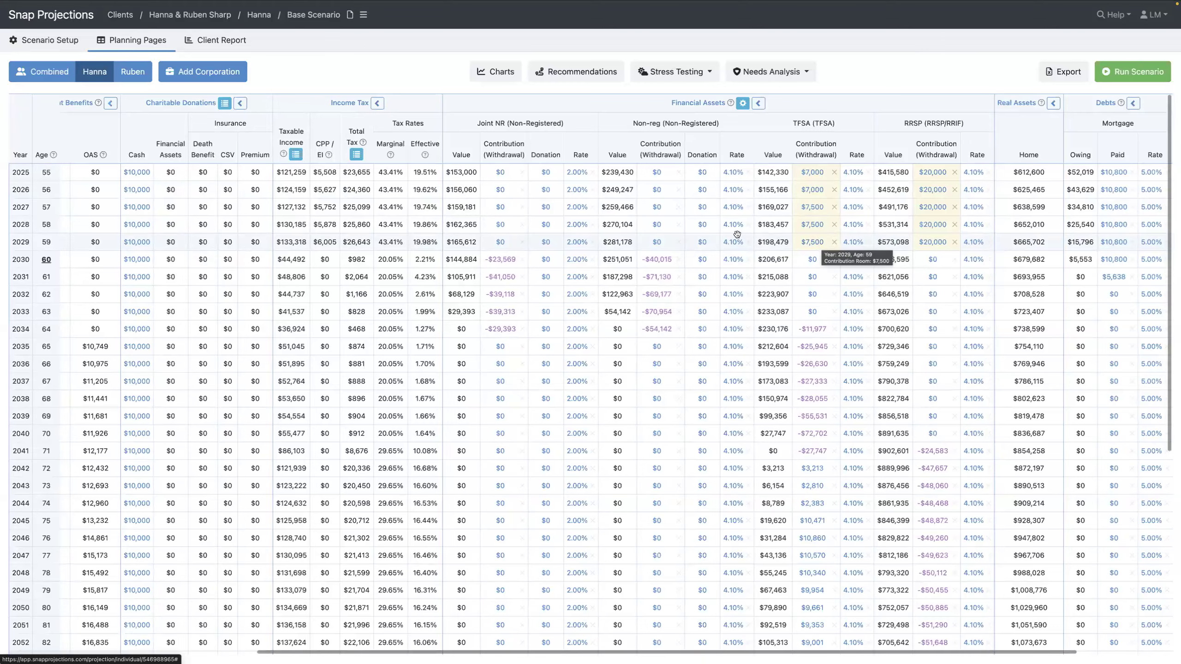
{"action": "scroll", "coordinate": [571, 209], "scroll_direction": "left", "scroll_amount": 5}
Check Hanna's 2025 Total Base expense, then switch to Ruben's individual projection table
{"action": "scroll", "coordinate": [571, 209], "scroll_direction": "left", "scroll_amount": 3}
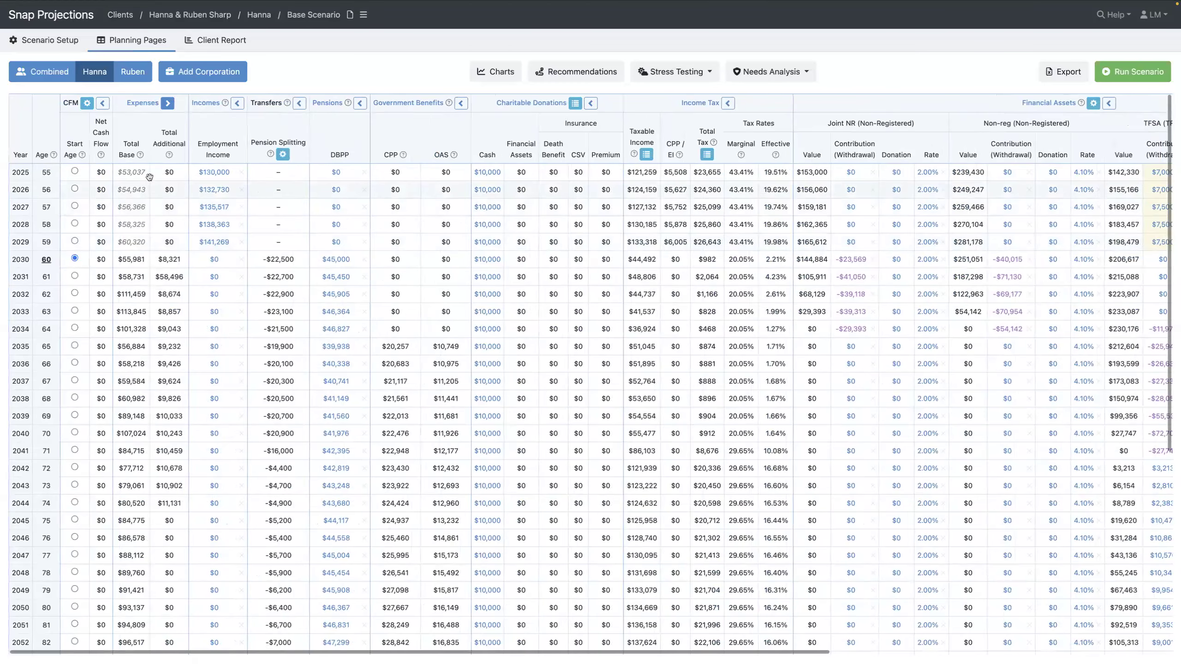
{"action": "left_click", "coordinate": [133, 173]}
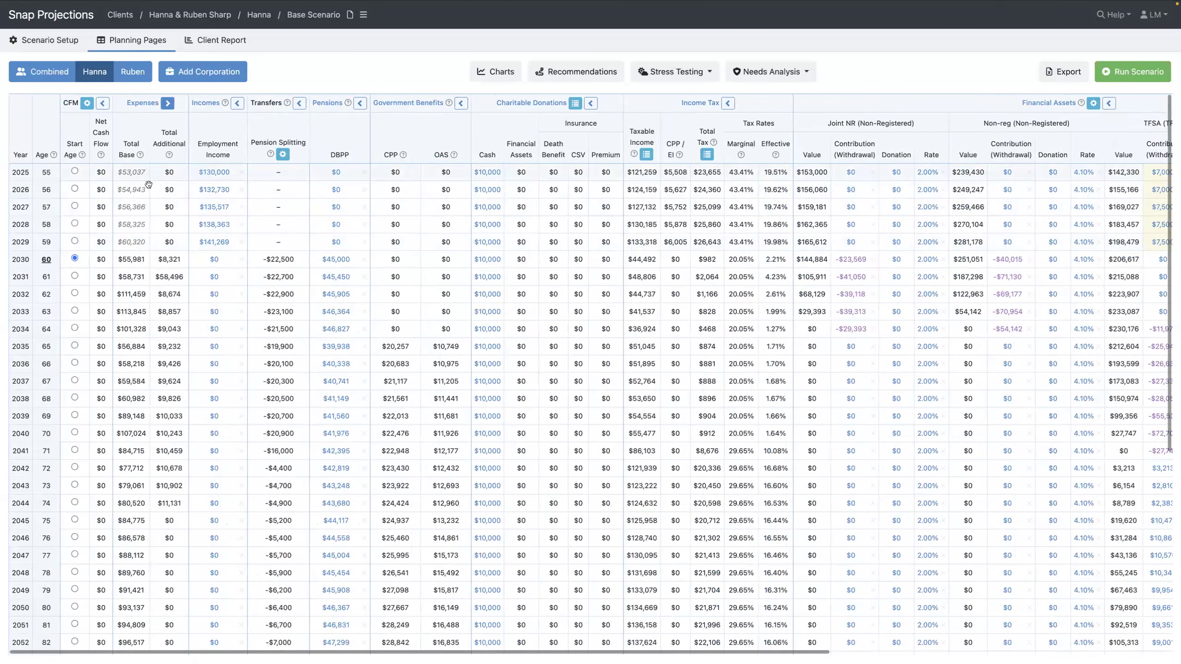
{"action": "mouse_move", "coordinate": [148, 184]}
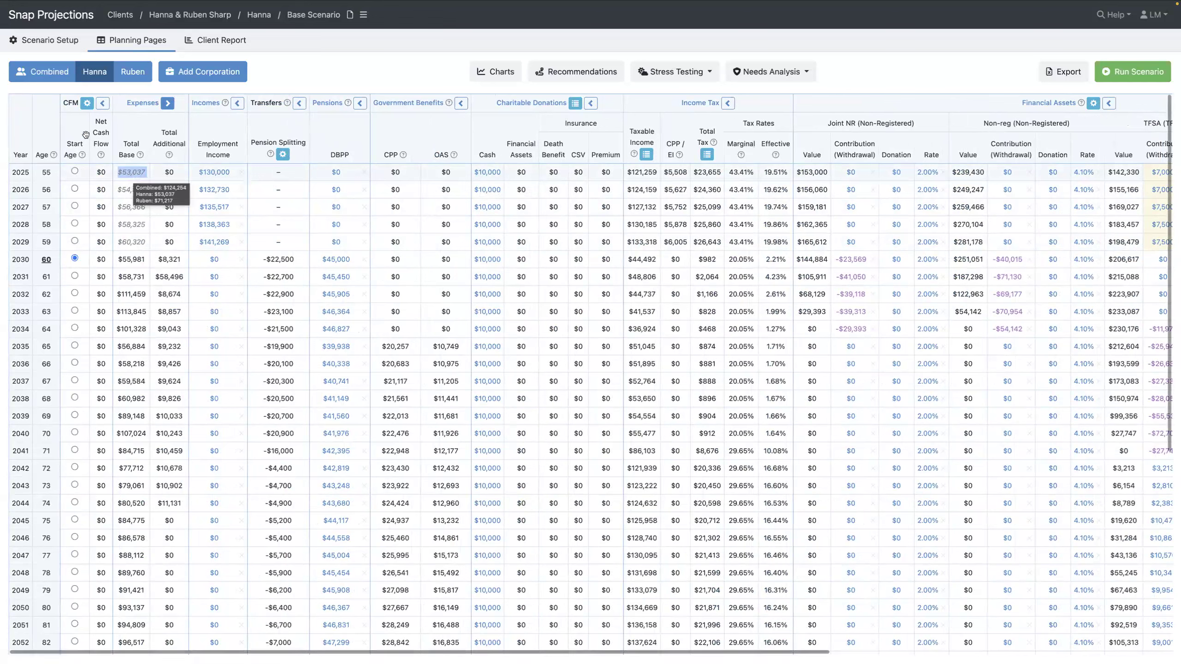
{"action": "left_click", "coordinate": [143, 74]}
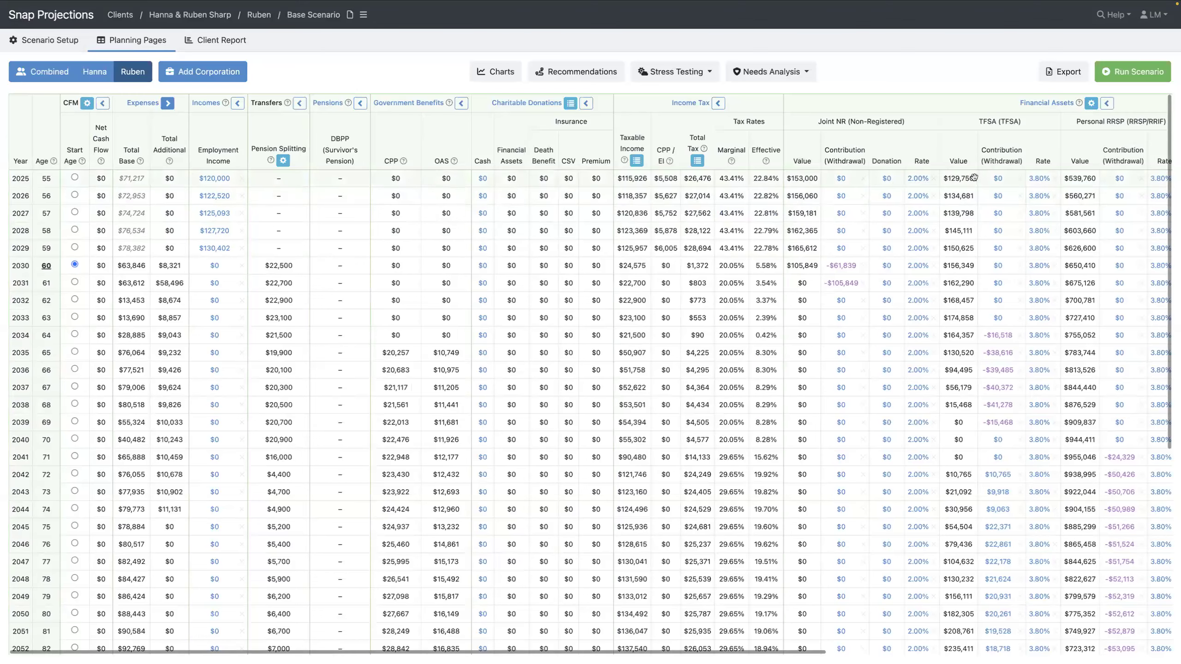
Set Ruben's 2025 TFSA contribution to $20,000
{"action": "scroll", "coordinate": [973, 177], "scroll_direction": "right", "scroll_amount": 10}
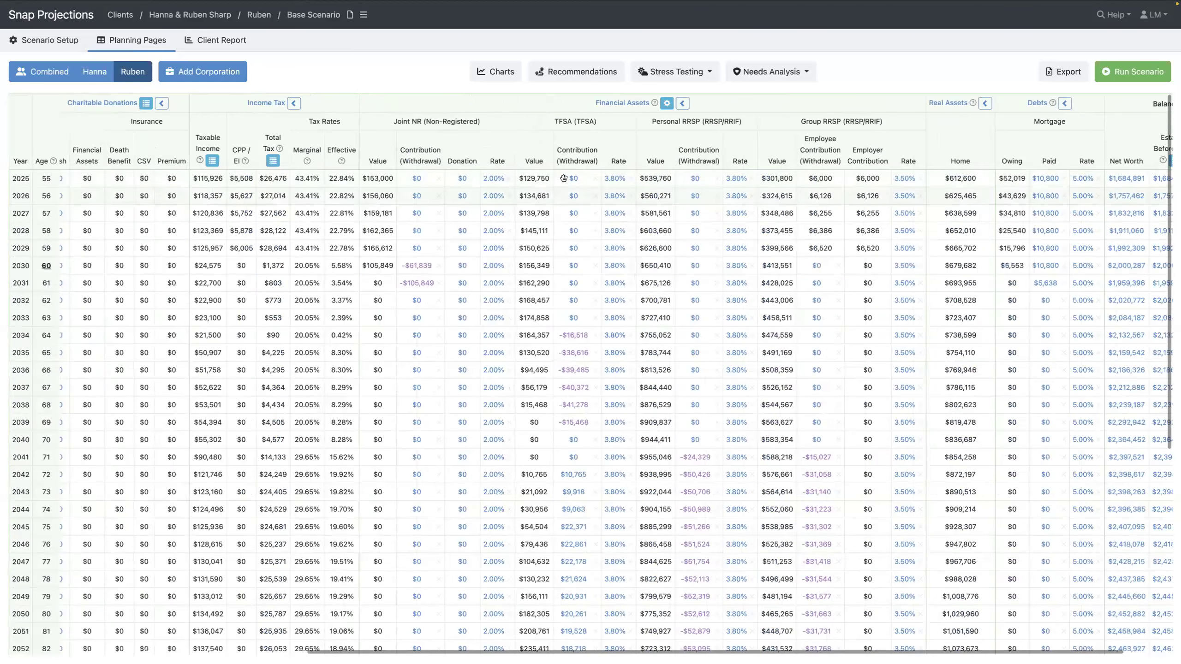
{"action": "left_click", "coordinate": [574, 178]}
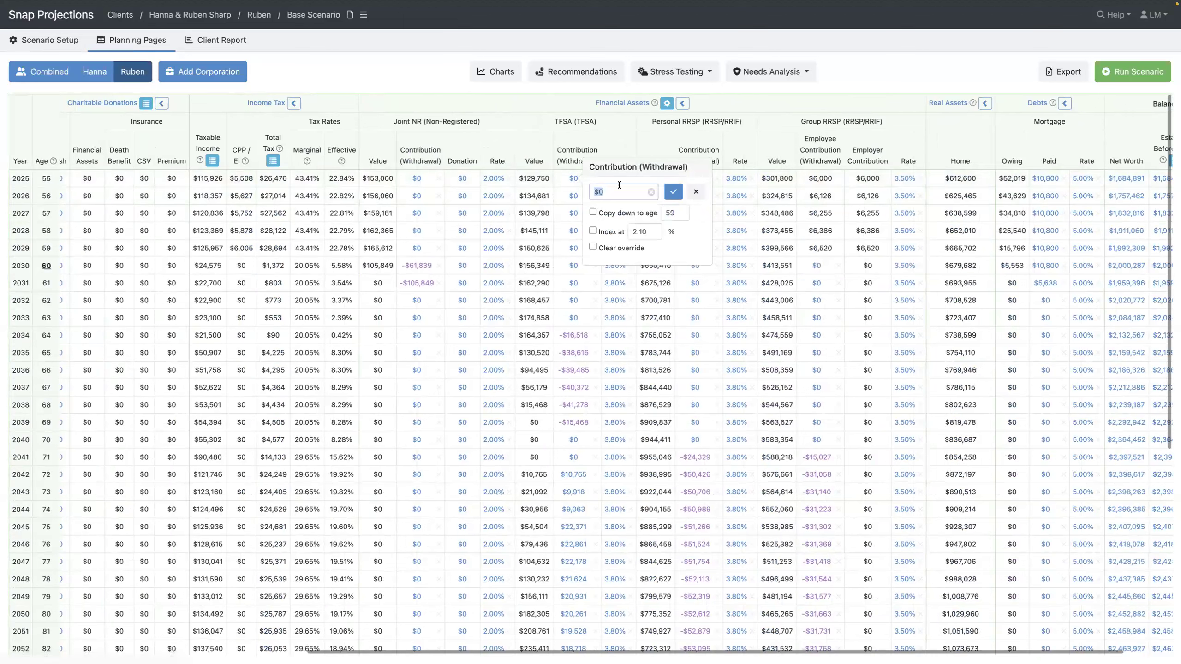
{"action": "type", "text": "2000"}
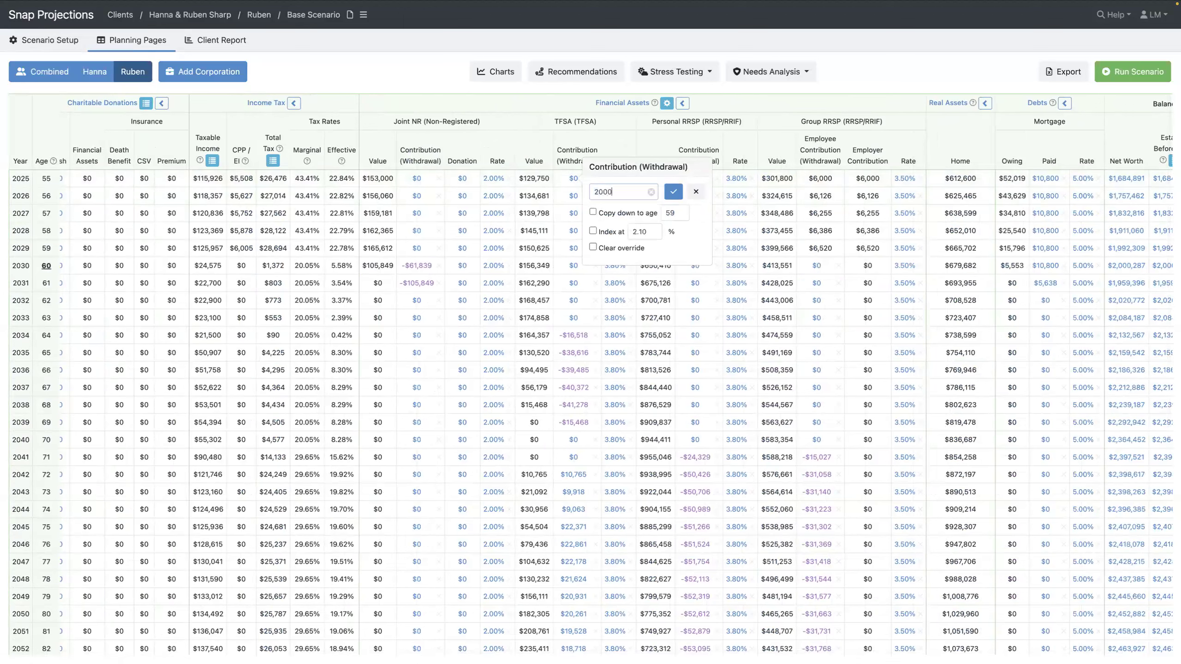
{"action": "type", "text": "0"}
{"action": "left_click", "coordinate": [673, 191]}
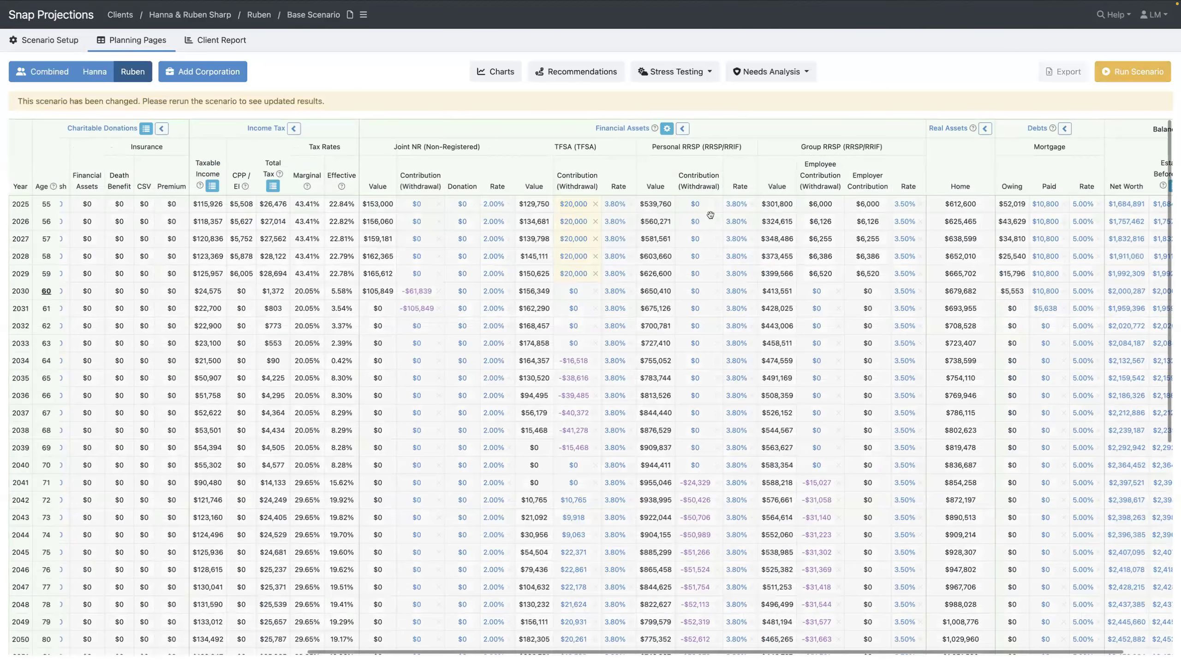
Give Ruben a $10,000 yearly personal RRSP contribution from 2025, copied down to age 59
{"action": "mouse_move", "coordinate": [711, 215]}
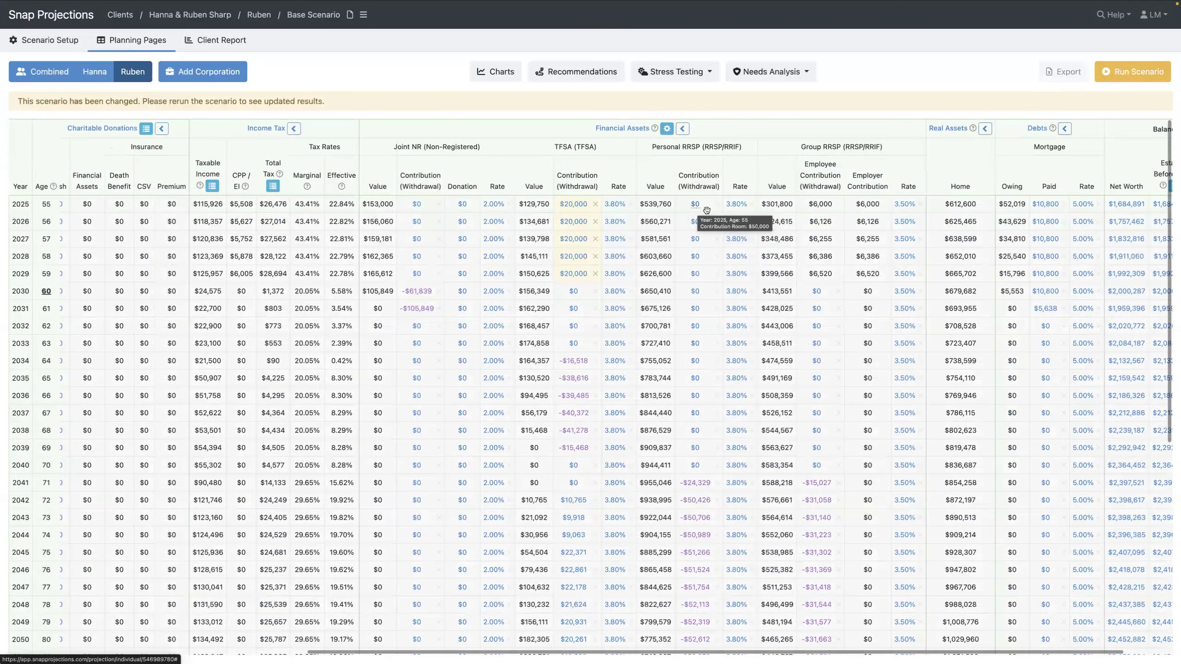
{"action": "scroll", "coordinate": [820, 231], "scroll_direction": "left", "scroll_amount": 1}
{"action": "scroll", "coordinate": [820, 231], "scroll_direction": "right", "scroll_amount": 2}
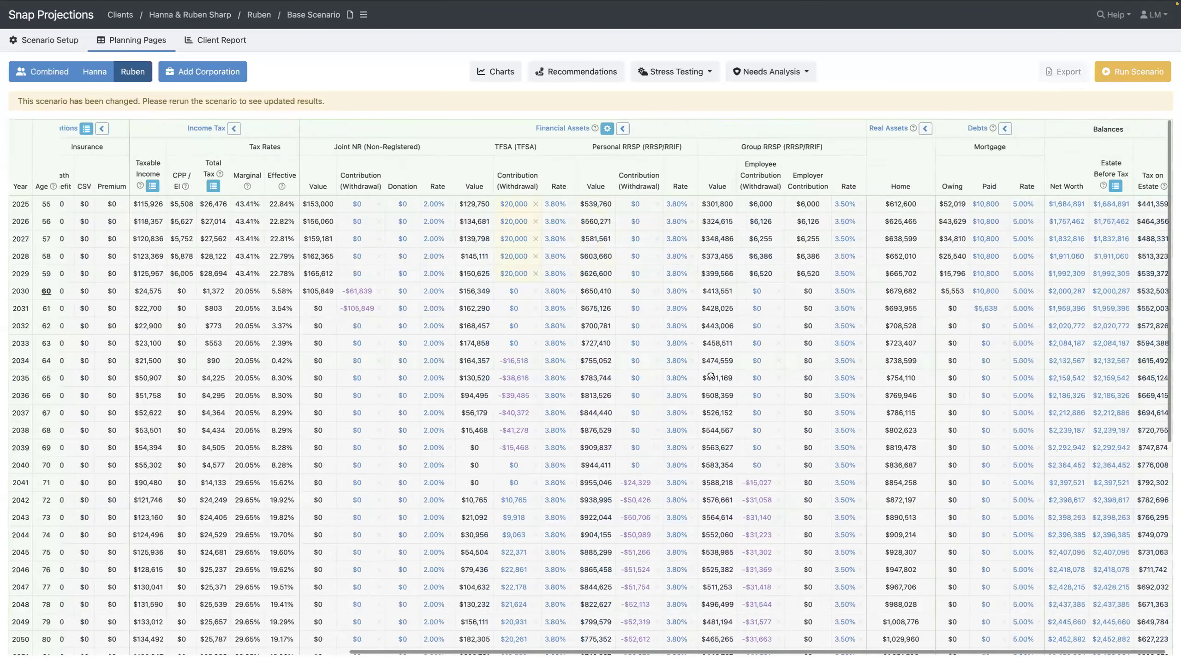
{"action": "left_click", "coordinate": [701, 206]}
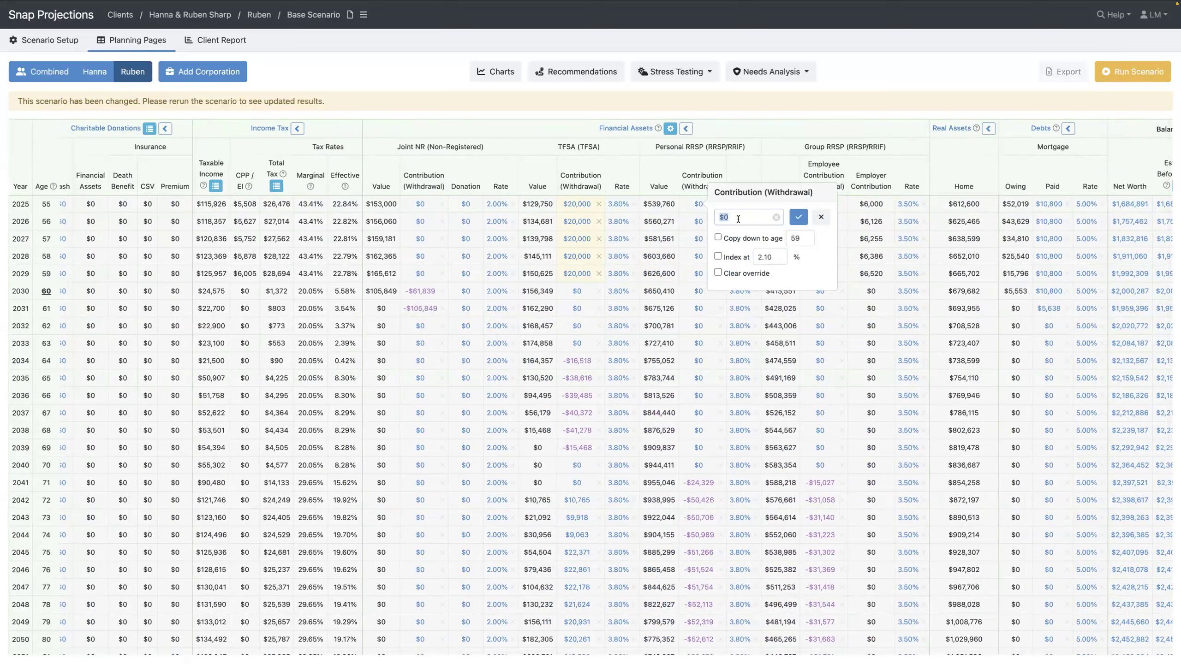
{"action": "type", "text": "100"}
{"action": "left_click", "coordinate": [799, 217]}
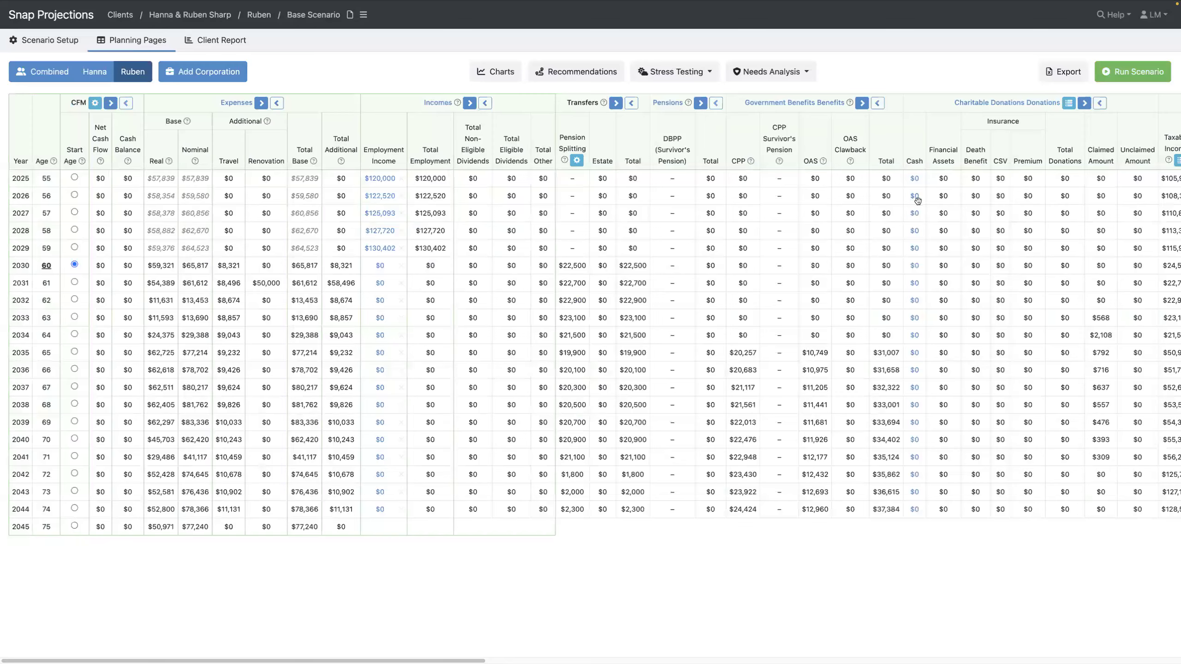
Review Ruben's RRSP contributions, then show the Combined table with 2025 TFSA $14,000 and RRSP $36,000
{"action": "scroll", "coordinate": [779, 203], "scroll_direction": "right", "scroll_amount": 5}
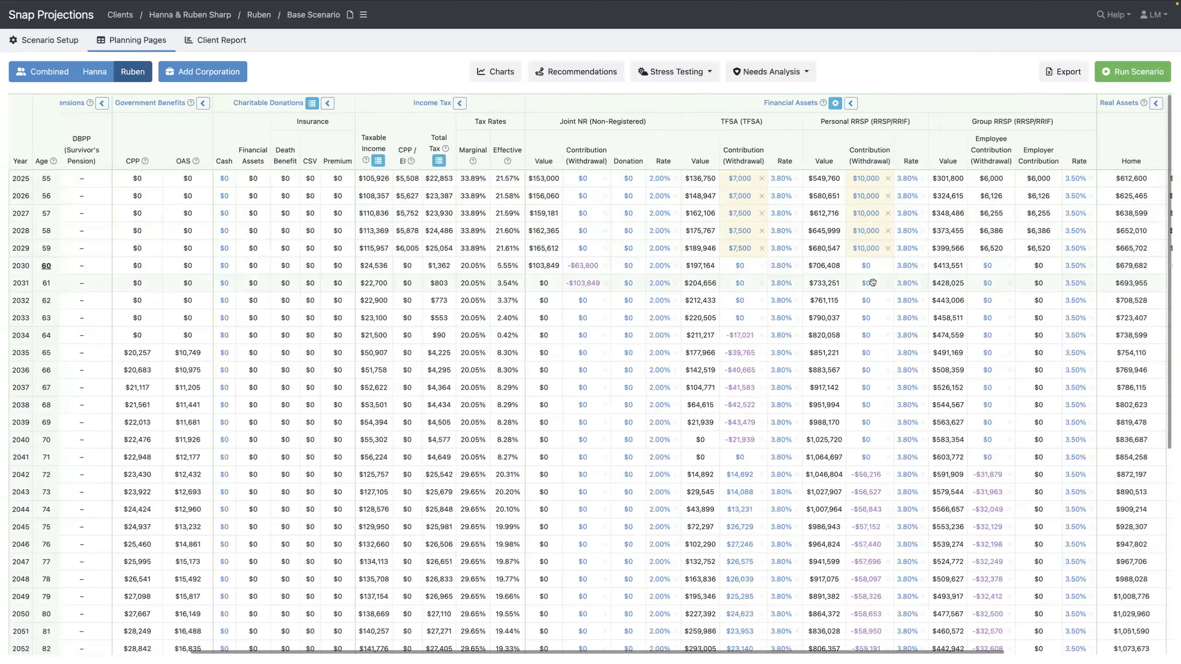
{"action": "mouse_move", "coordinate": [872, 282]}
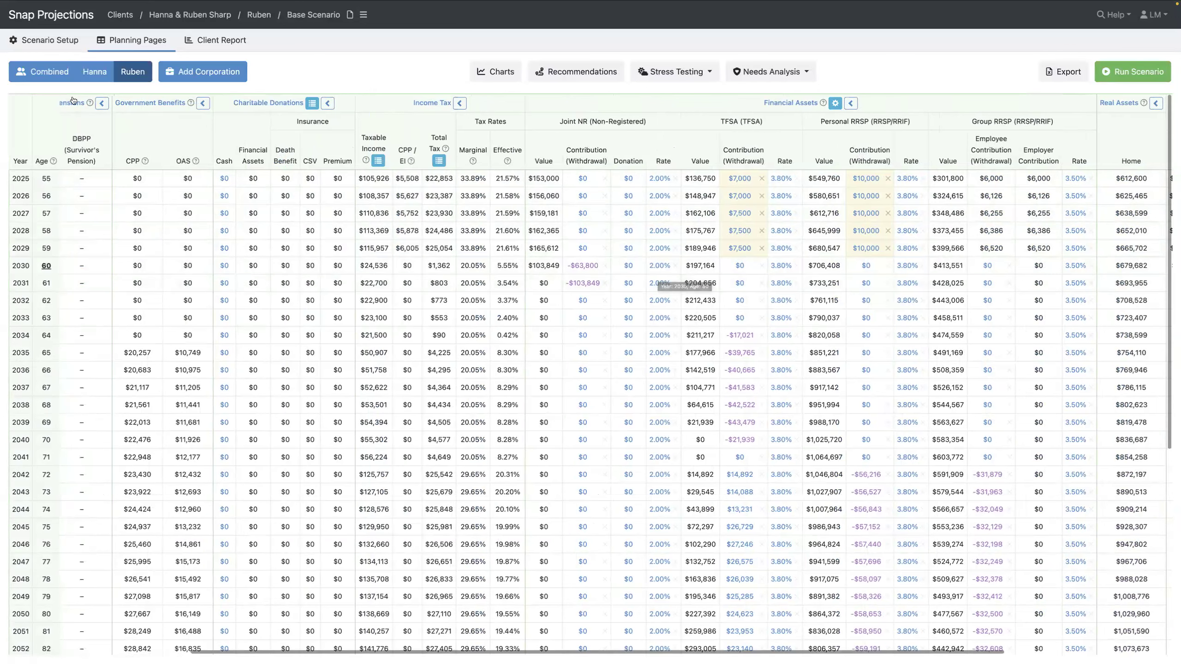
{"action": "left_click", "coordinate": [56, 76]}
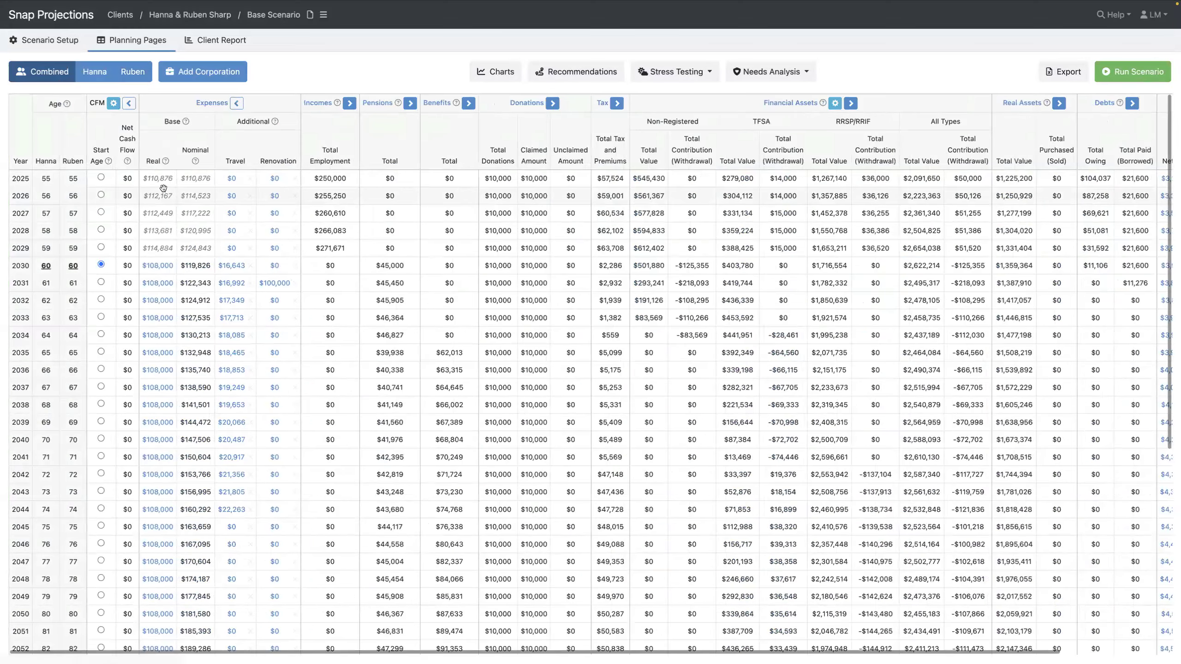
{"action": "mouse_move", "coordinate": [164, 188]}
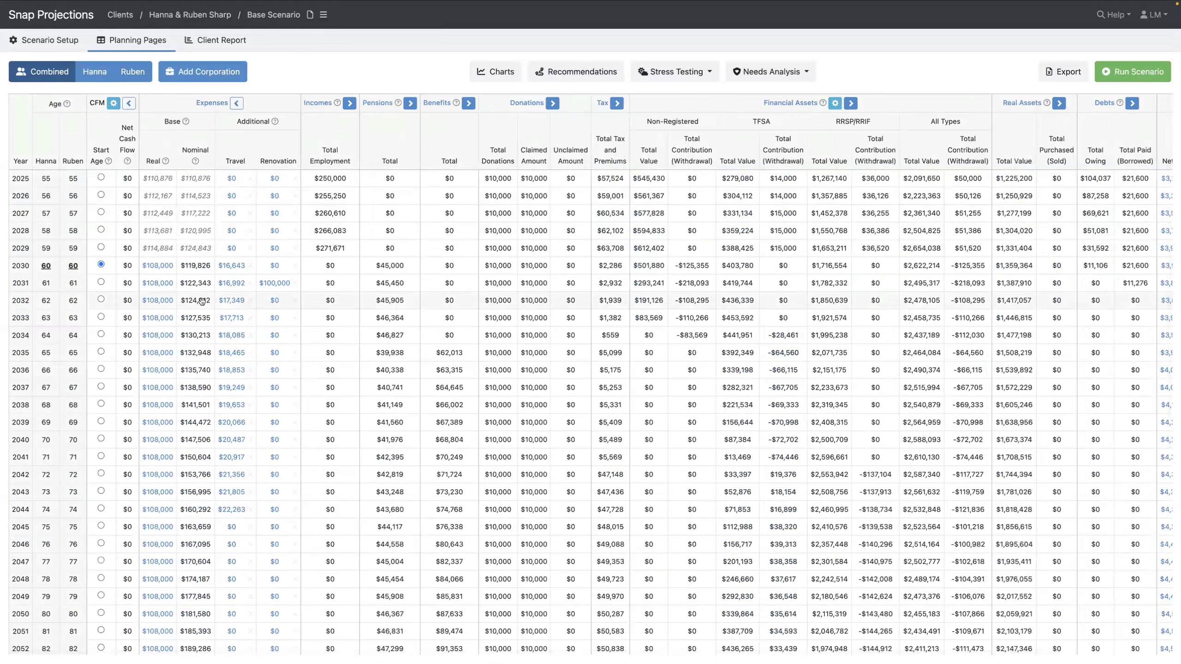
{"action": "mouse_move", "coordinate": [201, 302]}
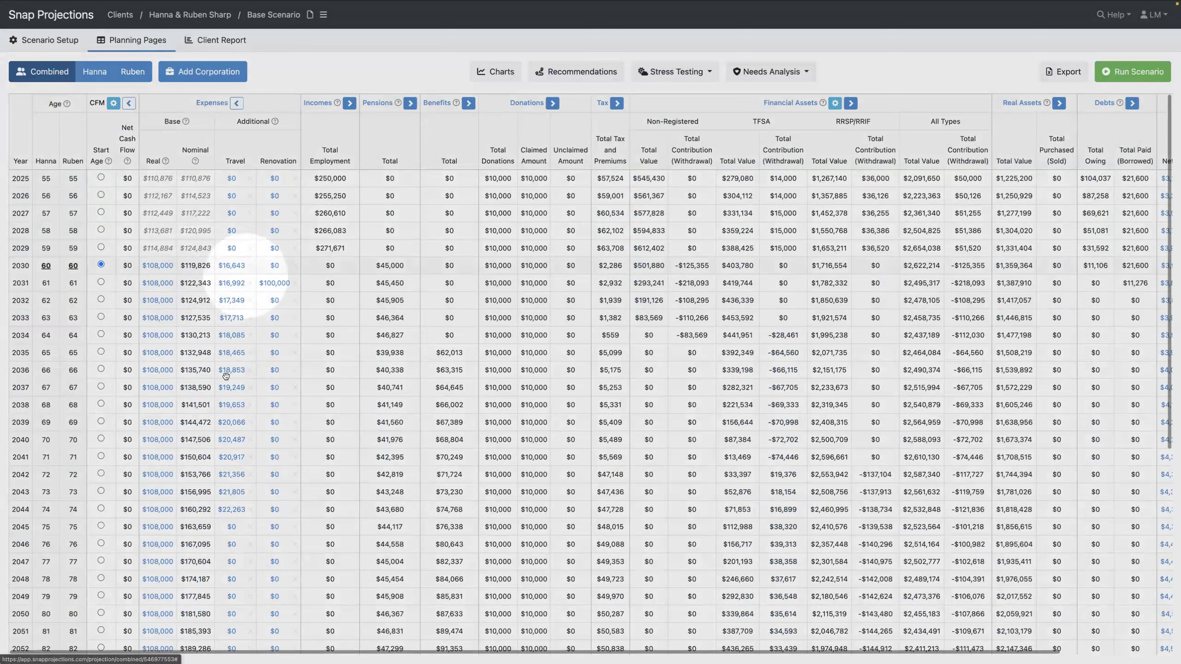
{"action": "scroll", "coordinate": [215, 441], "scroll_direction": "down", "scroll_amount": 1}
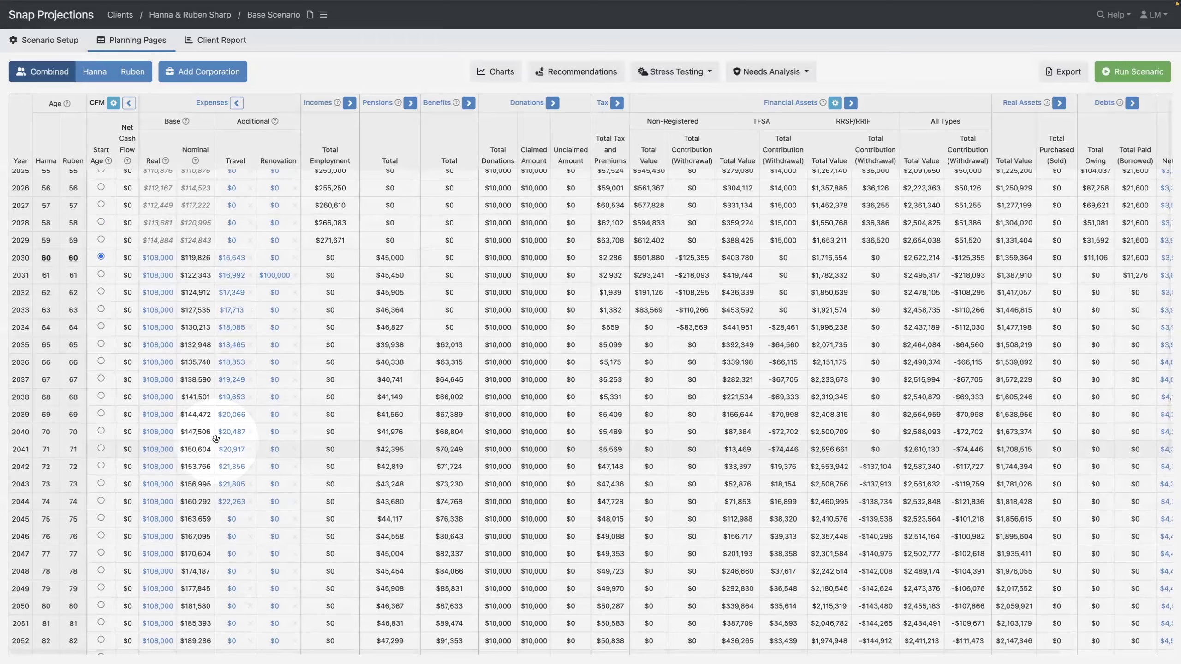
{"action": "scroll", "coordinate": [216, 441], "scroll_direction": "down", "scroll_amount": 5}
{"action": "scroll", "coordinate": [214, 447], "scroll_direction": "down", "scroll_amount": 1}
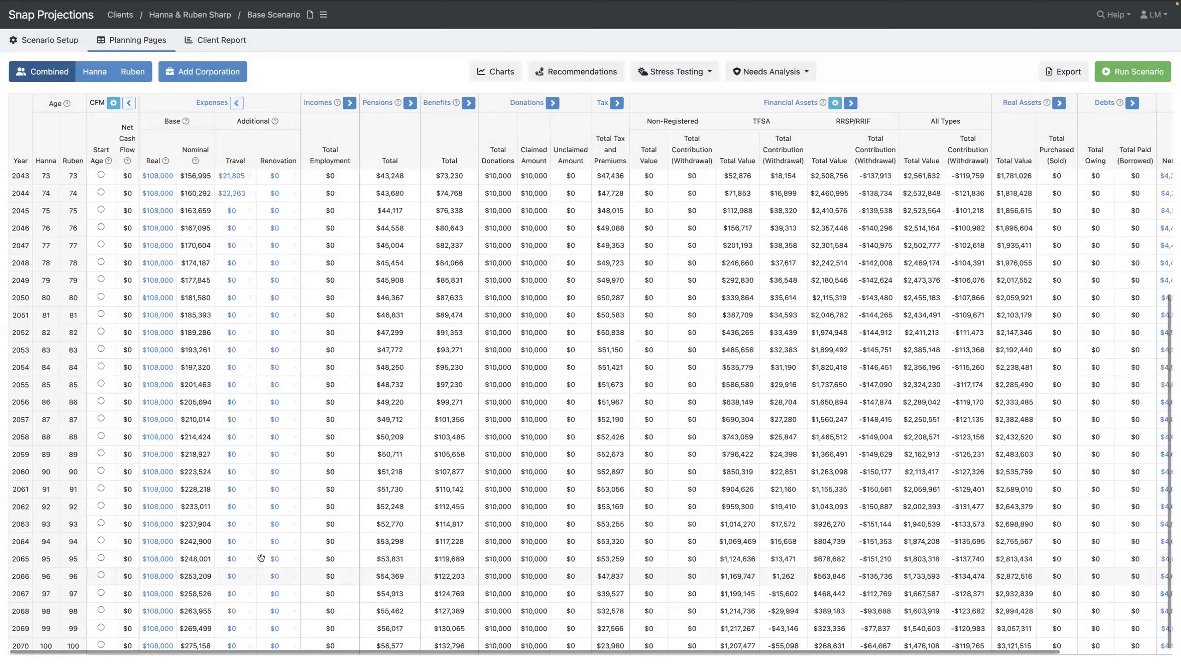
{"action": "scroll", "coordinate": [261, 558], "scroll_direction": "up", "scroll_amount": 1}
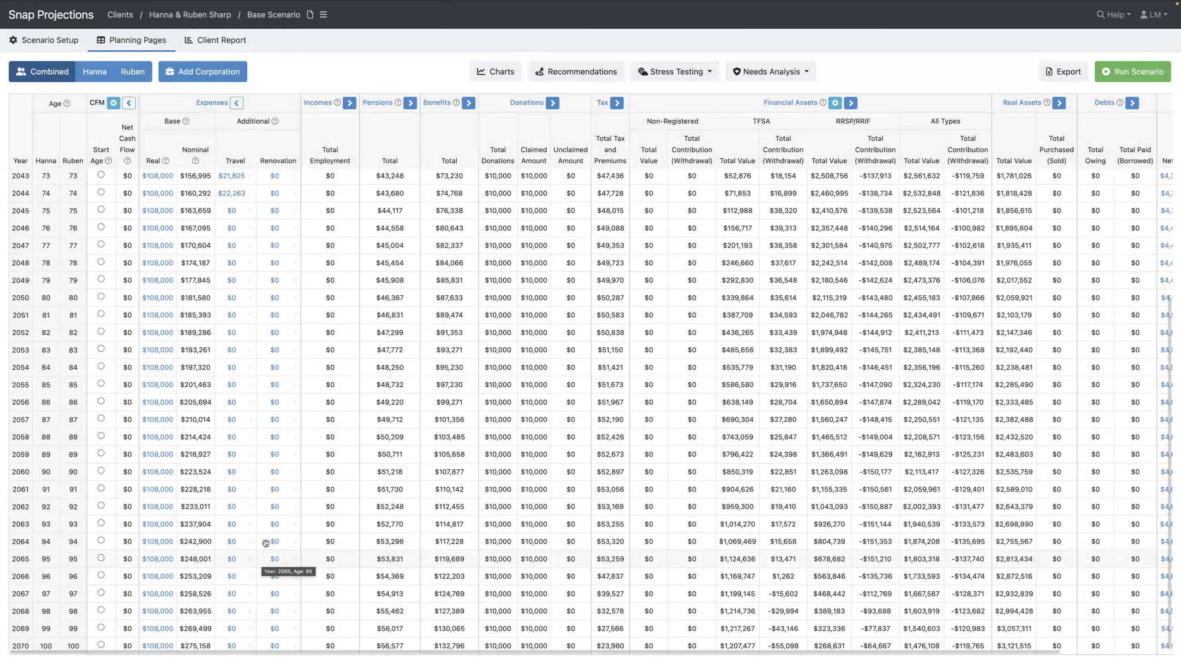
{"action": "scroll", "coordinate": [275, 466], "scroll_direction": "up", "scroll_amount": 6}
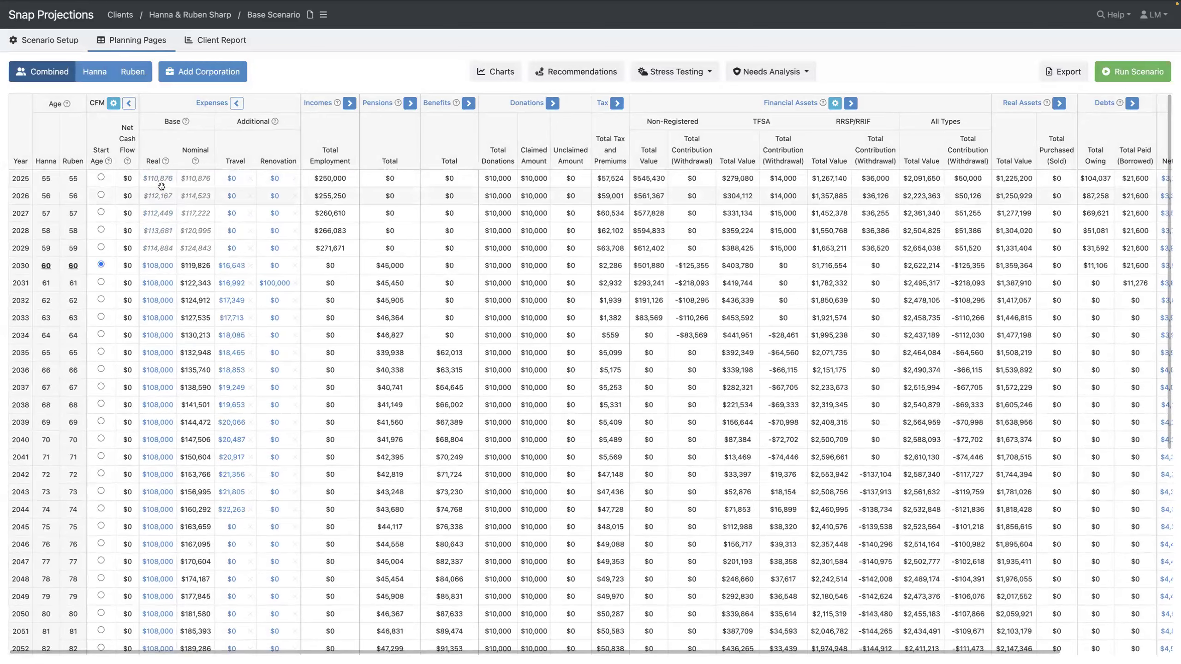
{"action": "mouse_move", "coordinate": [161, 186]}
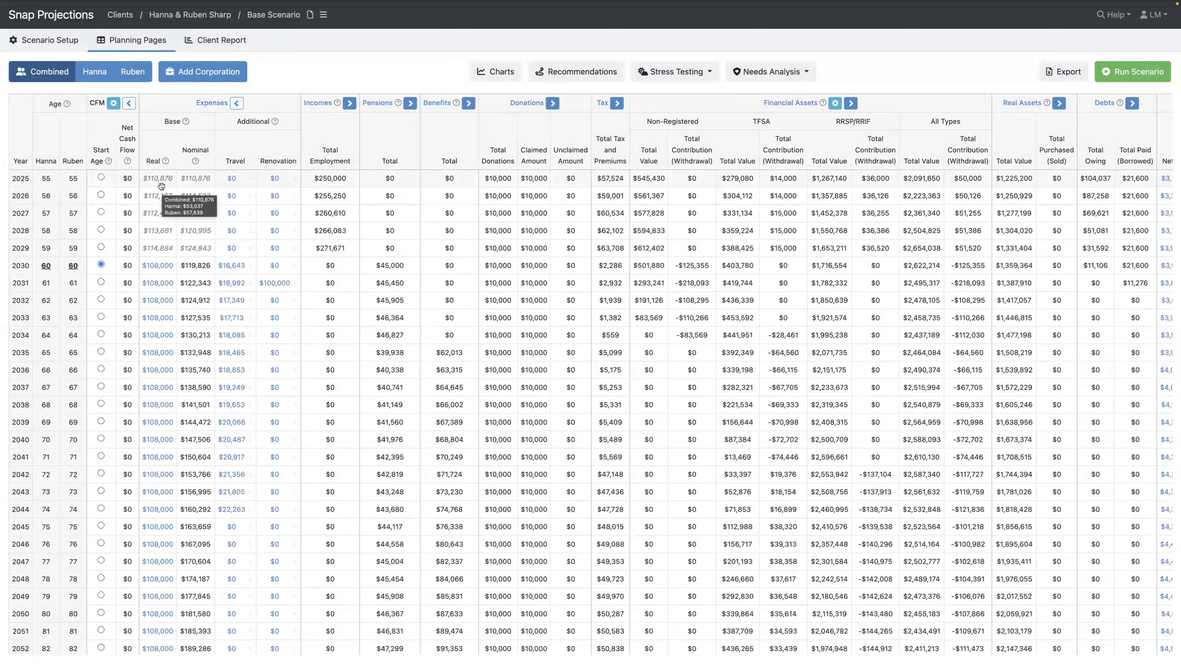